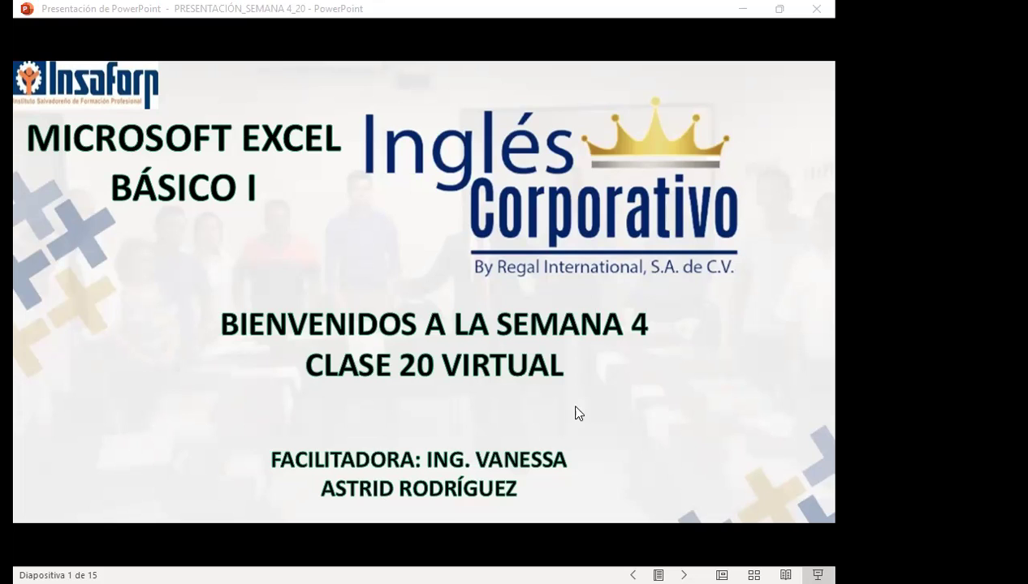
# Step: Leave the PowerPoint title slide for the browser showing lesson 4.7, Graficas básicas parte 2
pyautogui.click(510, 531)
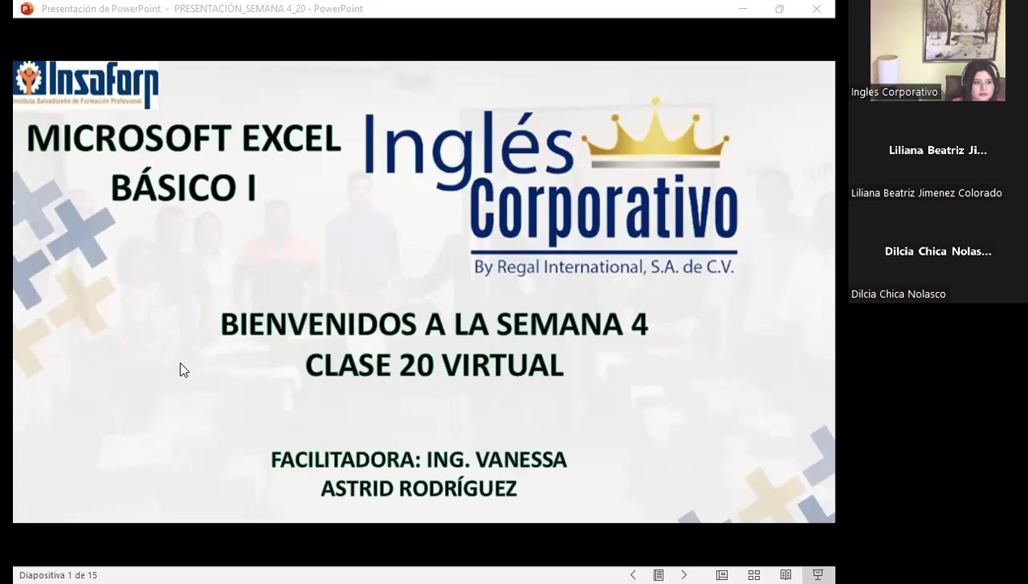
pyautogui.click(393, 456)
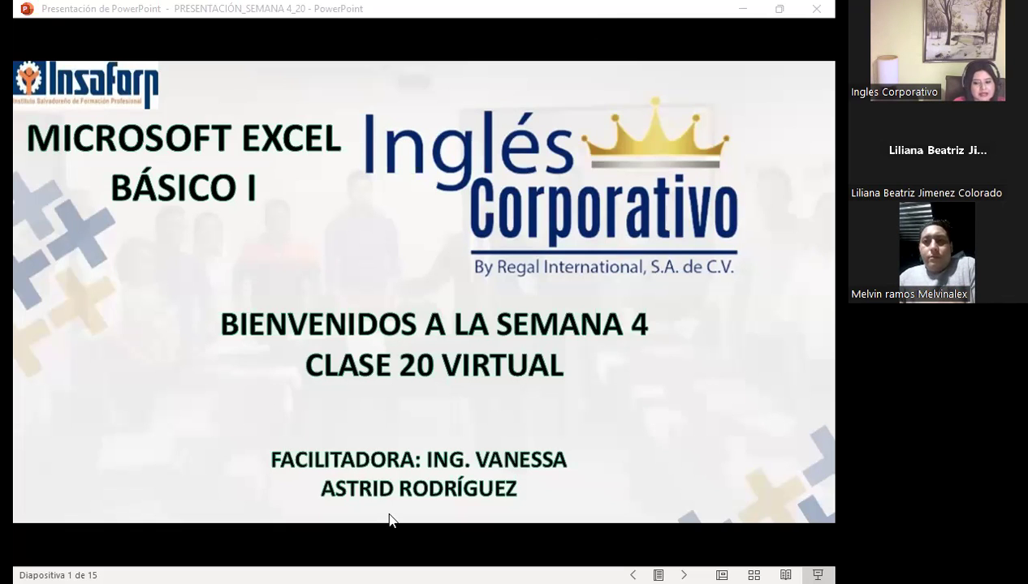
pyautogui.hotkey('alt', 'Tab')
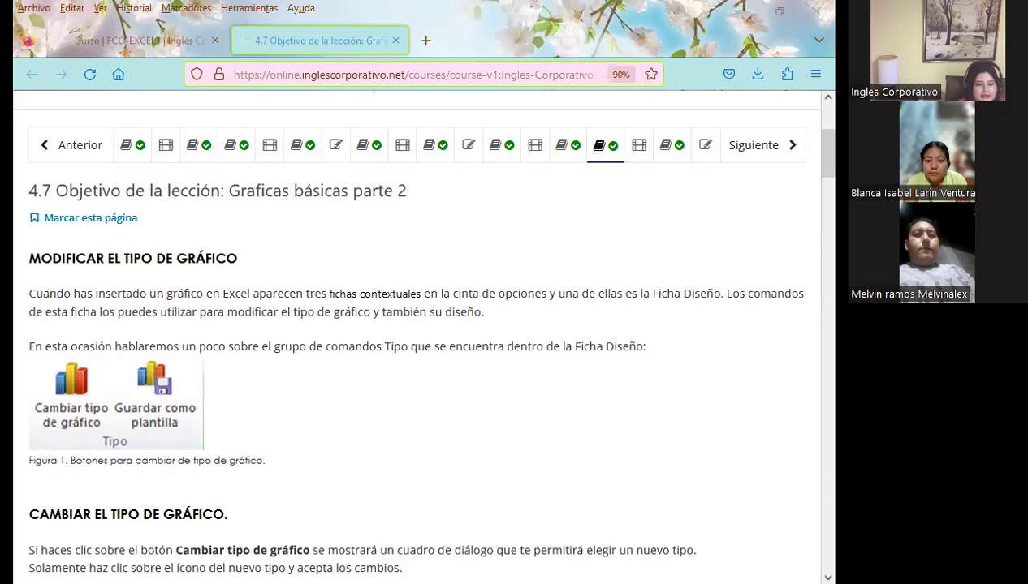
# Step: Return to the PowerPoint slideshow and advance from slide 2 to slide 3, the Agenda
pyautogui.hotkey('alt', 'Tab')
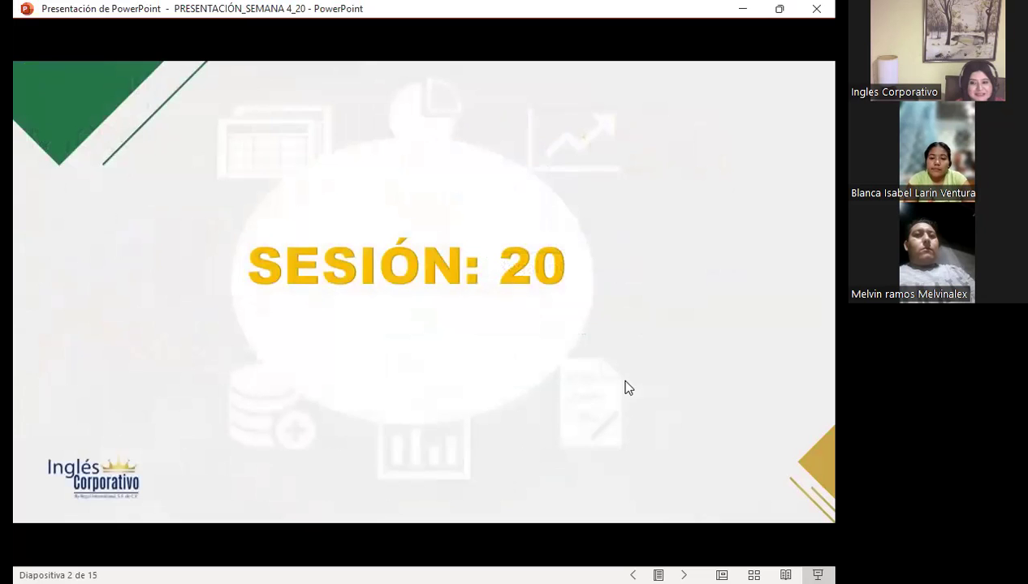
pyautogui.press('Right')
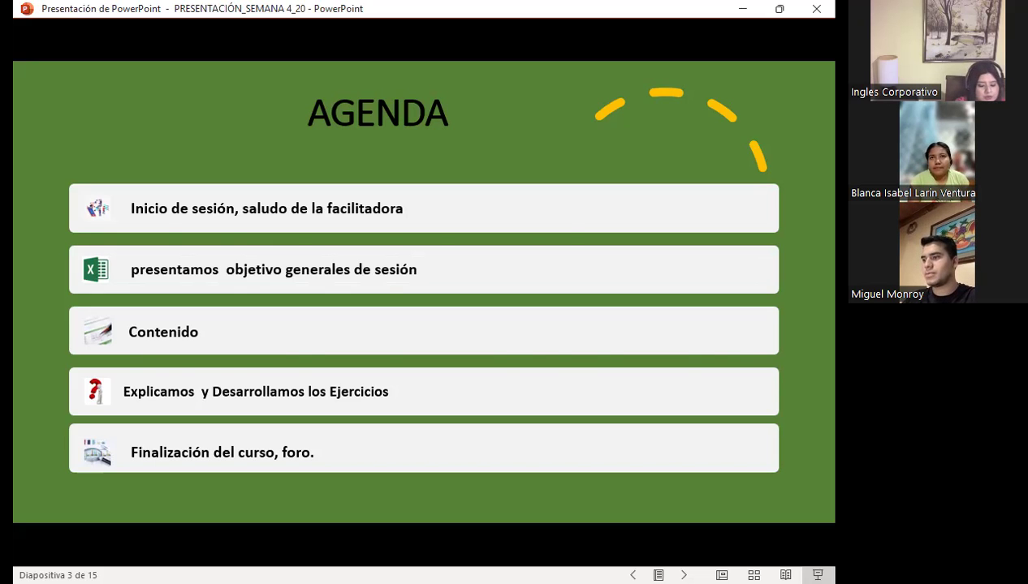
# Step: Advance the slideshow to slide 4, 'Objetivo general de la sesión'
pyautogui.press('Right')
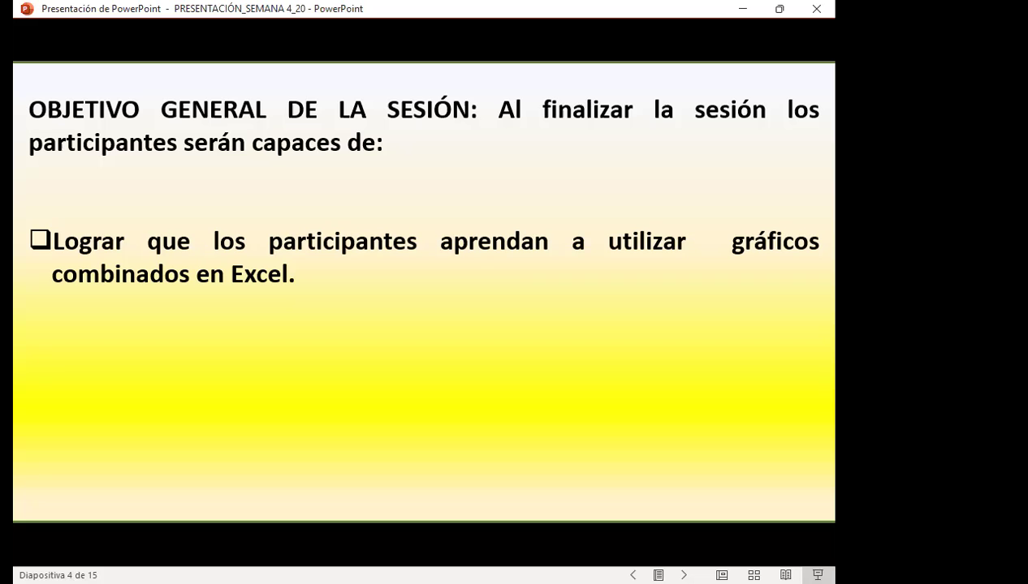
# Step: Advance to slide 5, GRAFICOS COMBINADOS, which explains combining two chart types
pyautogui.press('Right')
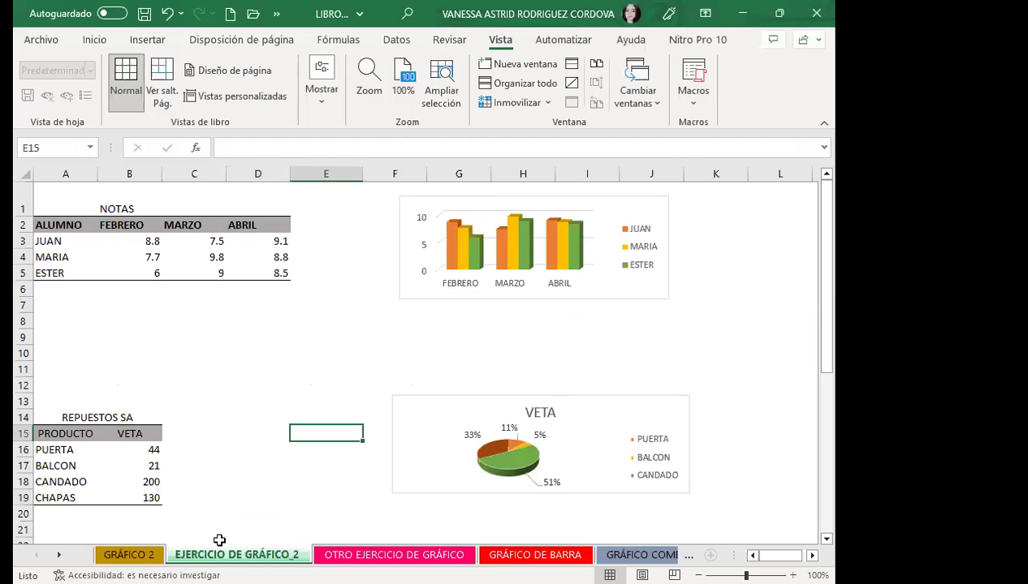
# Step: Switch to the Excel workbook's GRÁFICO 2 sheet and select cell E15 below the sales table
pyautogui.click(129, 555)
pyautogui.click(436, 451)
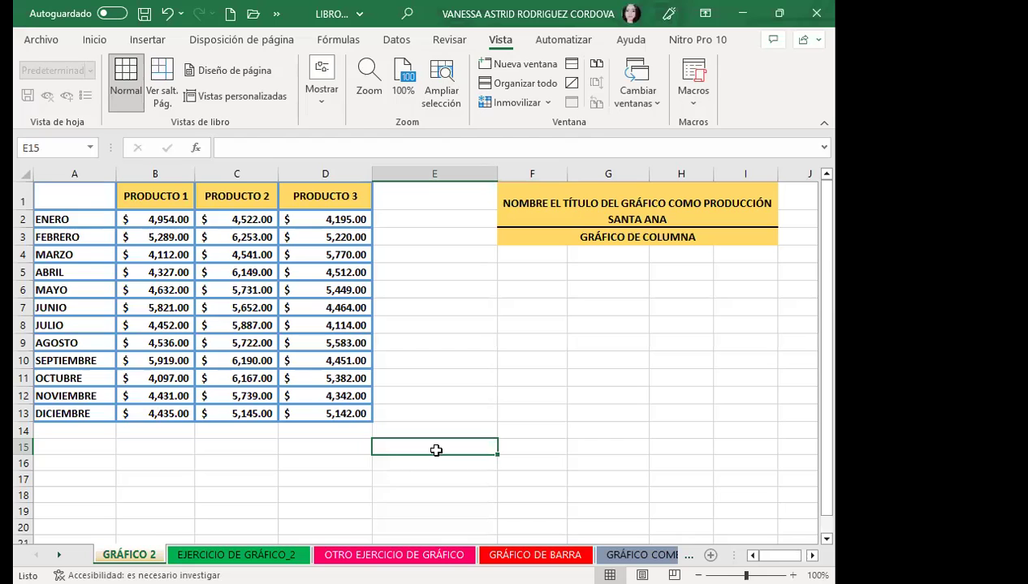
# Step: From cell B6, open Insertar > Gráficos recomendados for the PRODUCTO 1–3 monthly sales
pyautogui.click(137, 286)
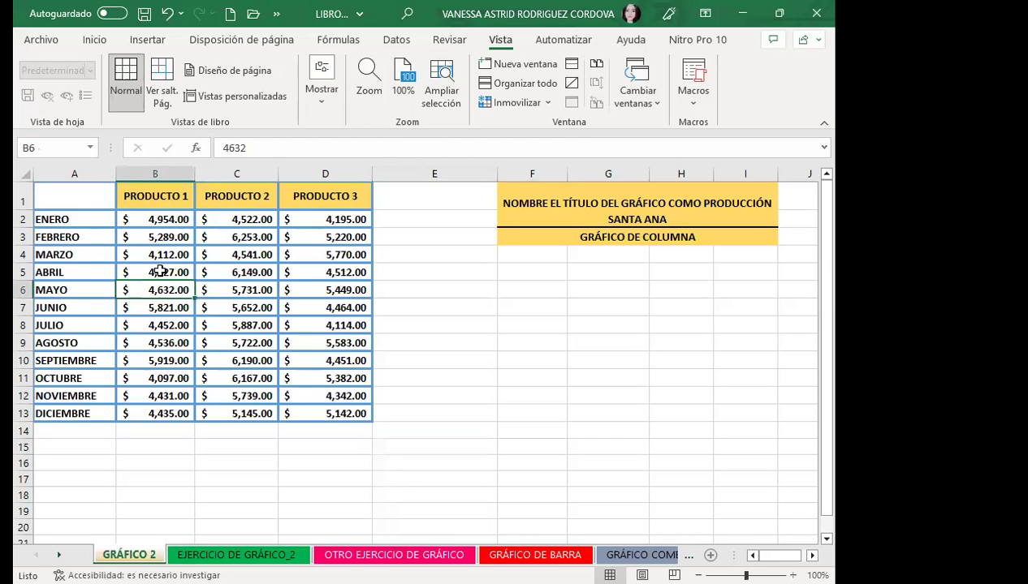
pyautogui.click(147, 39)
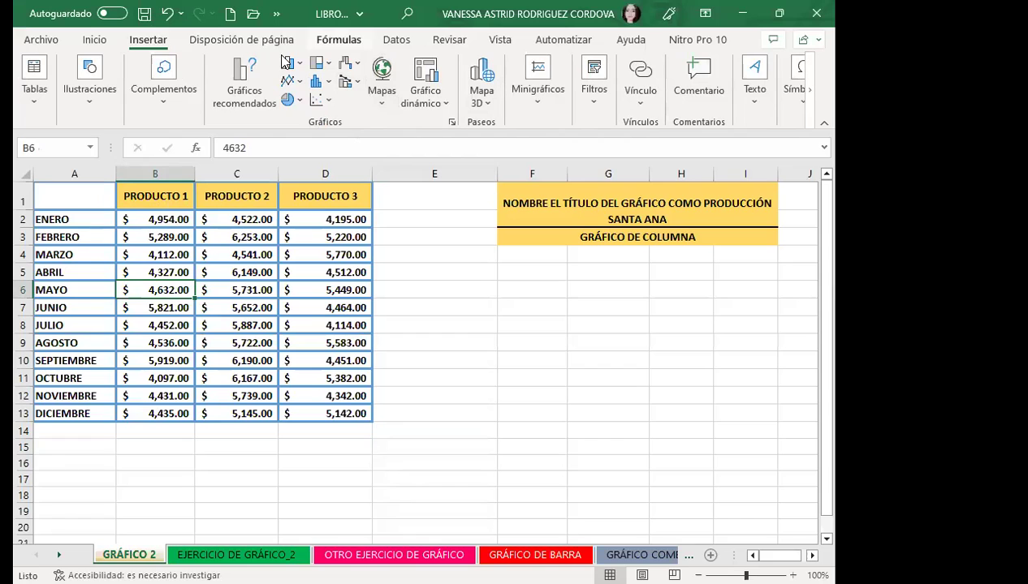
pyautogui.click(237, 80)
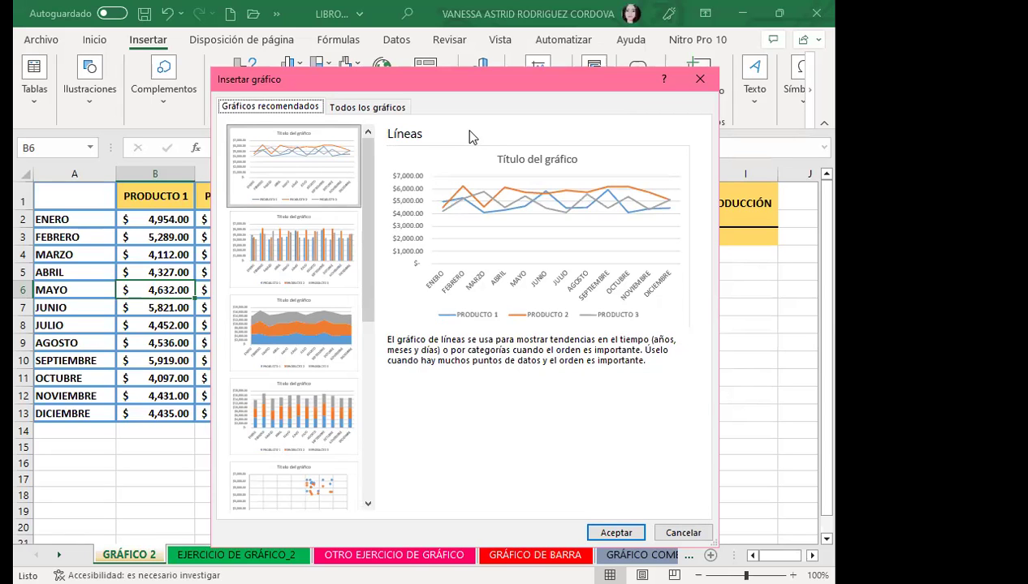
pyautogui.click(302, 269)
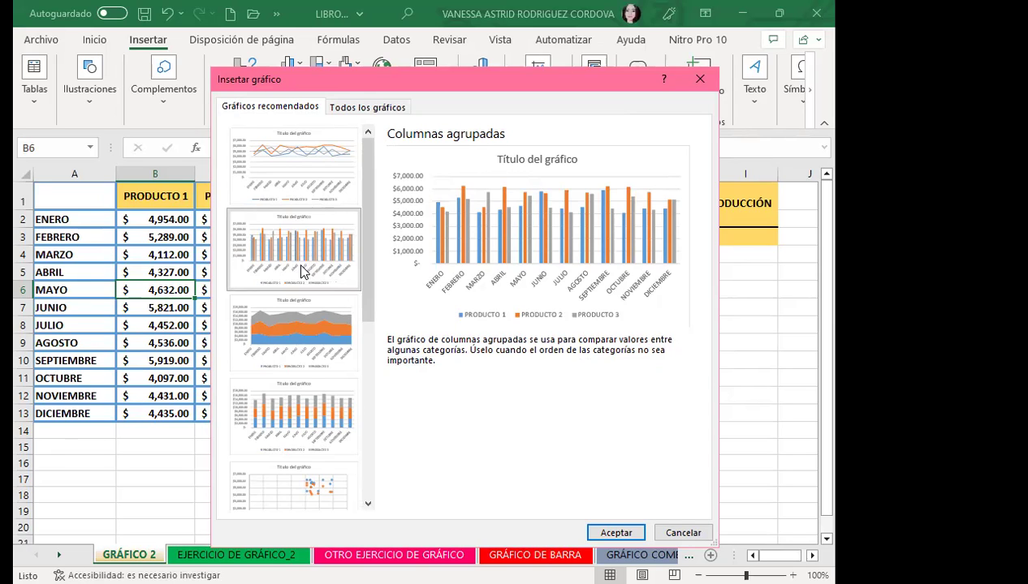
pyautogui.click(299, 336)
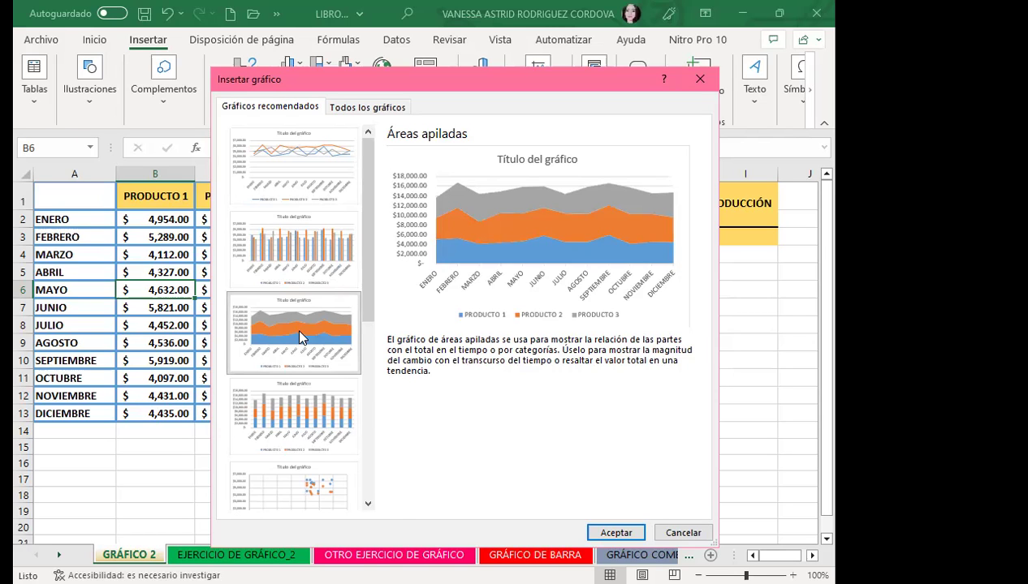
pyautogui.click(281, 417)
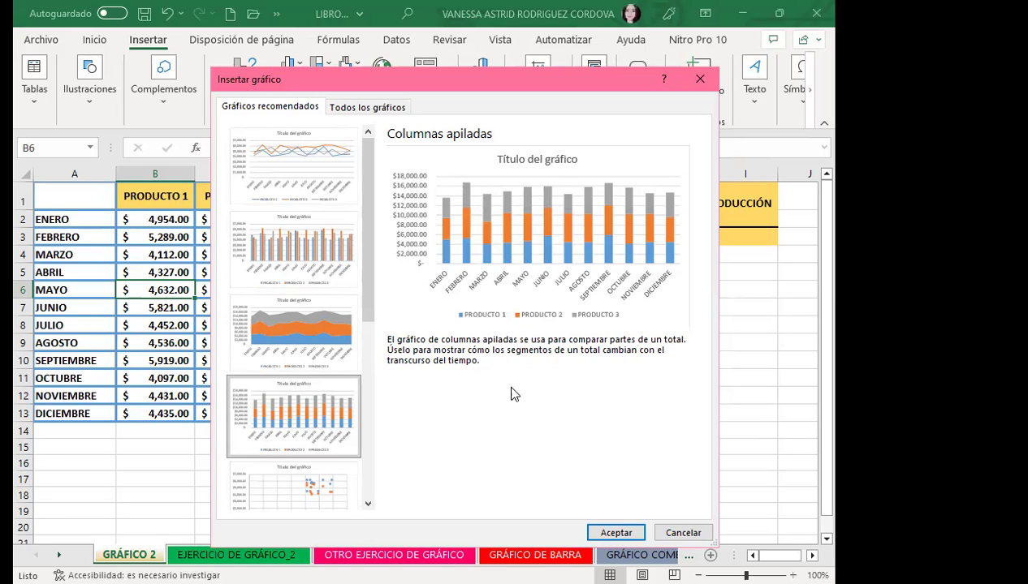
pyautogui.click(283, 490)
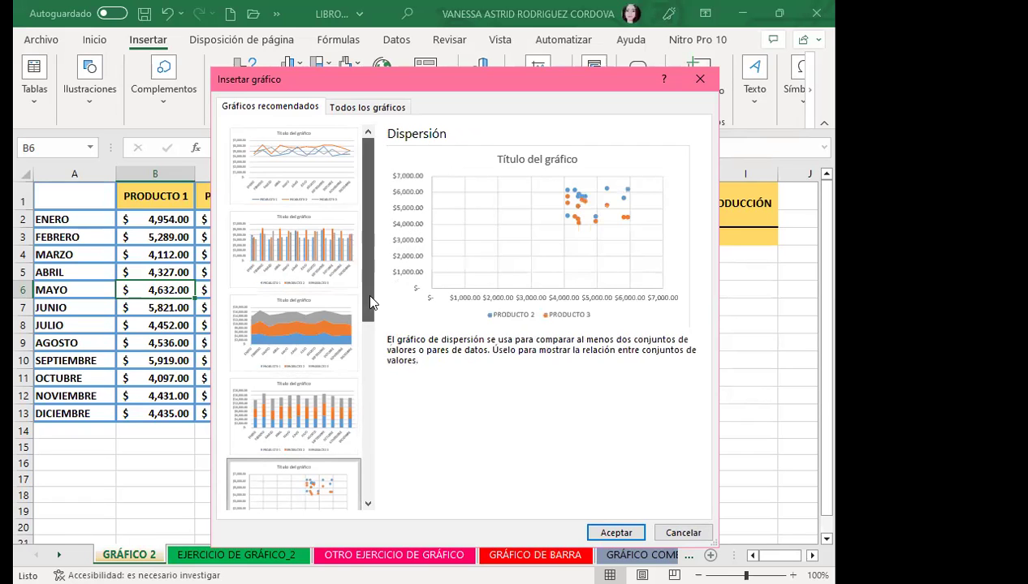
pyautogui.moveTo(367, 298); pyautogui.dragTo(362, 372)
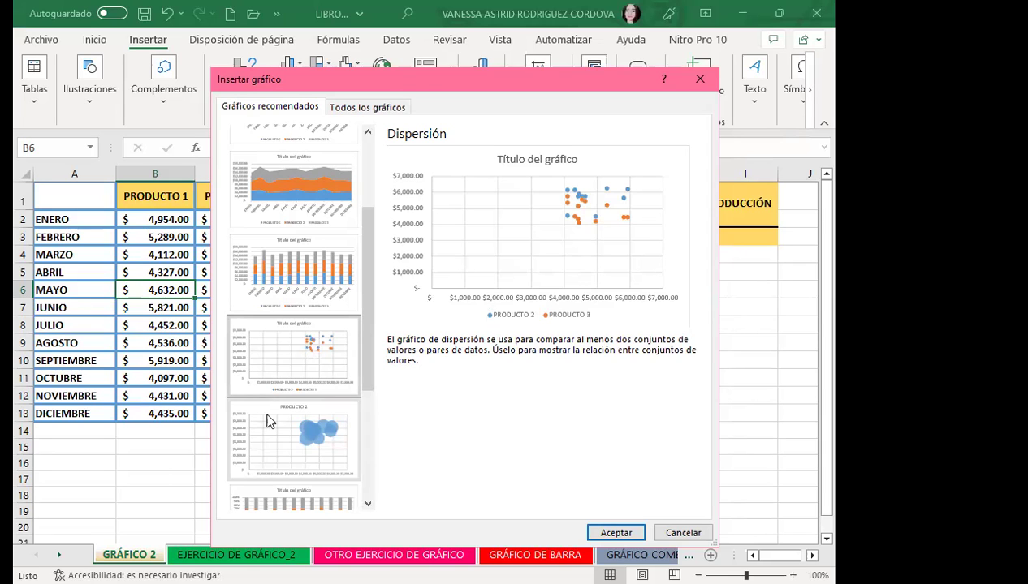
pyautogui.click(237, 415)
pyautogui.scroll(-2, 269, 418)
pyautogui.scroll(-2, 270, 418)
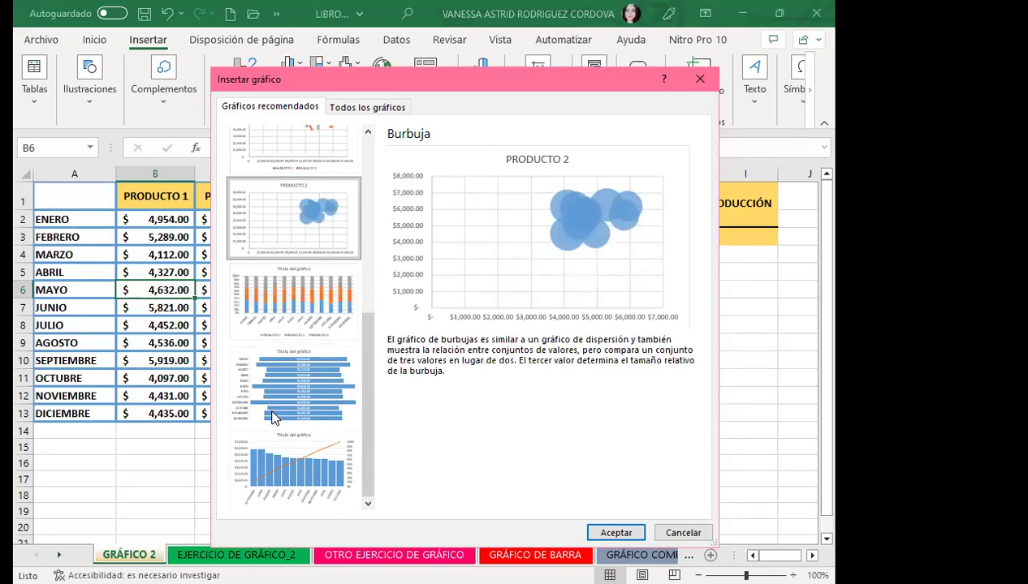
pyautogui.scroll(3, 272, 417)
pyautogui.click(275, 418)
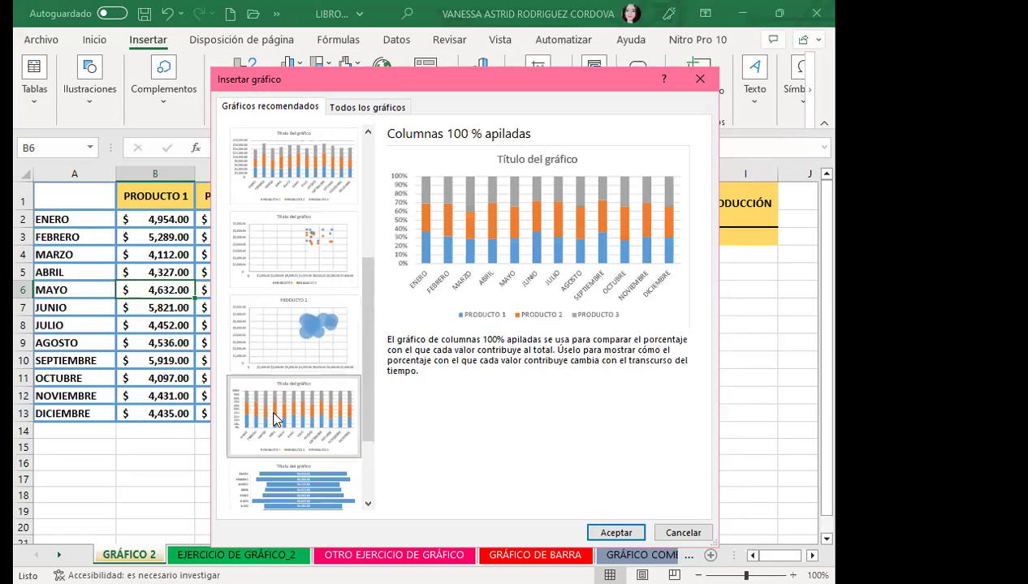
pyautogui.scroll(-2, 264, 414)
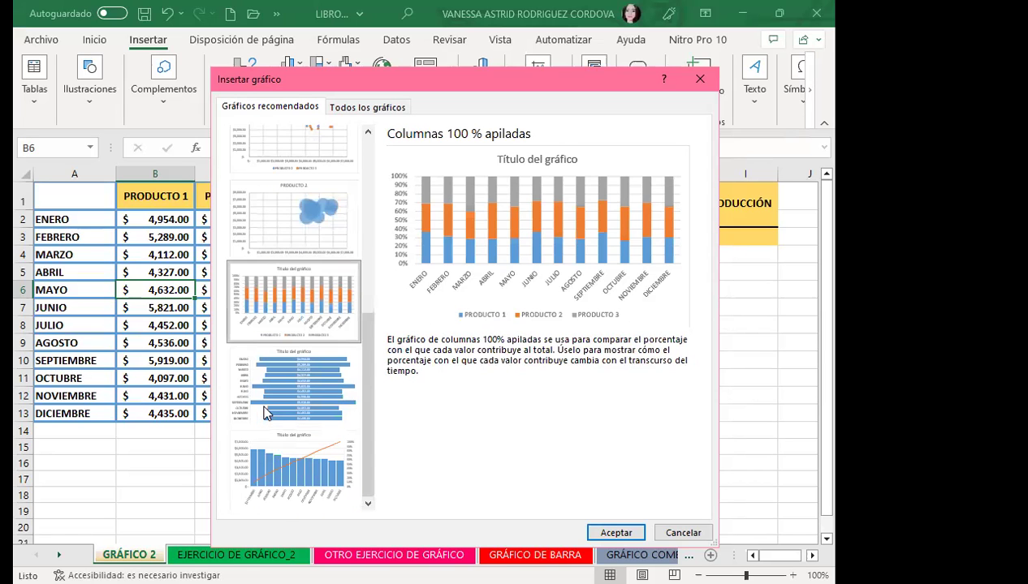
pyautogui.click(270, 482)
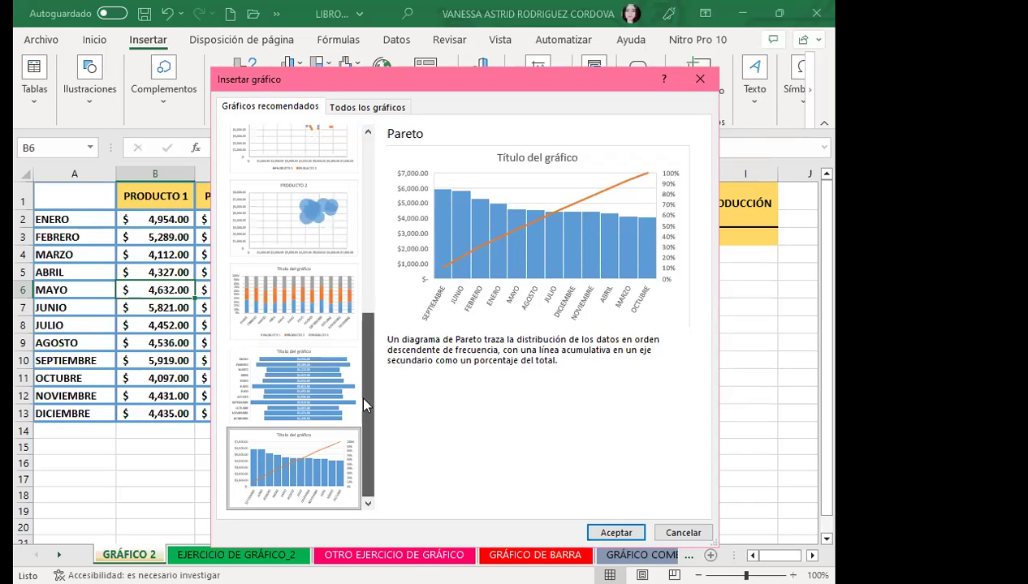
pyautogui.moveTo(361, 393); pyautogui.dragTo(360, 187)
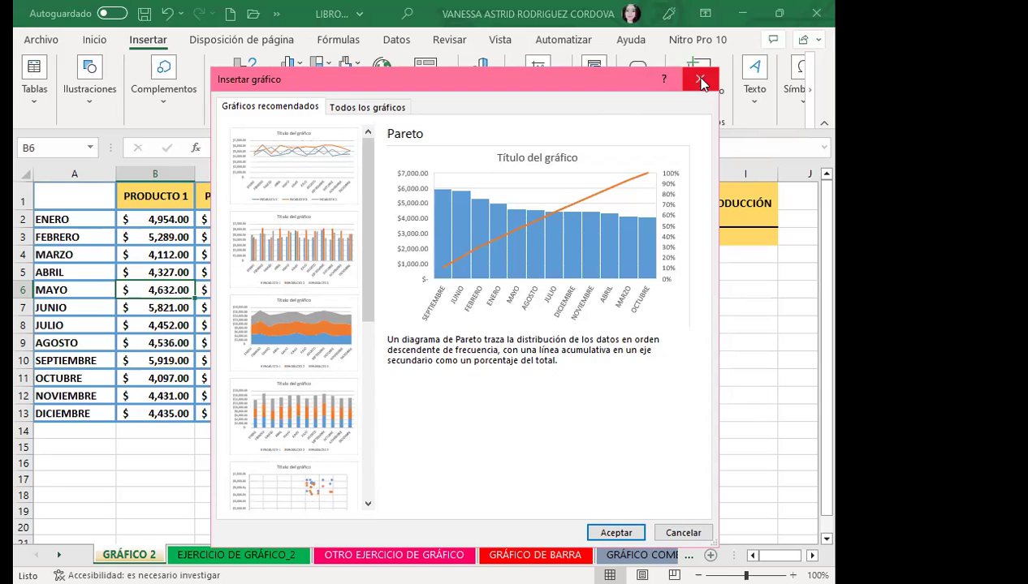
pyautogui.click(270, 256)
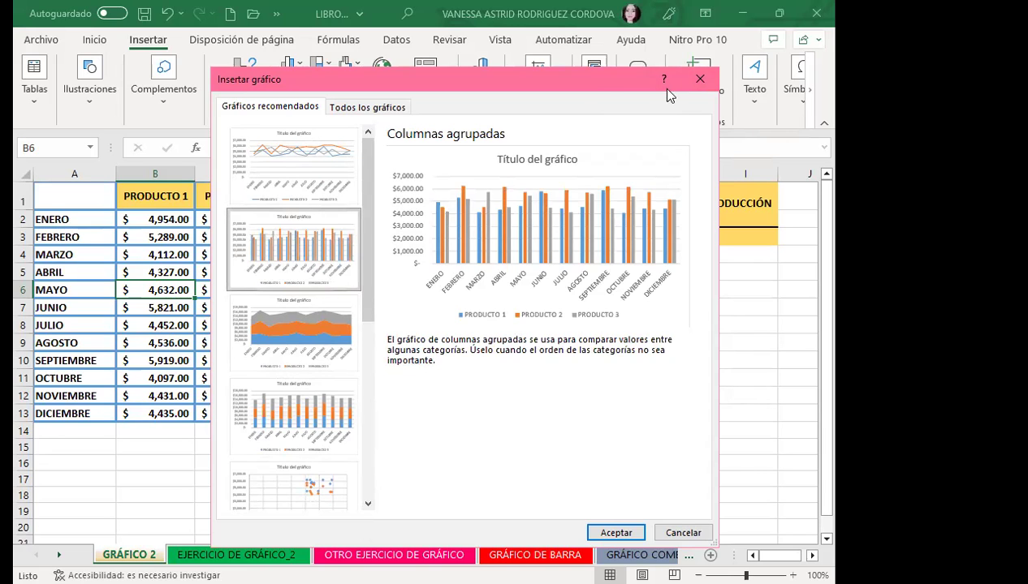
pyautogui.click(699, 81)
pyautogui.click(154, 323)
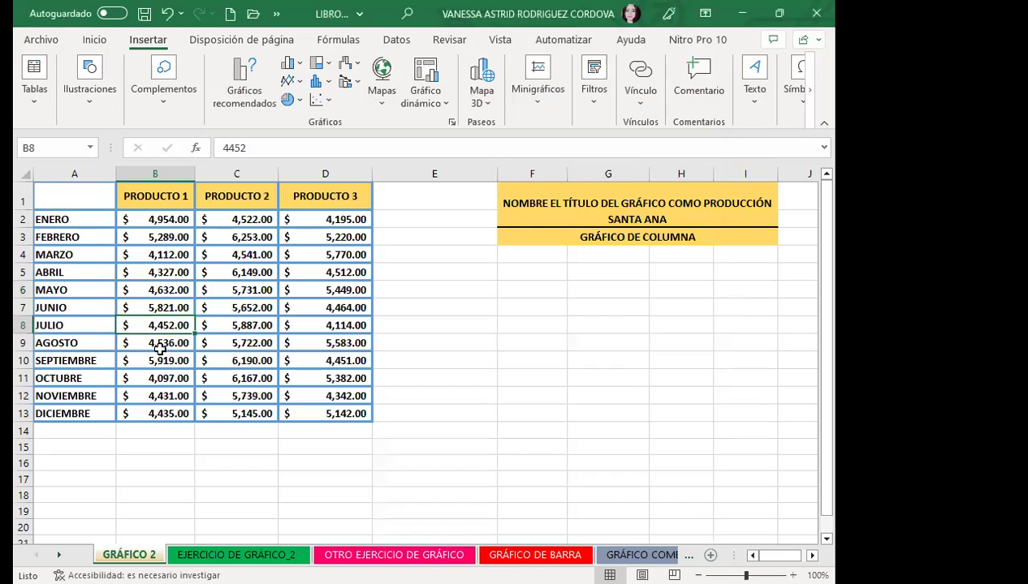
# Step: Insert a 2-D Columna agrupada chart from the PRODUCTO 1–3 monthly sales table
pyautogui.click(183, 280)
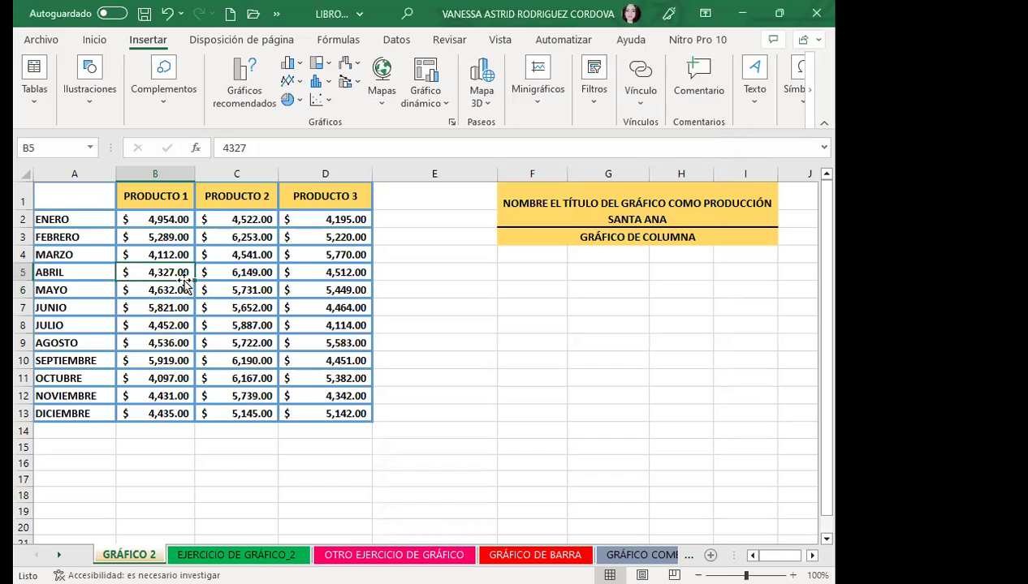
pyautogui.click(293, 70)
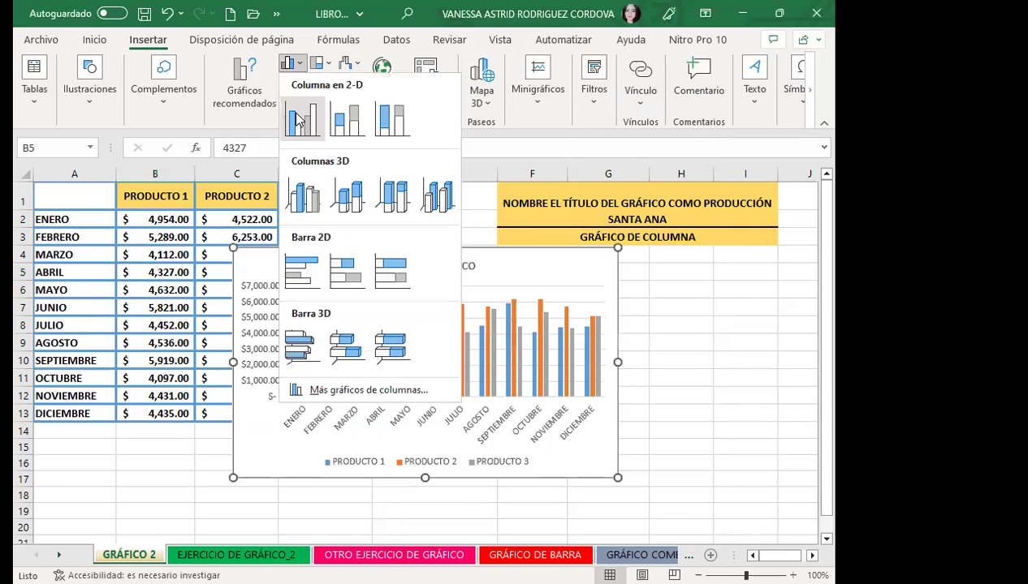
pyautogui.click(297, 115)
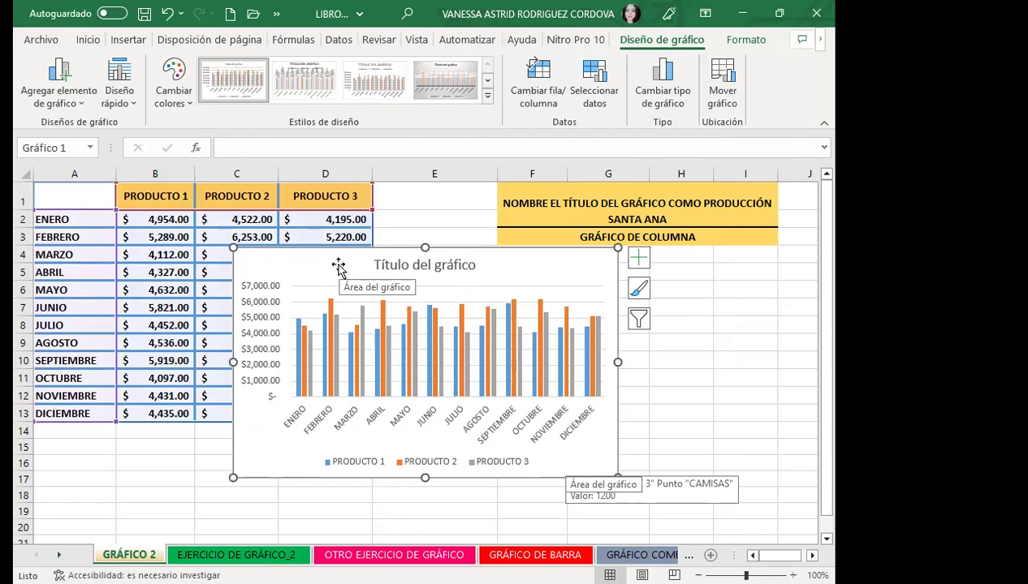
# Step: Apply a quick layout with axis titles and right legend, and orange-yellow-green series colours
pyautogui.click(119, 98)
pyautogui.click(213, 226)
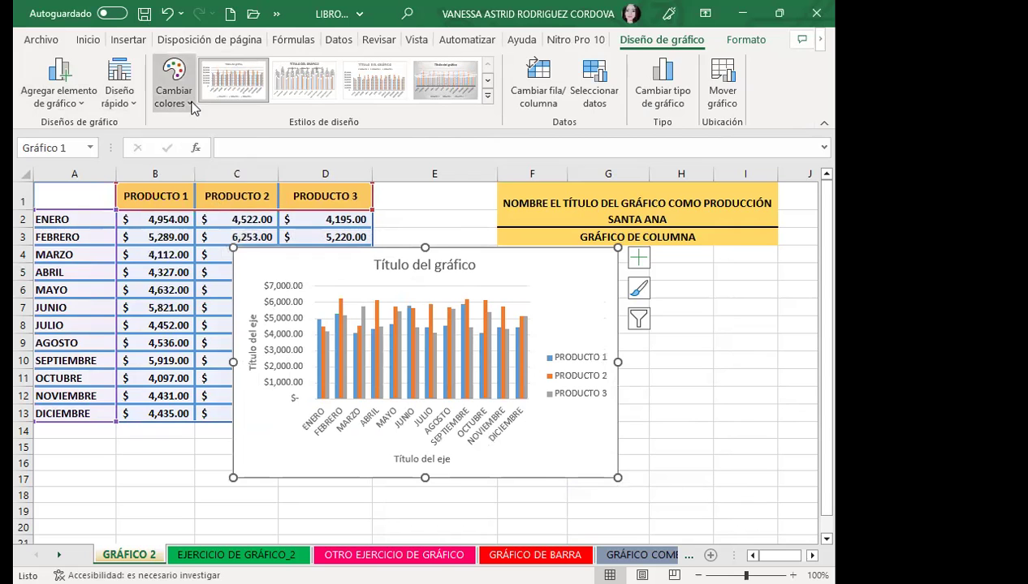
pyautogui.click(174, 85)
pyautogui.click(226, 200)
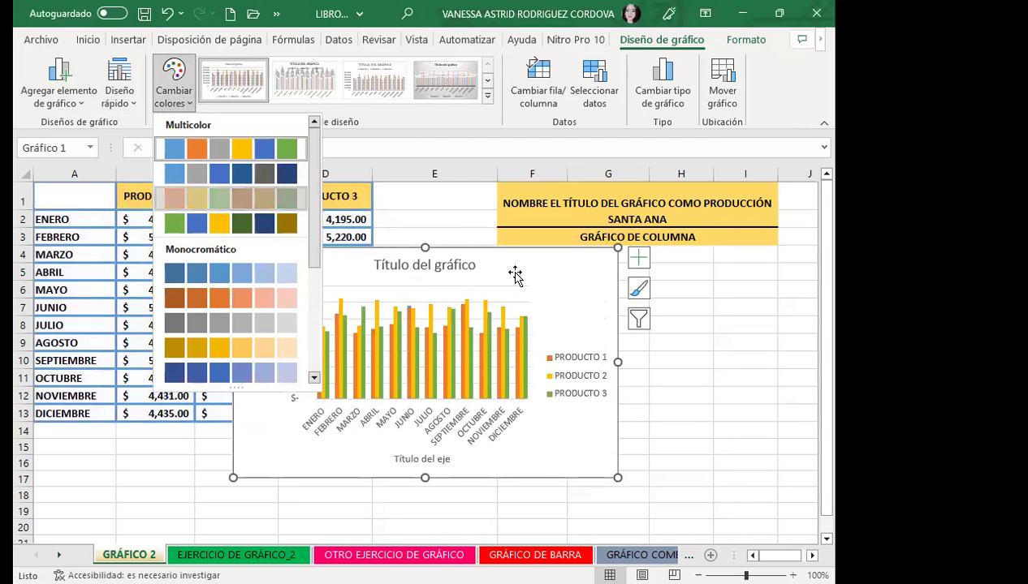
# Step: Move the chart below the sales table and enlarge it wider and taller
pyautogui.moveTo(514, 275); pyautogui.dragTo(391, 414)
pyautogui.scroll(-3, 381, 410)
pyautogui.scroll(-1, 406, 381)
pyautogui.moveTo(428, 356); pyautogui.dragTo(355, 390)
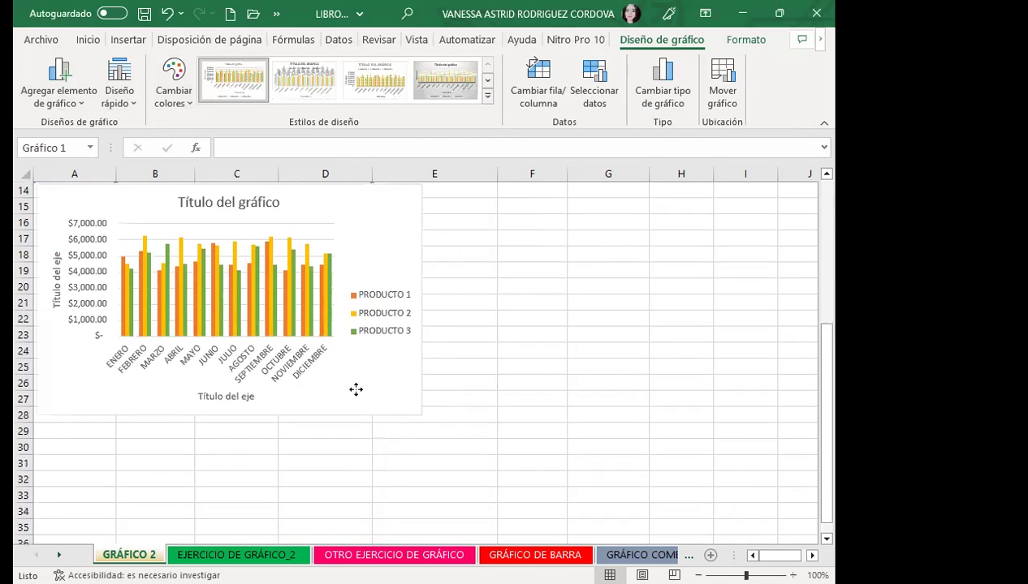
pyautogui.moveTo(420, 416); pyautogui.dragTo(498, 449)
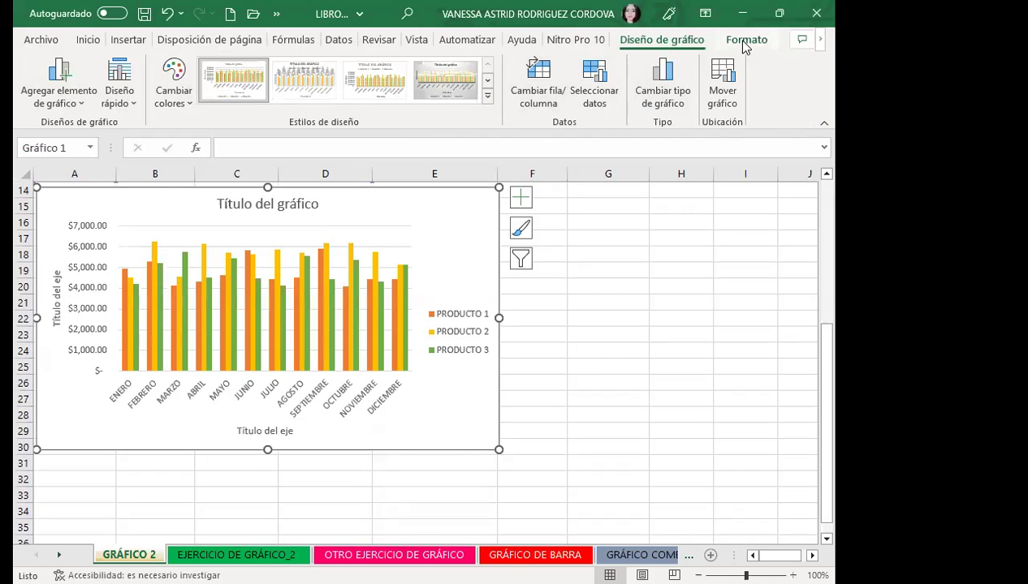
# Step: Fill the chart background with a dark blue gradient and select the legend for font formatting
pyautogui.click(744, 40)
pyautogui.click(518, 64)
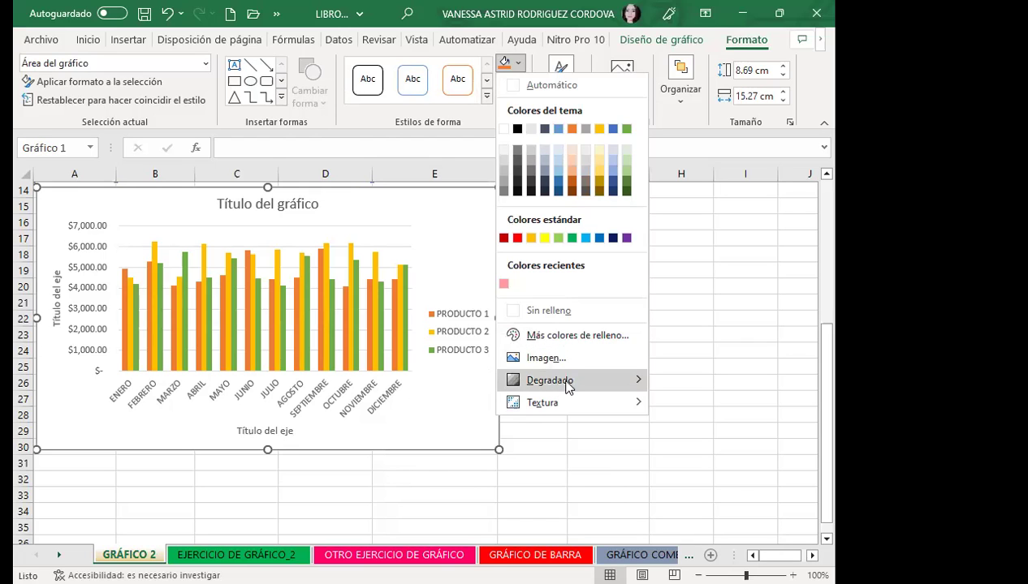
pyautogui.moveTo(549, 380)
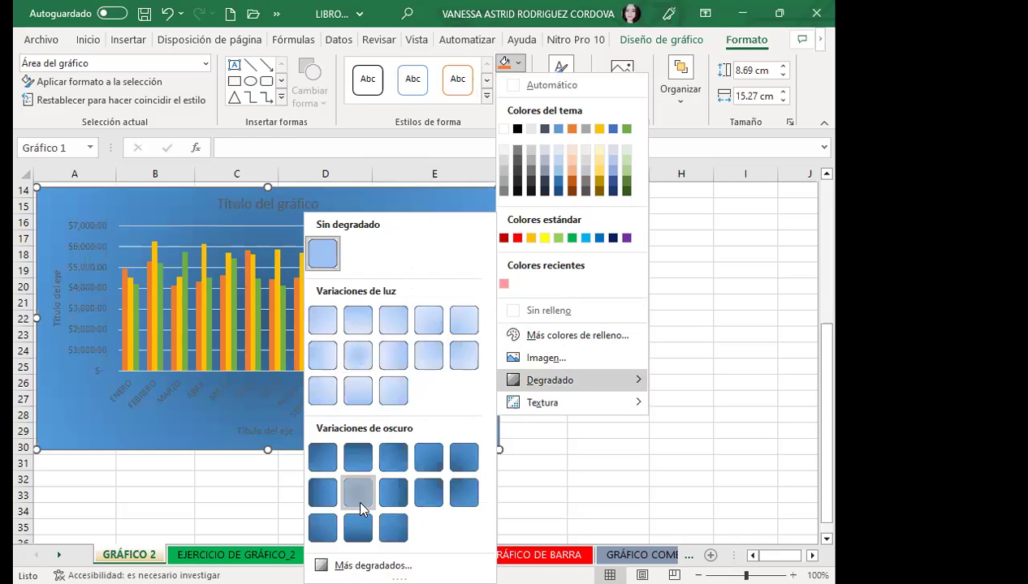
pyautogui.click(464, 485)
pyautogui.click(438, 337)
pyautogui.click(95, 40)
# Step: Make the legend, month labels and all remaining chart text red and bold
pyautogui.click(173, 101)
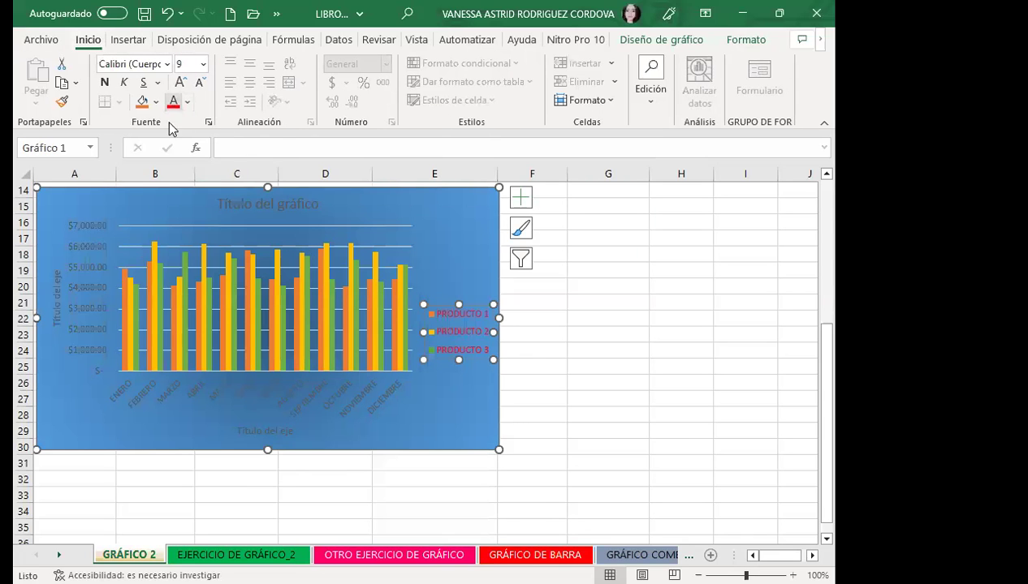
pyautogui.click(184, 382)
pyautogui.click(173, 101)
pyautogui.click(97, 295)
pyautogui.click(173, 101)
pyautogui.click(105, 82)
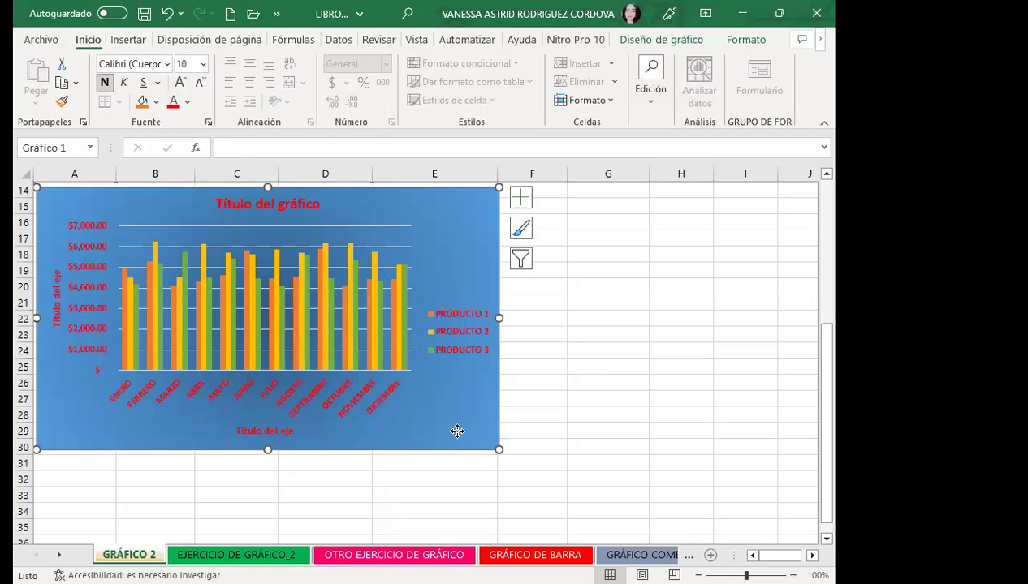
# Step: Enlarge the chart further from its corner
pyautogui.moveTo(498, 449); pyautogui.dragTo(609, 480)
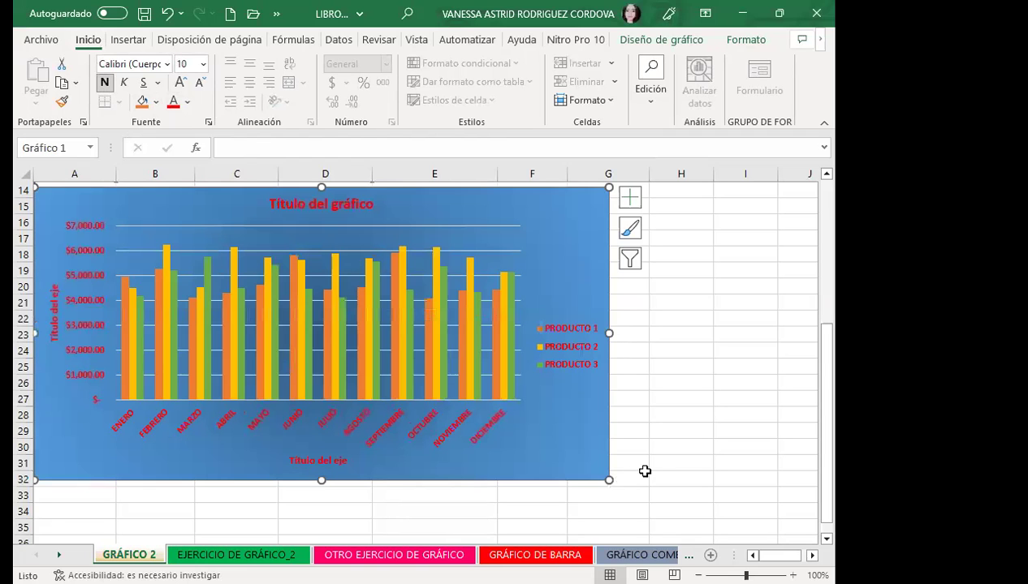
pyautogui.click(663, 445)
pyautogui.scroll(1, 657, 370)
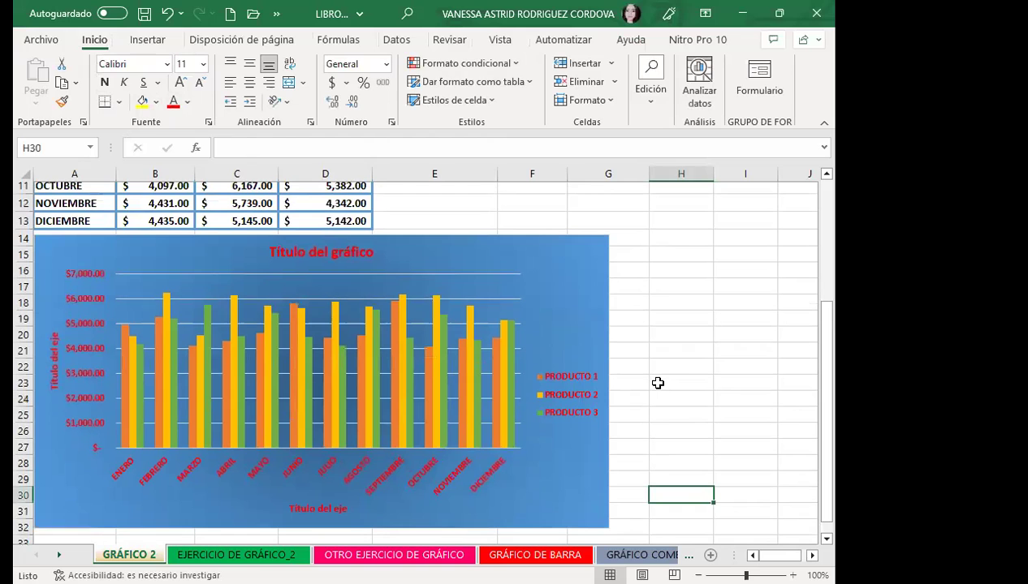
# Step: Delete both the horizontal and vertical axis titles
pyautogui.click(313, 508)
pyautogui.press('Delete')
pyautogui.click(53, 387)
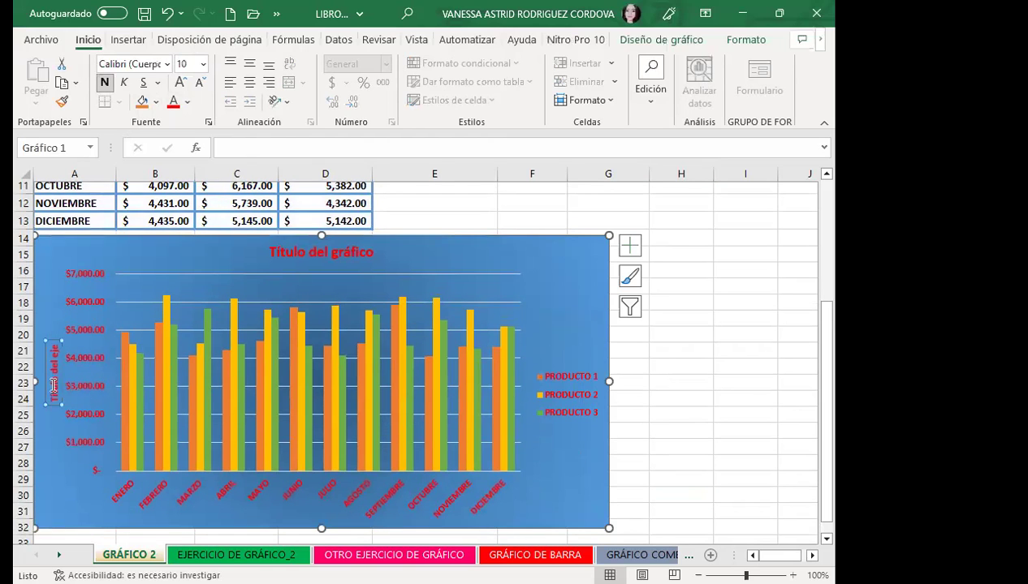
pyautogui.press('Delete')
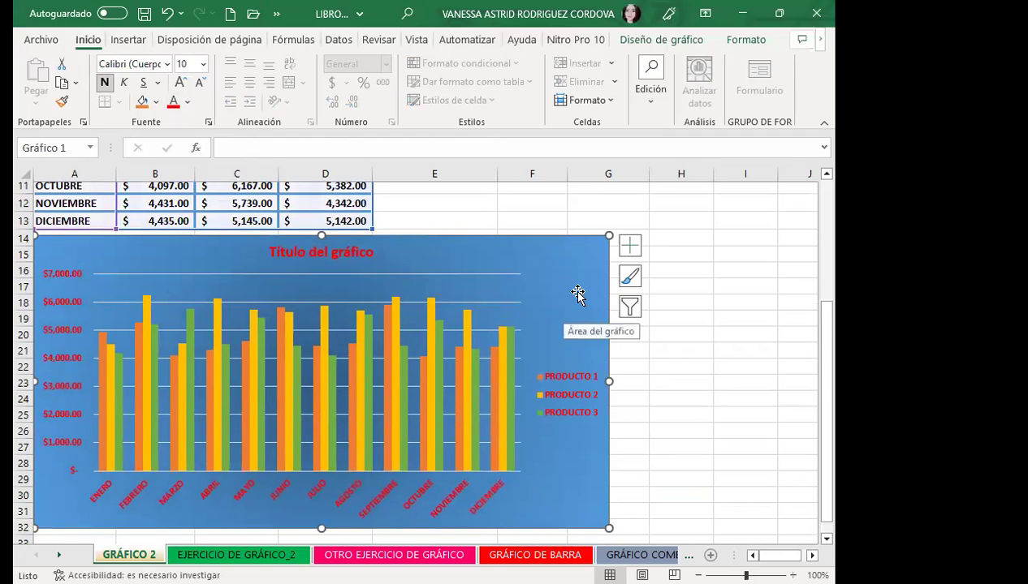
pyautogui.scroll(4, 375, 313)
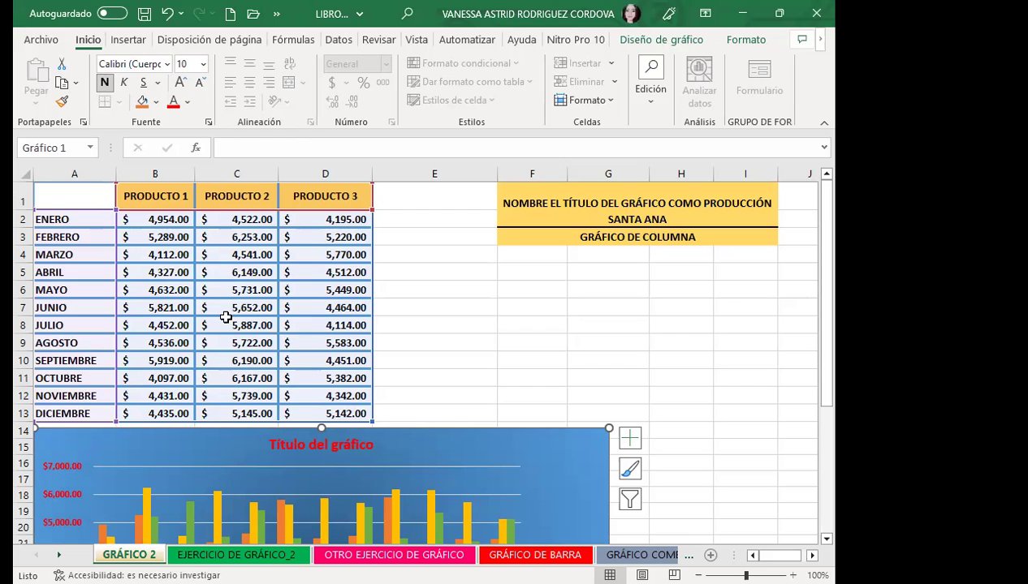
pyautogui.scroll(-3, 362, 445)
pyautogui.scroll(-3, 362, 445)
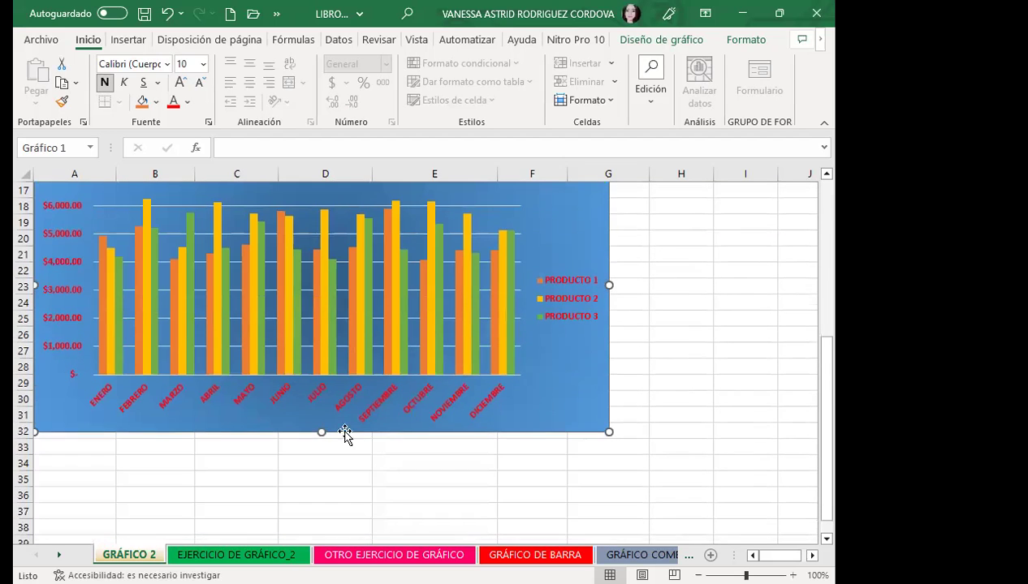
pyautogui.scroll(1, 533, 456)
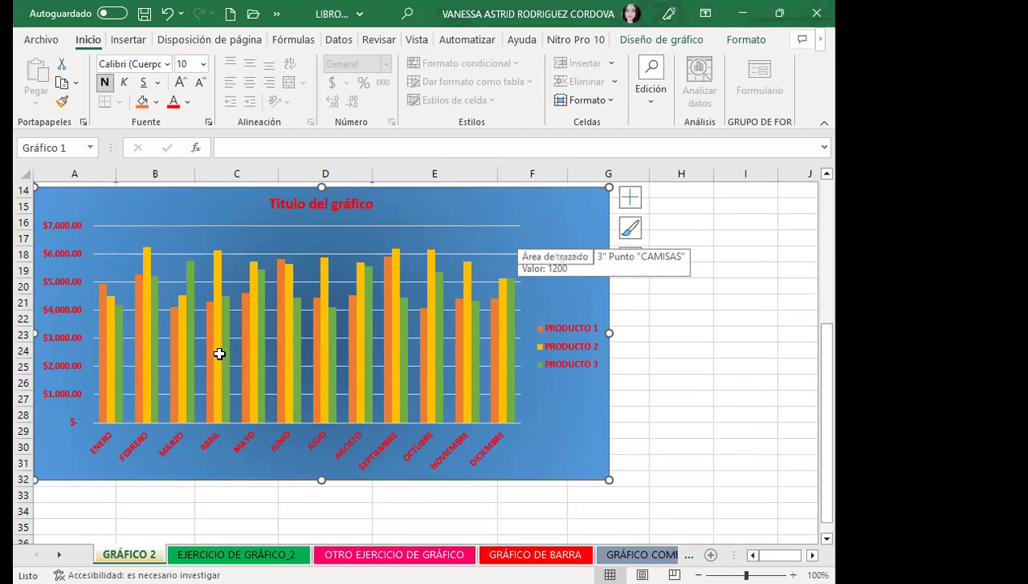
pyautogui.scroll(5, 203, 374)
pyautogui.scroll(-2, 114, 454)
pyautogui.scroll(-2, 101, 467)
pyautogui.scroll(5, 97, 334)
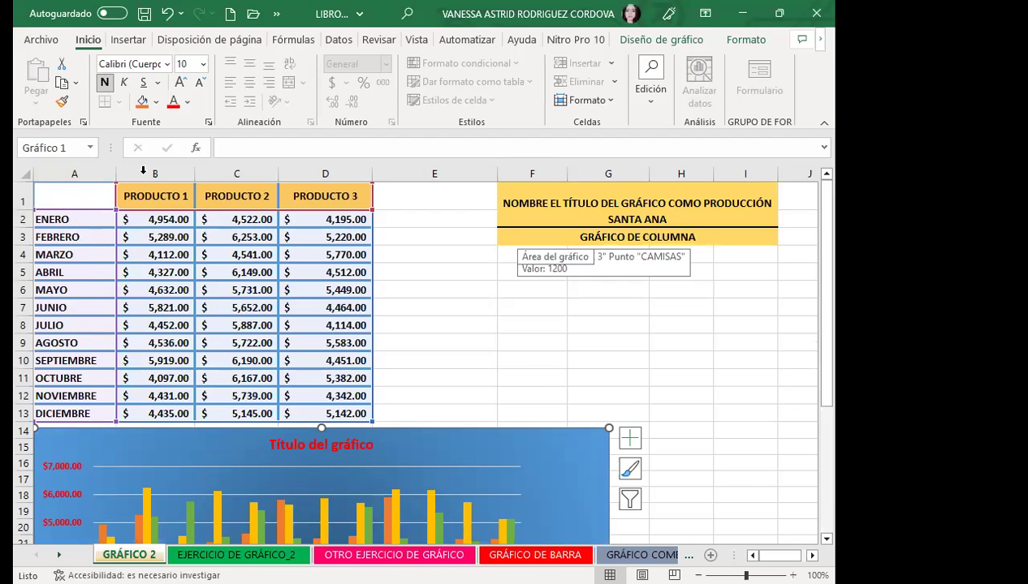
pyautogui.scroll(-1, 185, 386)
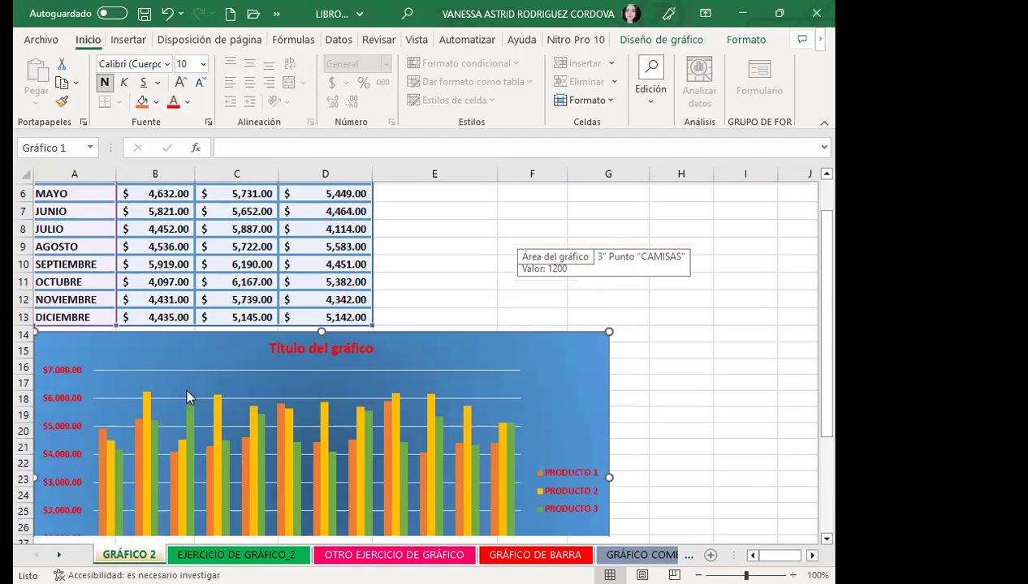
pyautogui.scroll(-1, 124, 421)
pyautogui.scroll(-1, 116, 463)
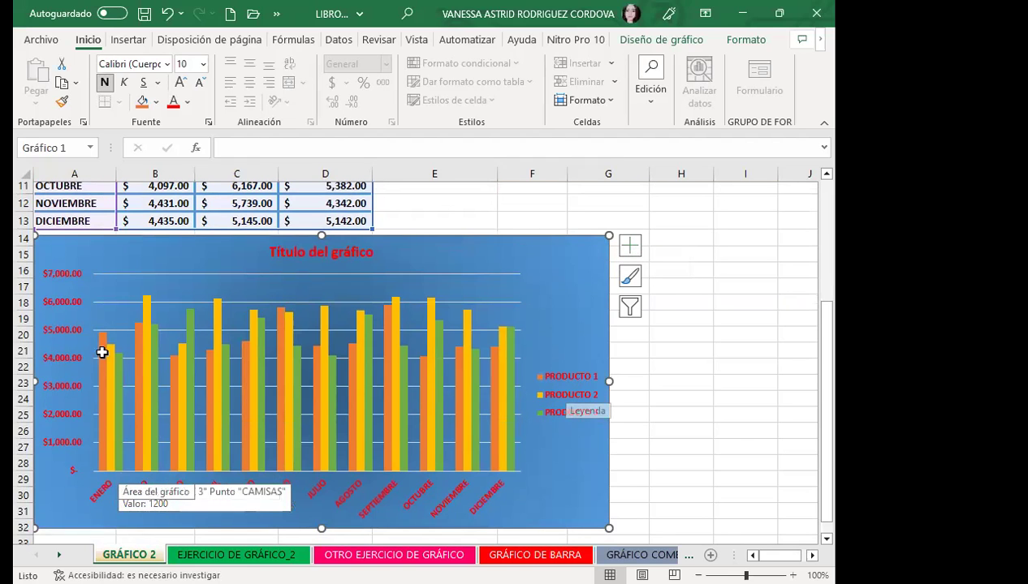
pyautogui.scroll(3, 89, 324)
pyautogui.scroll(-1, 114, 292)
pyautogui.scroll(2, 130, 284)
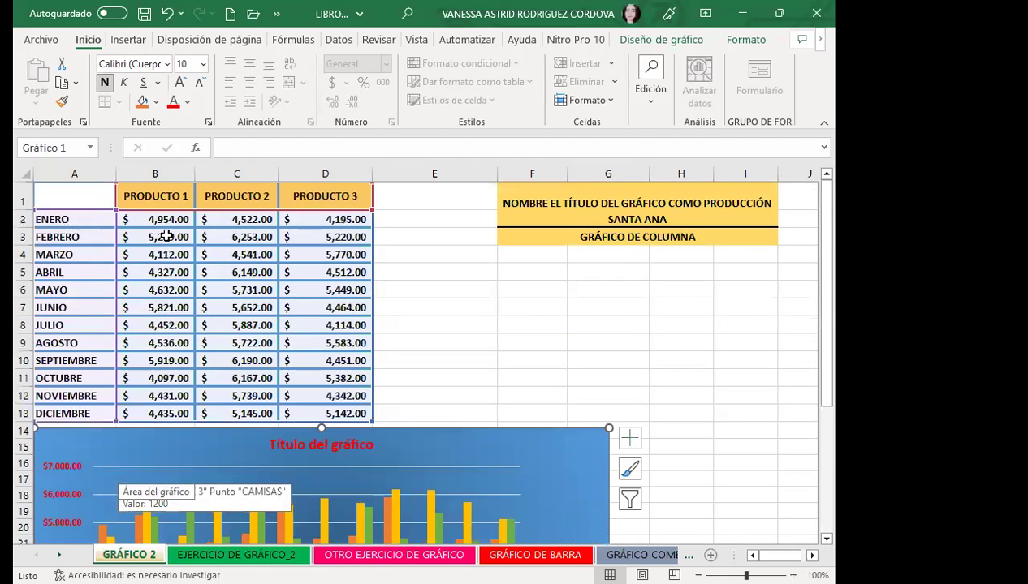
pyautogui.scroll(-2, 495, 406)
pyautogui.scroll(-2, 535, 462)
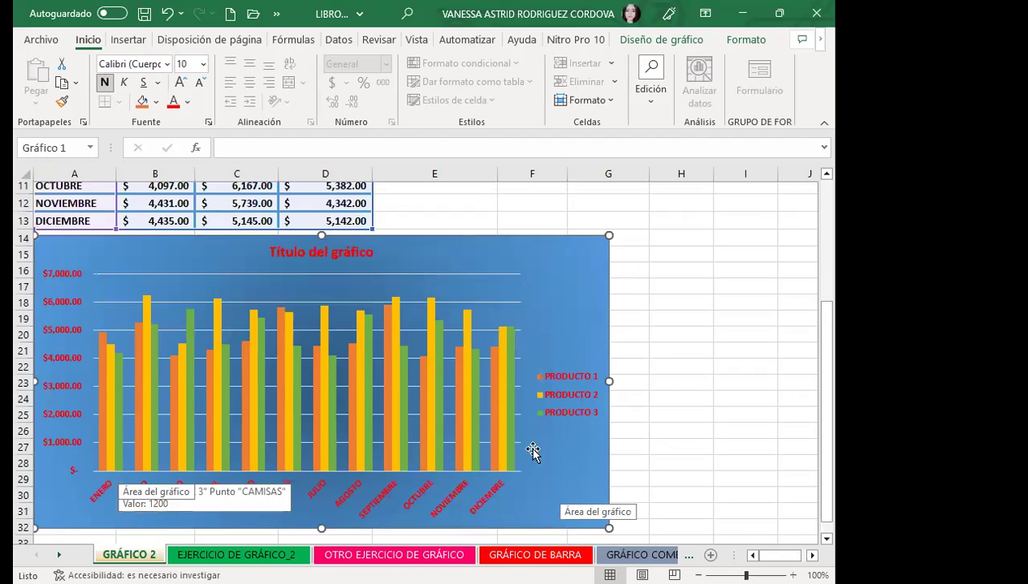
pyautogui.scroll(-1, 540, 438)
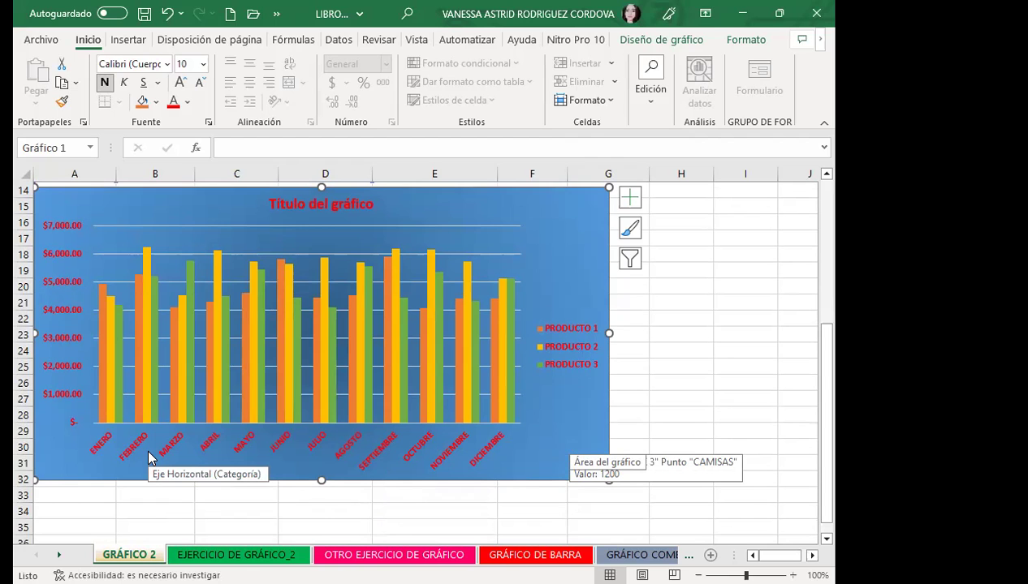
# Step: Deselect the chart by selecting empty cell E9, then uncheck Líneas de cuadrícula under Vista > Mostrar
pyautogui.click(667, 362)
pyautogui.scroll(3, 671, 385)
pyautogui.scroll(2, 458, 319)
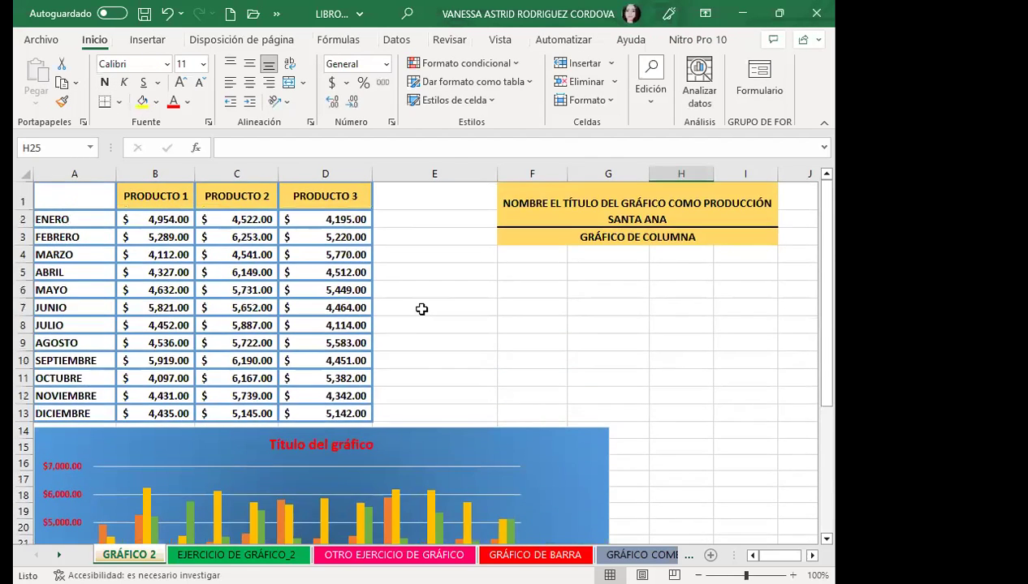
pyautogui.click(427, 308)
pyautogui.click(450, 325)
pyautogui.click(459, 345)
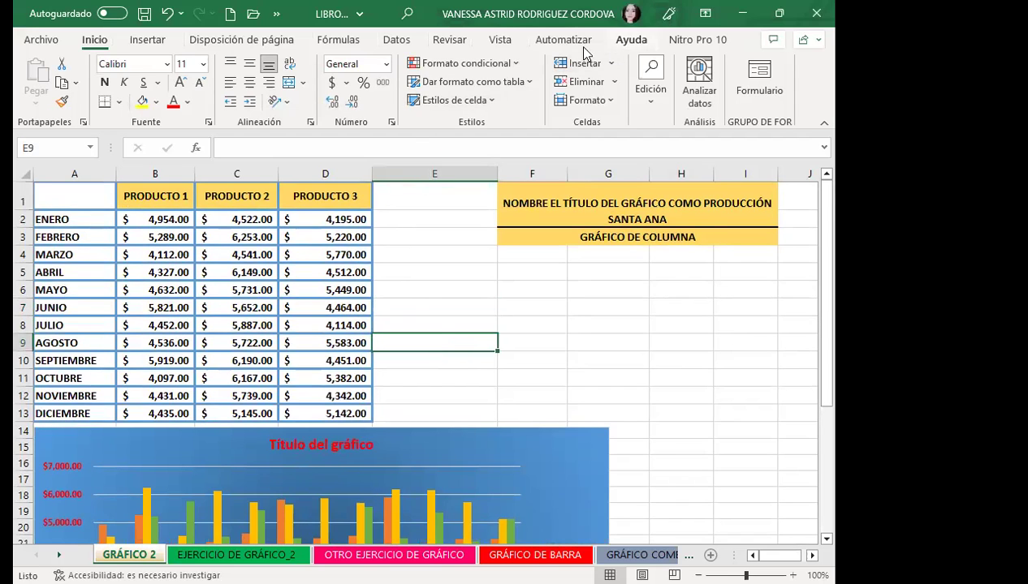
pyautogui.click(500, 39)
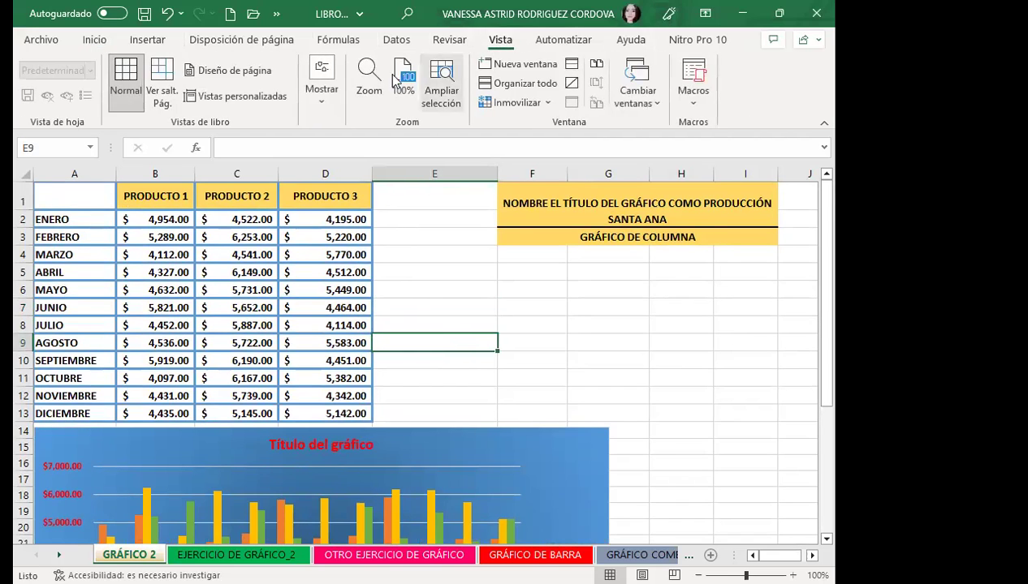
pyautogui.click(314, 107)
pyautogui.click(367, 173)
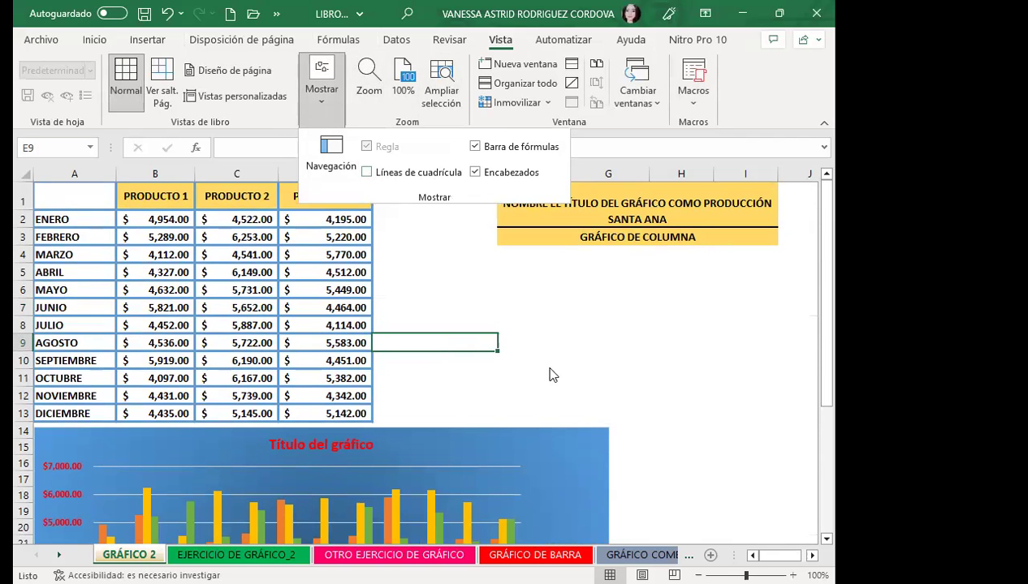
pyautogui.click(572, 373)
pyautogui.scroll(-3, 684, 433)
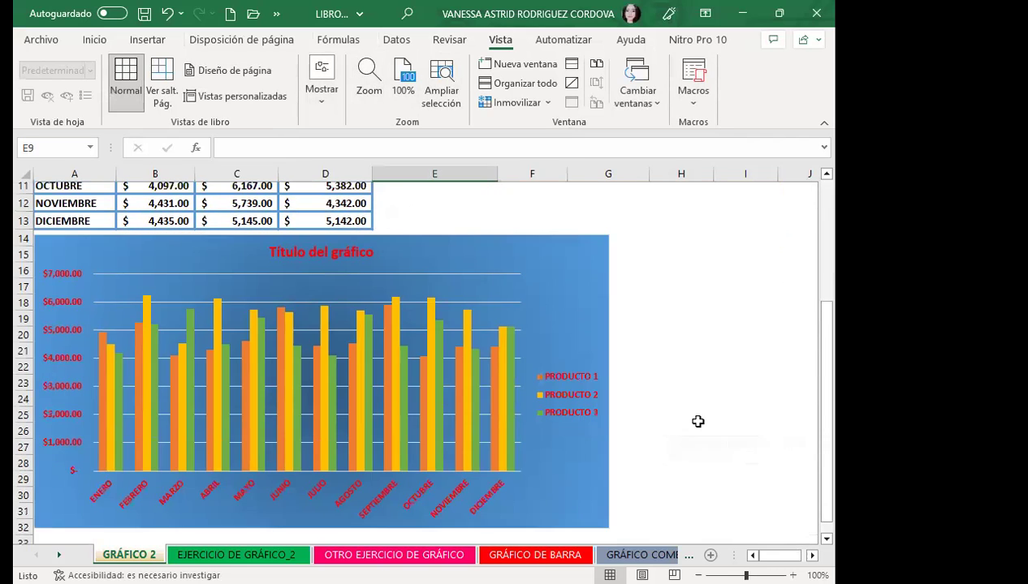
pyautogui.scroll(3, 697, 422)
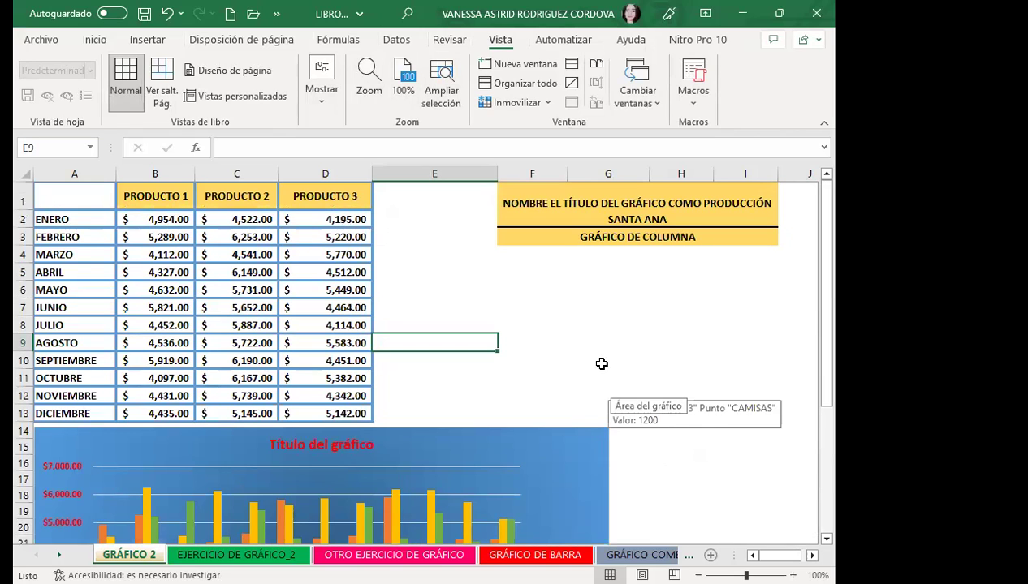
pyautogui.click(600, 363)
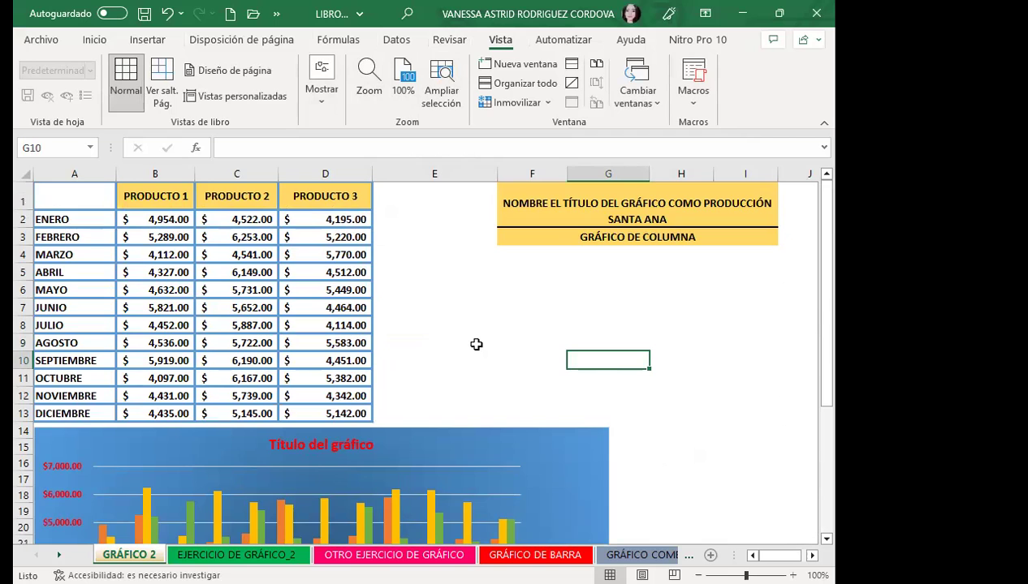
pyautogui.scroll(-2, 500, 417)
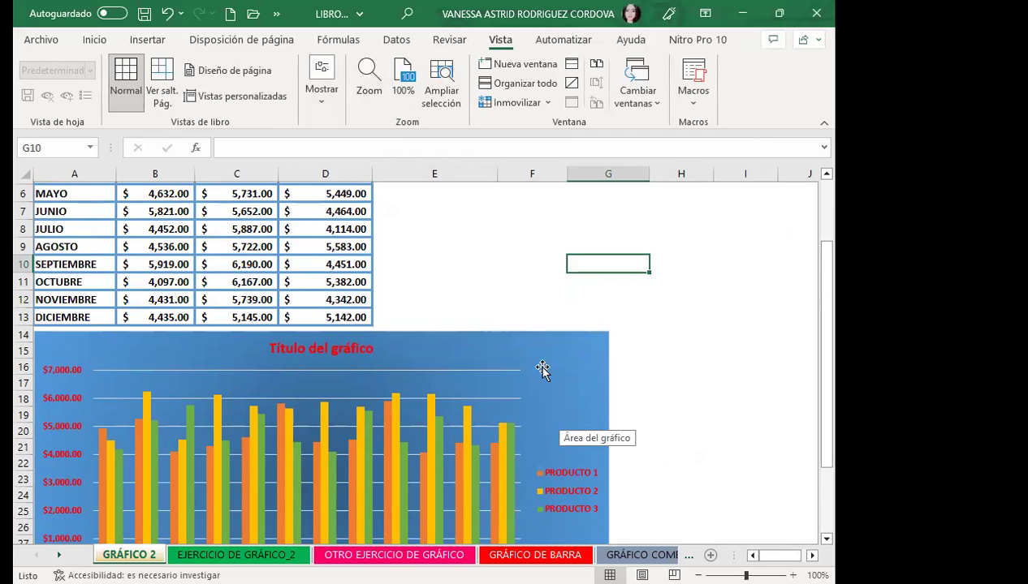
pyautogui.scroll(2, 478, 354)
pyautogui.click(477, 354)
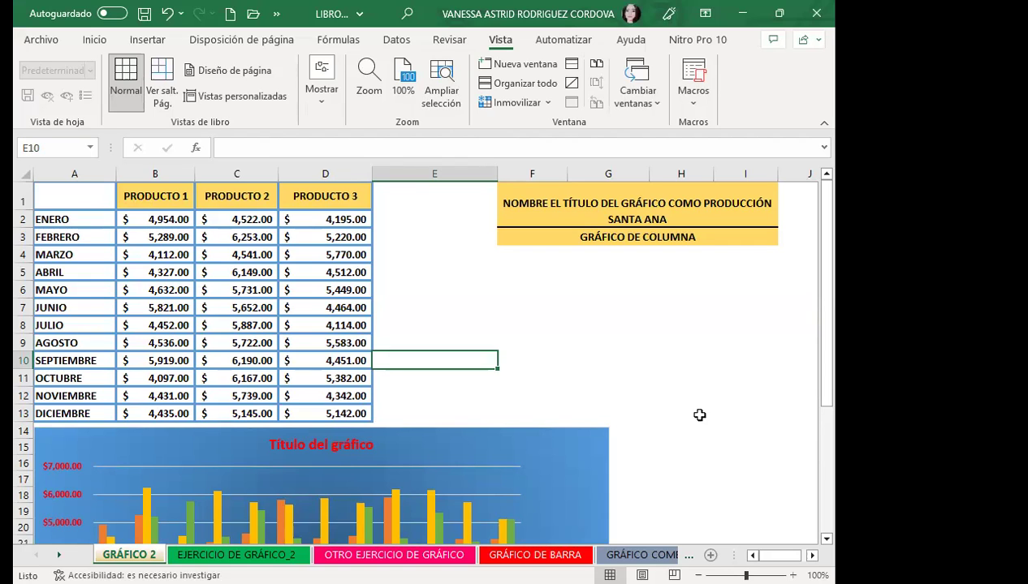
pyautogui.scroll(-2, 581, 431)
pyautogui.scroll(-2, 561, 426)
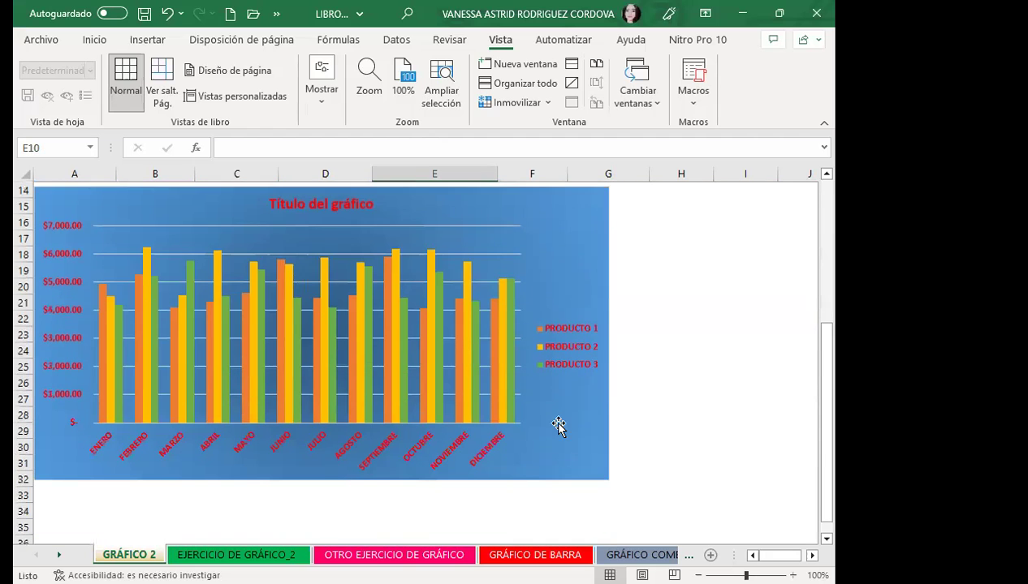
pyautogui.click(569, 448)
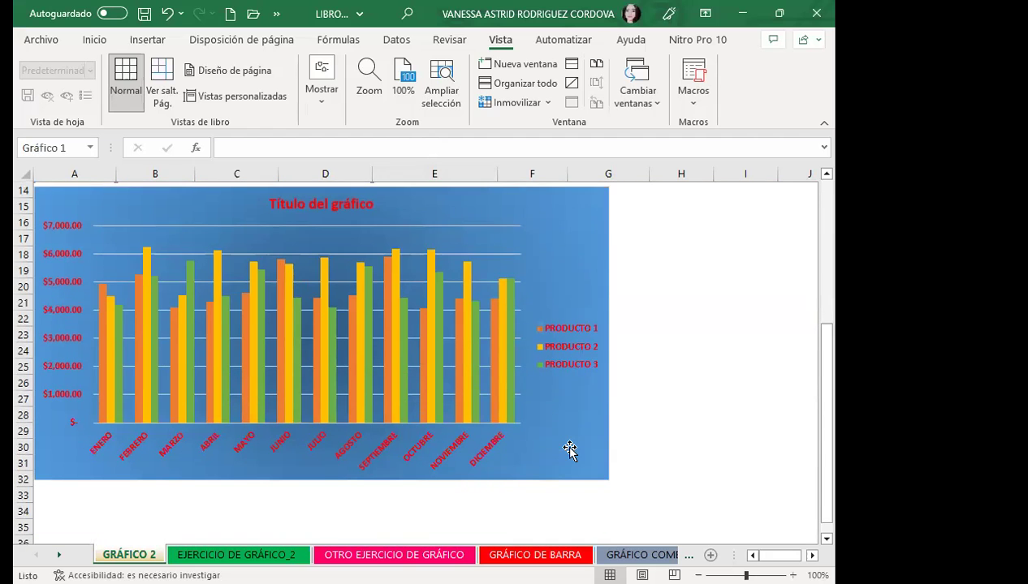
pyautogui.scroll(2, 569, 449)
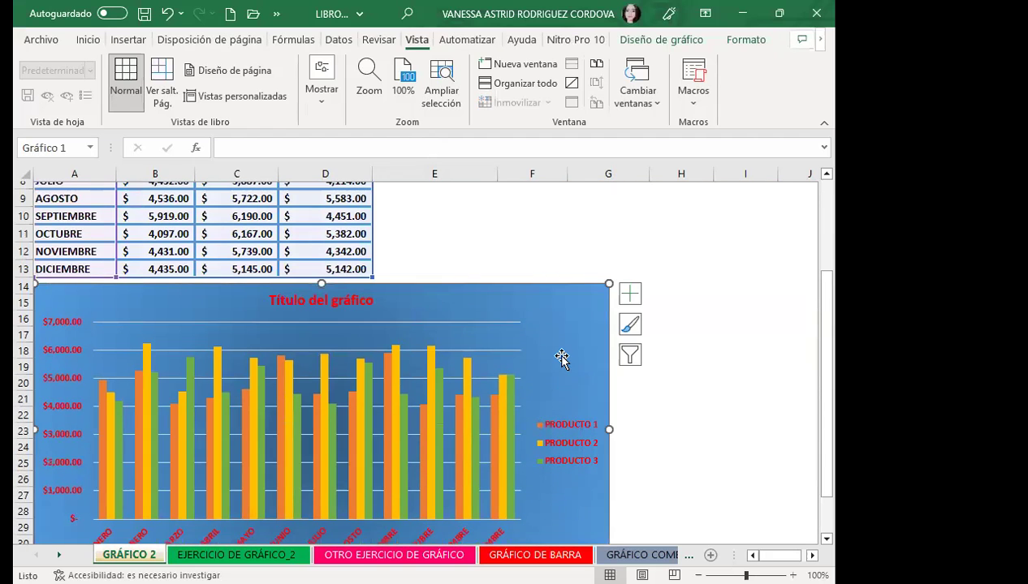
pyautogui.click(461, 229)
pyautogui.click(723, 395)
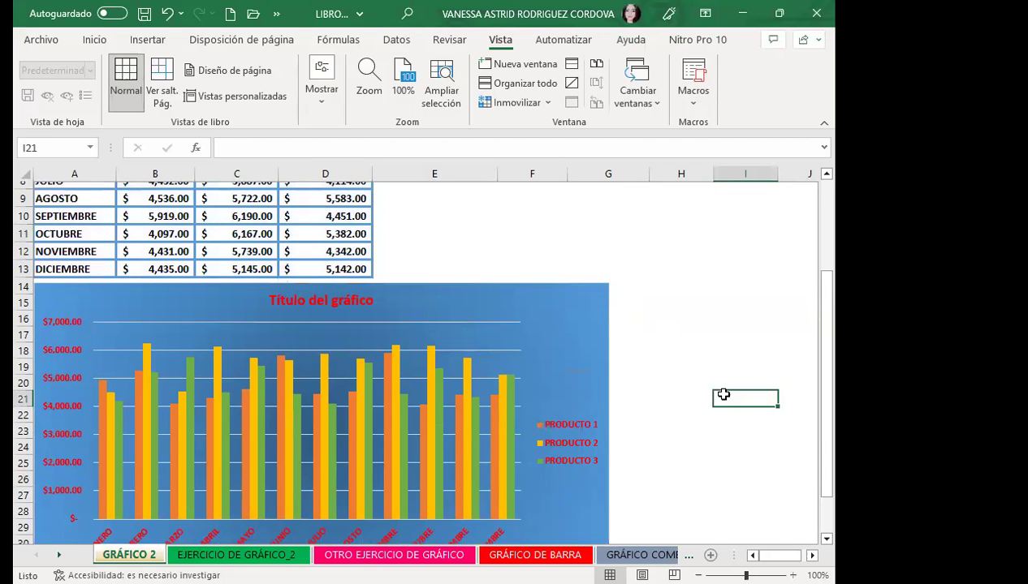
pyautogui.scroll(3, 723, 395)
pyautogui.click(511, 386)
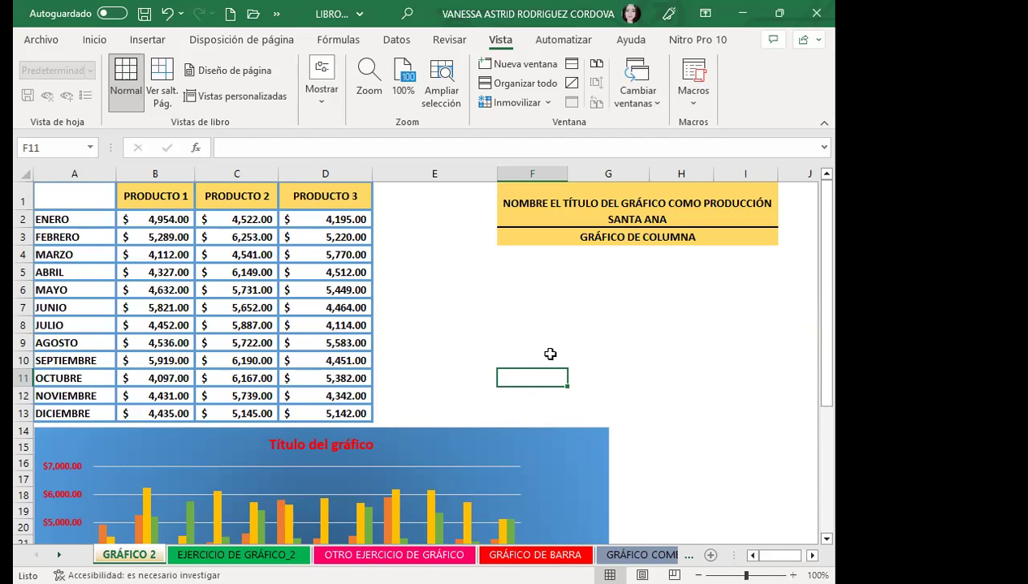
pyautogui.scroll(-2, 600, 365)
pyautogui.scroll(-3, 654, 393)
pyautogui.scroll(-1, 661, 431)
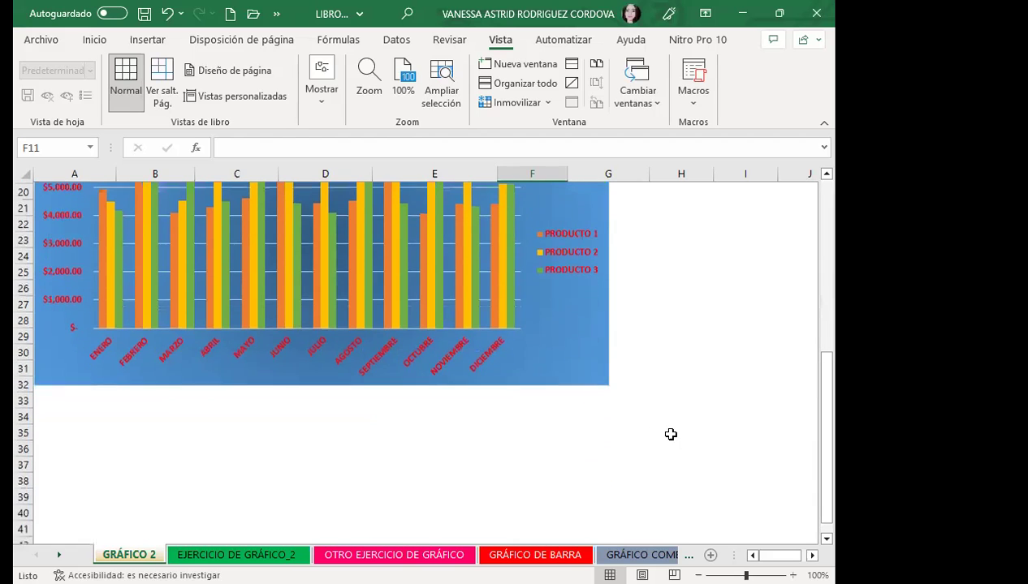
pyautogui.scroll(2, 656, 442)
pyautogui.scroll(3, 661, 423)
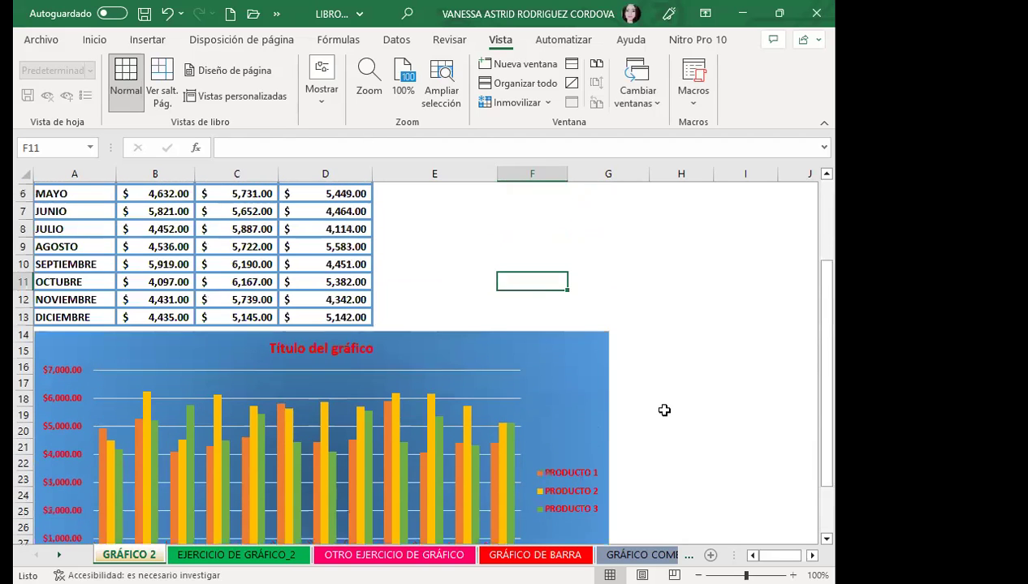
pyautogui.click(664, 402)
pyautogui.click(531, 281)
pyautogui.scroll(2, 445, 329)
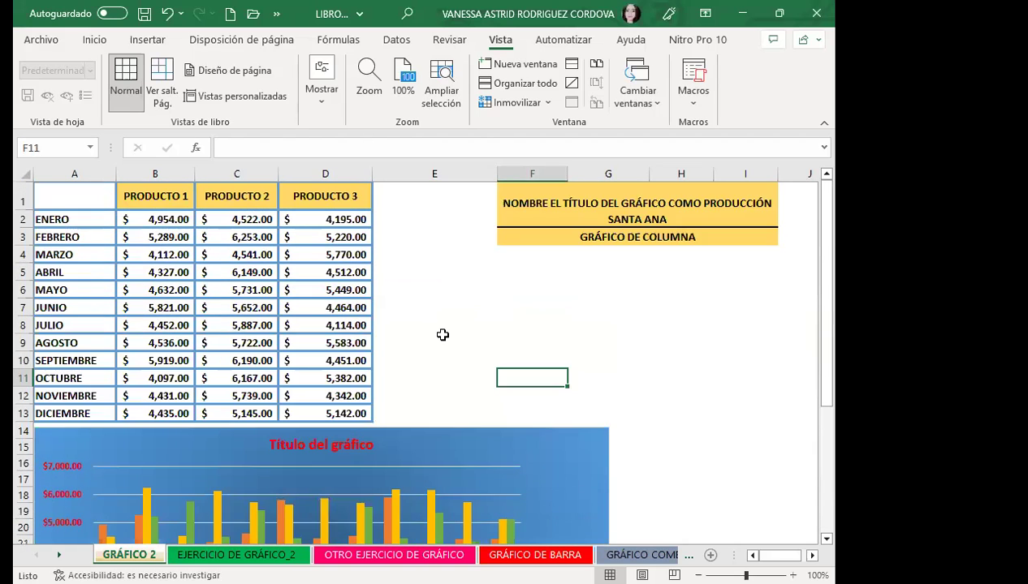
pyautogui.scroll(-3, 487, 443)
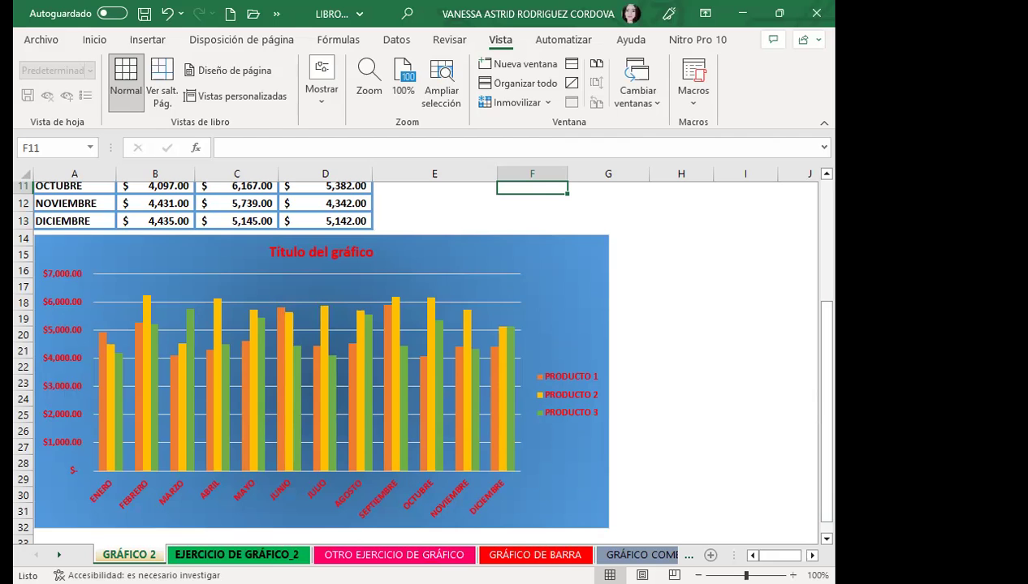
# Step: Go to the EJERCICIO DE GRÁFICO_2 sheet and scroll through its NOTAS, REPUESTOS SA and gasoline charts
pyautogui.click(236, 554)
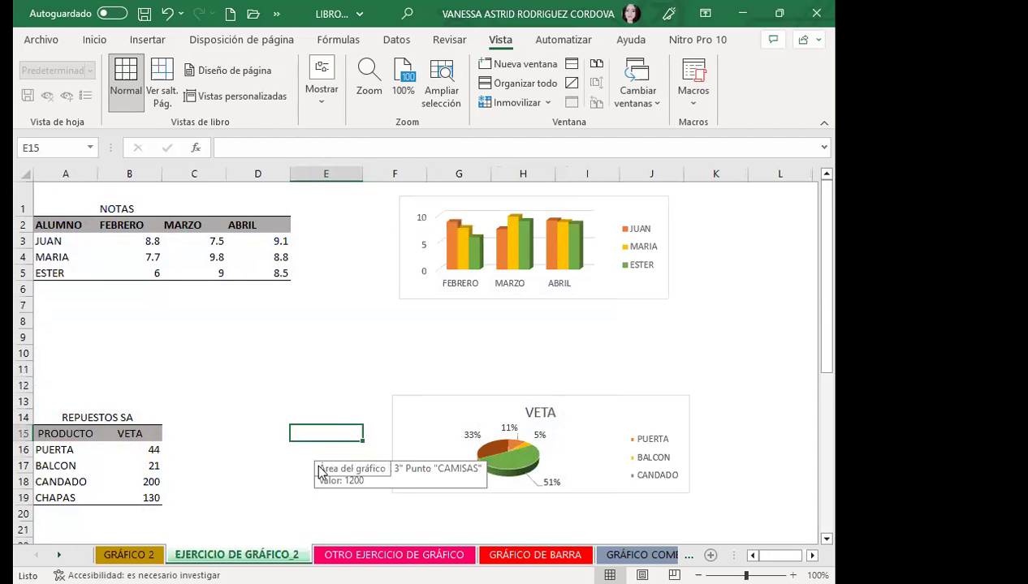
pyautogui.scroll(-1, 332, 398)
pyautogui.scroll(-3, 321, 463)
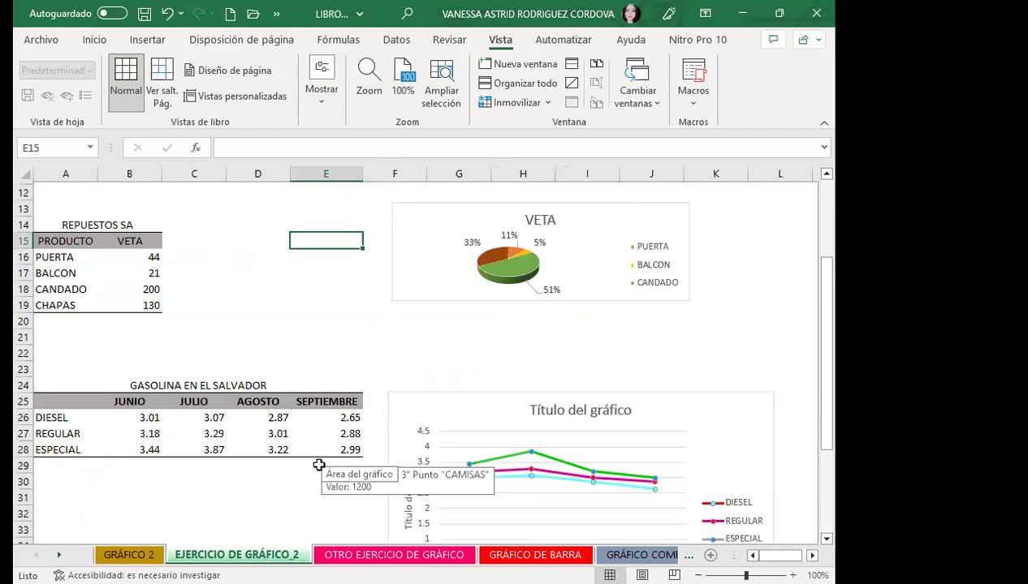
pyautogui.scroll(2, 300, 438)
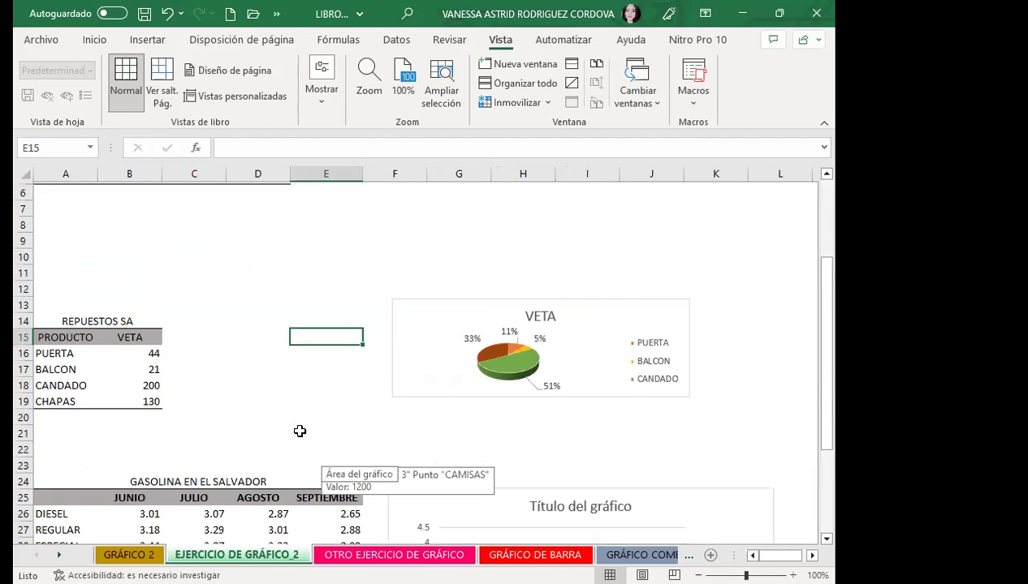
pyautogui.scroll(1, 308, 422)
pyautogui.scroll(1, 321, 389)
pyautogui.scroll(-1, 333, 332)
pyautogui.scroll(1, 341, 309)
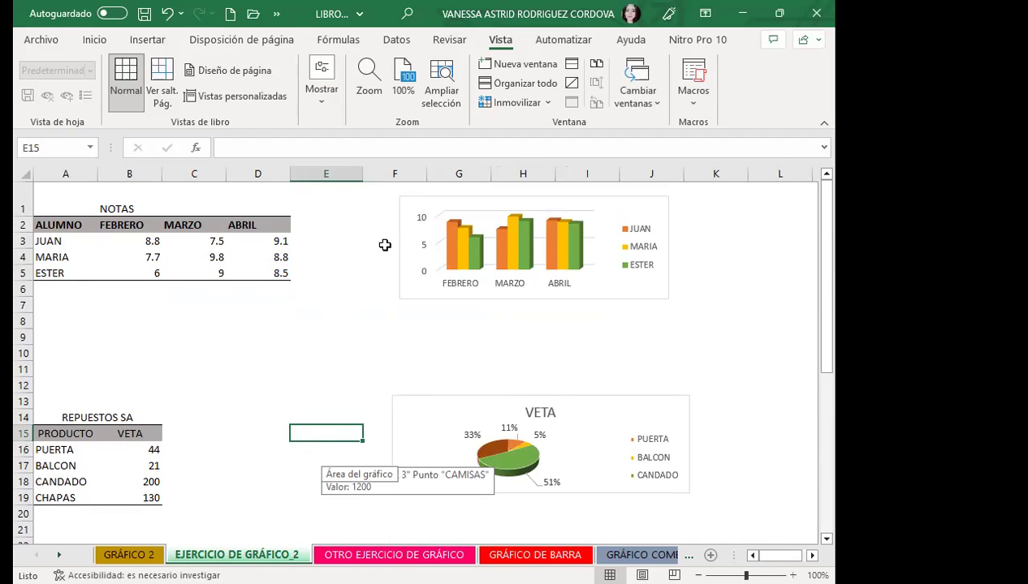
# Step: Select the NOTAS 3-D column chart and drag it slightly lower and further right
pyautogui.click(600, 278)
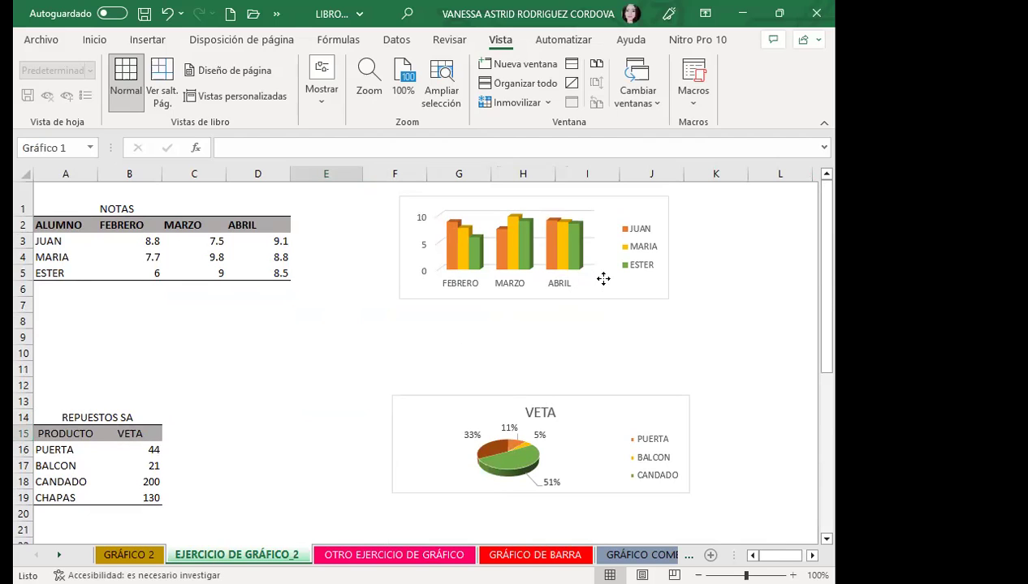
pyautogui.click(649, 288)
pyautogui.moveTo(629, 197); pyautogui.dragTo(629, 203)
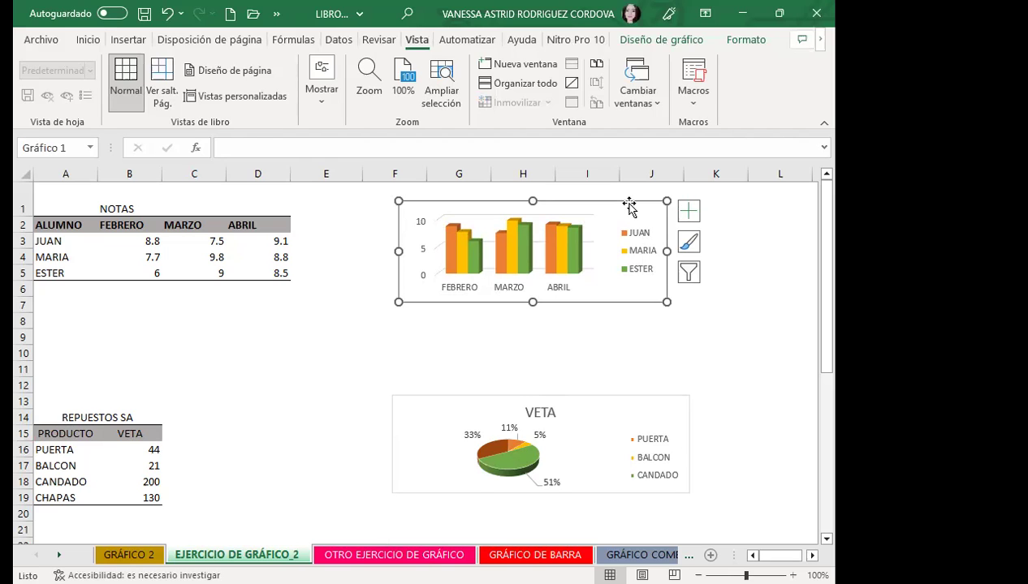
pyautogui.moveTo(629, 206); pyautogui.dragTo(635, 214)
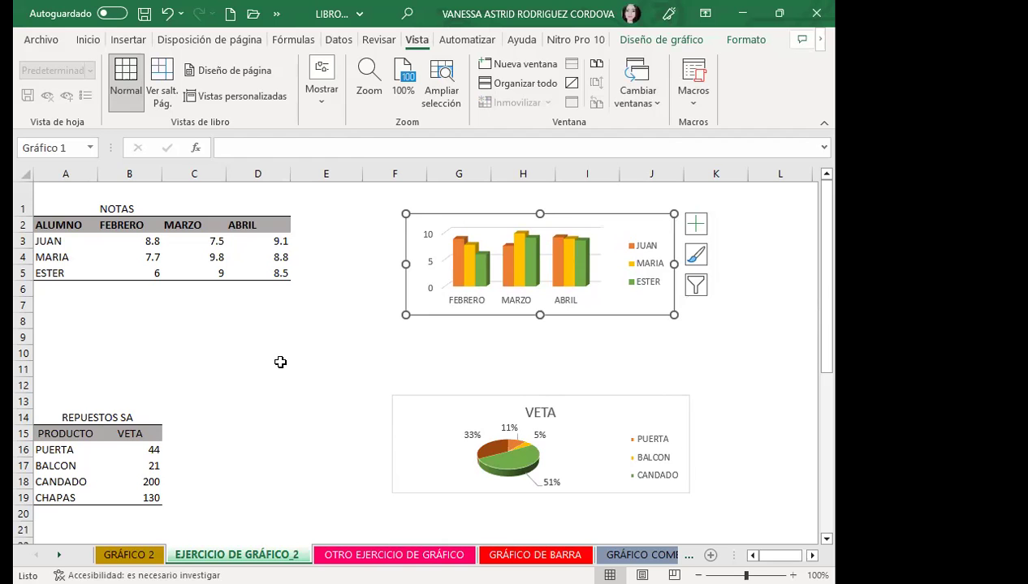
pyautogui.scroll(-5, 272, 403)
pyautogui.scroll(1, 313, 408)
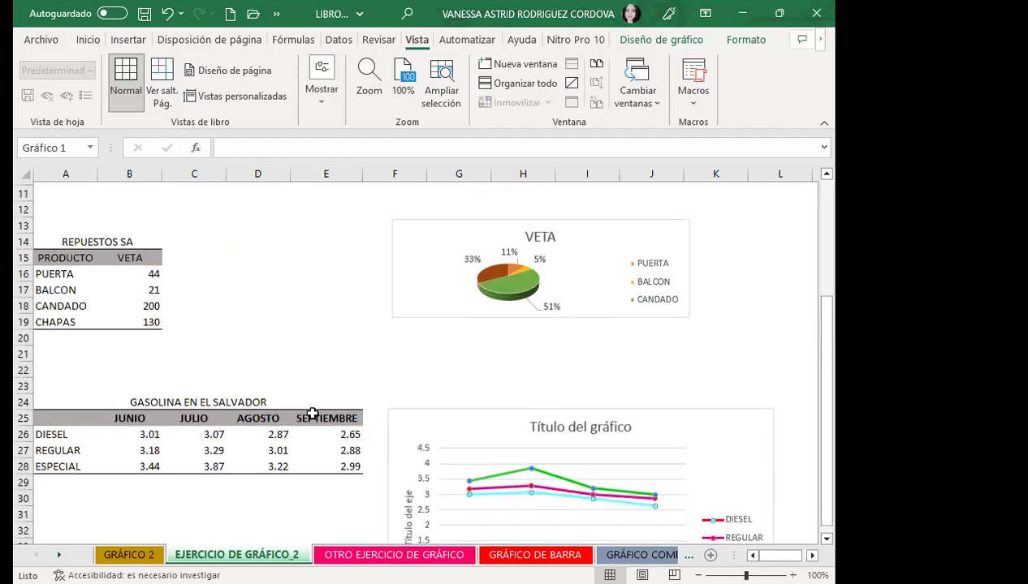
pyautogui.scroll(2, 325, 390)
pyautogui.scroll(1, 365, 365)
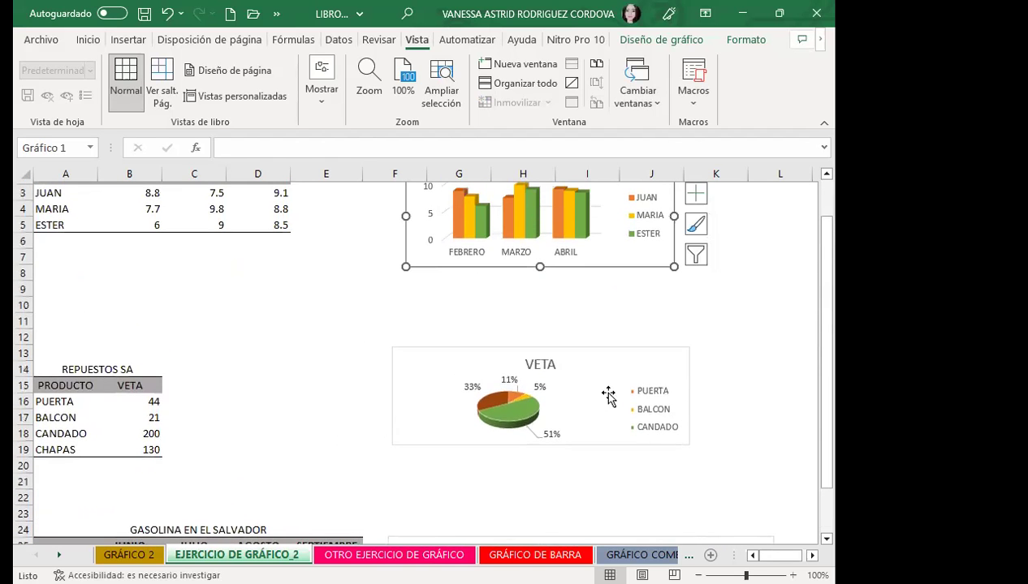
# Step: Select the VETA pie chart and show its Diseño rápido gallery from the Diseño de gráfico tab
pyautogui.click(661, 377)
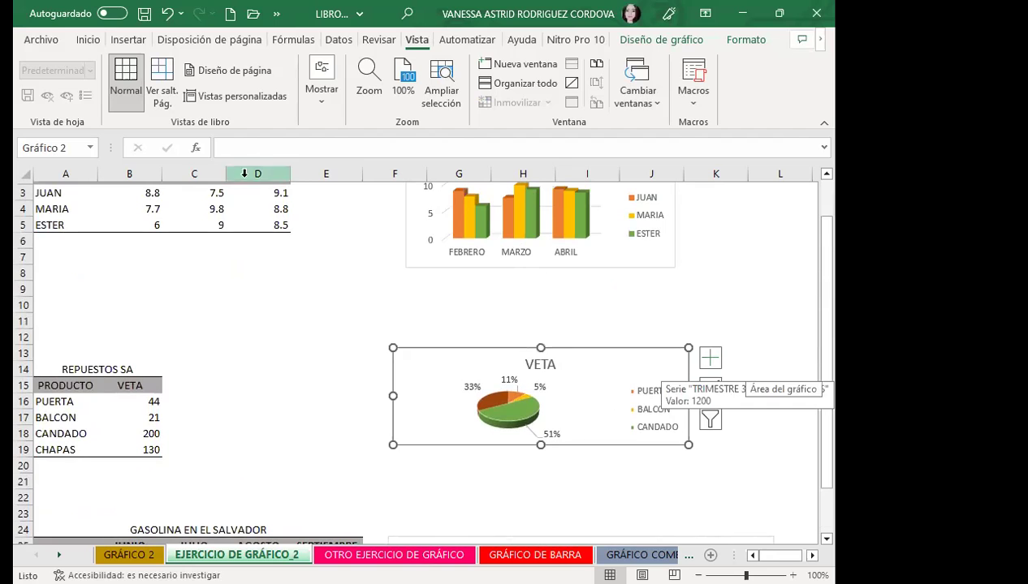
pyautogui.click(625, 41)
pyautogui.click(120, 86)
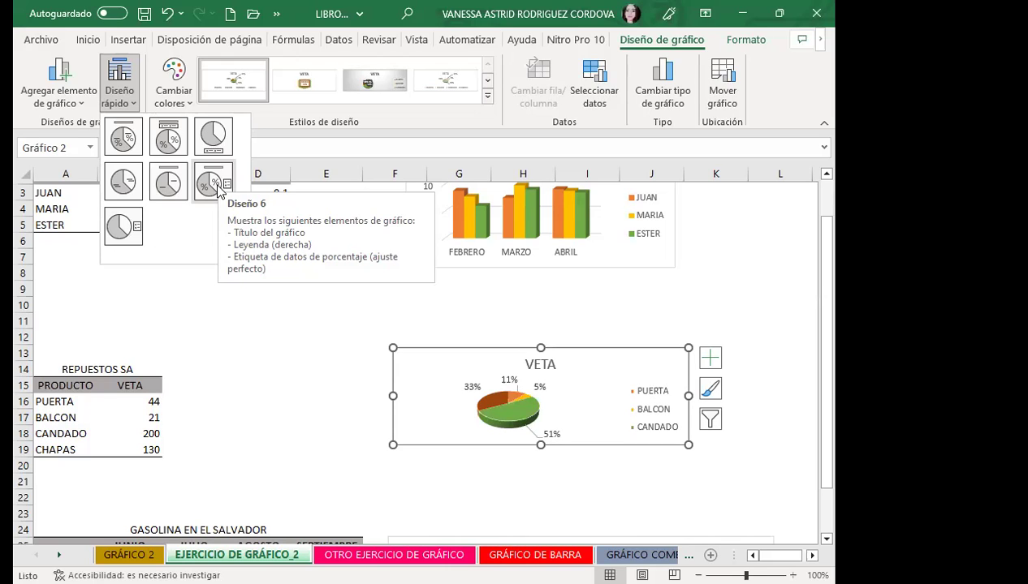
# Step: Keep the VETA pie chart's current layout, copy the chart, and save the workbook
pyautogui.click(217, 189)
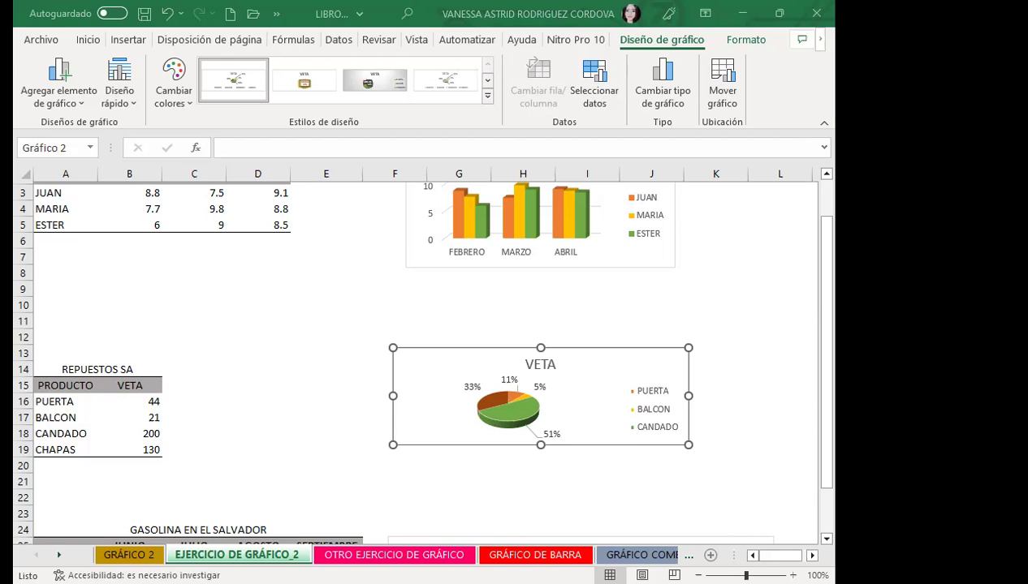
pyautogui.hotkey('ctrl', 'c')
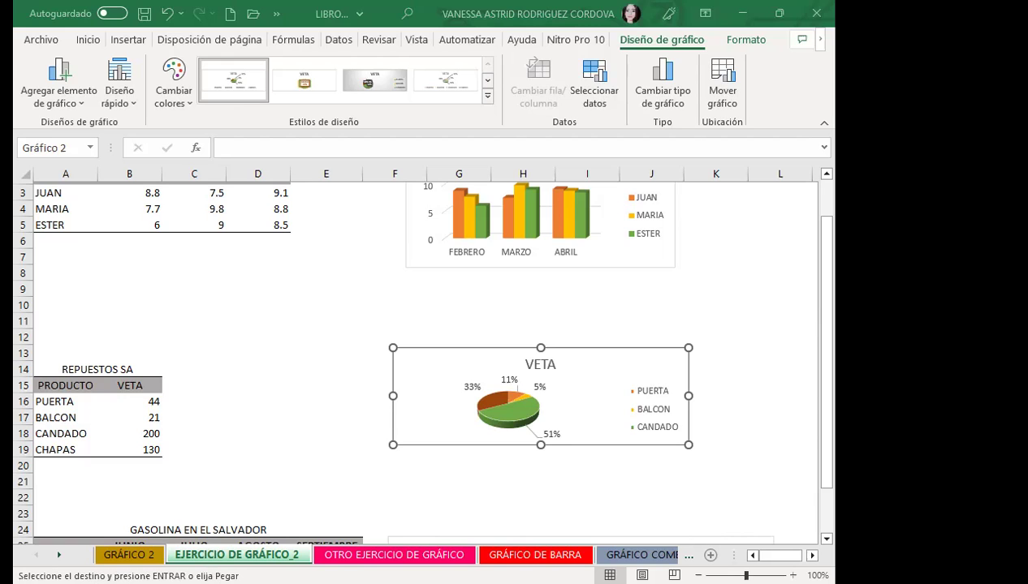
pyautogui.hotkey('ctrl', 's')
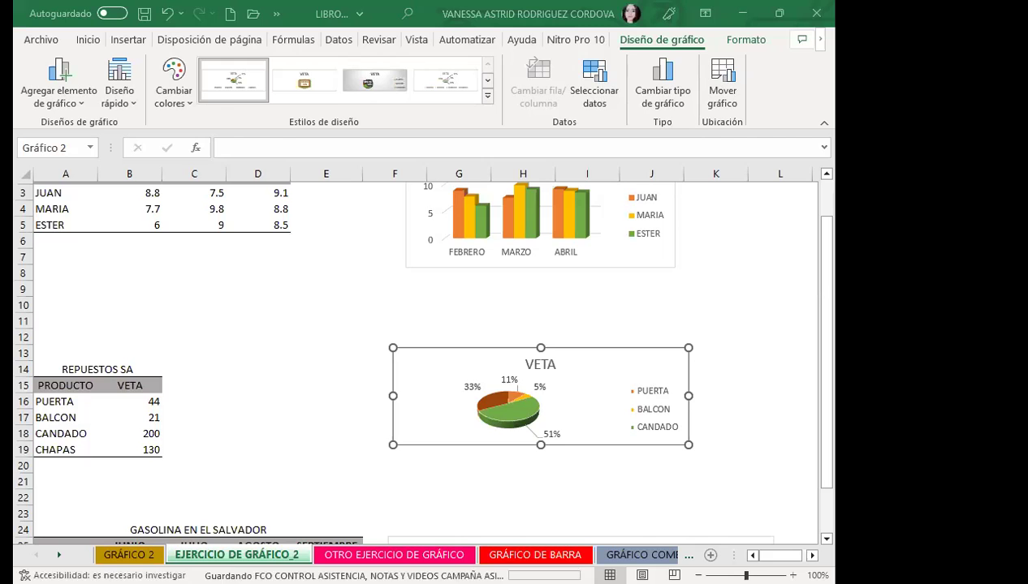
# Step: Scroll down to the GASOLINA EN EL SALVADOR table and select its DIESEL/REGULAR/ESPECIAL line chart
pyautogui.click(326, 495)
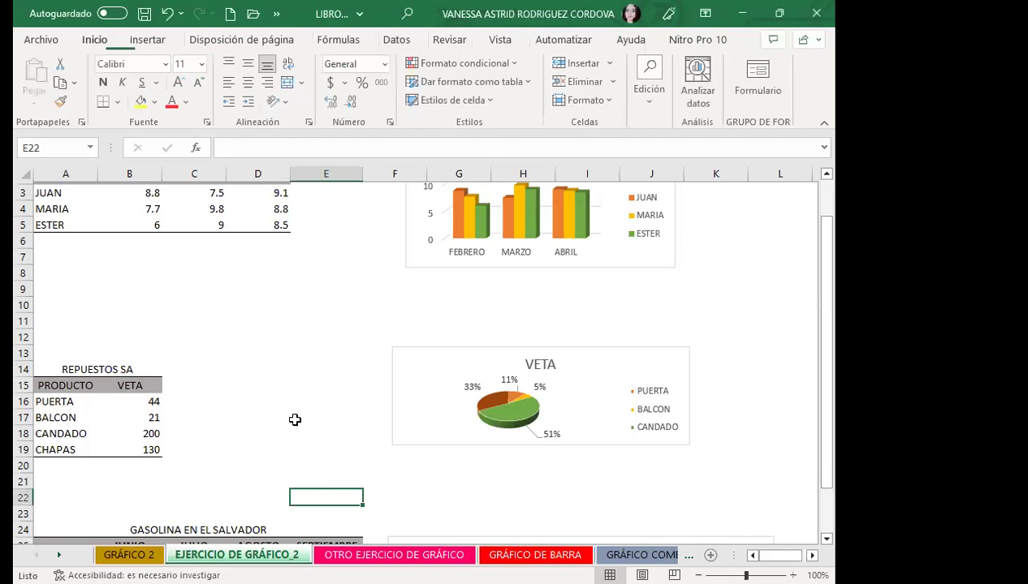
pyautogui.scroll(-3, 305, 396)
pyautogui.scroll(-2, 354, 424)
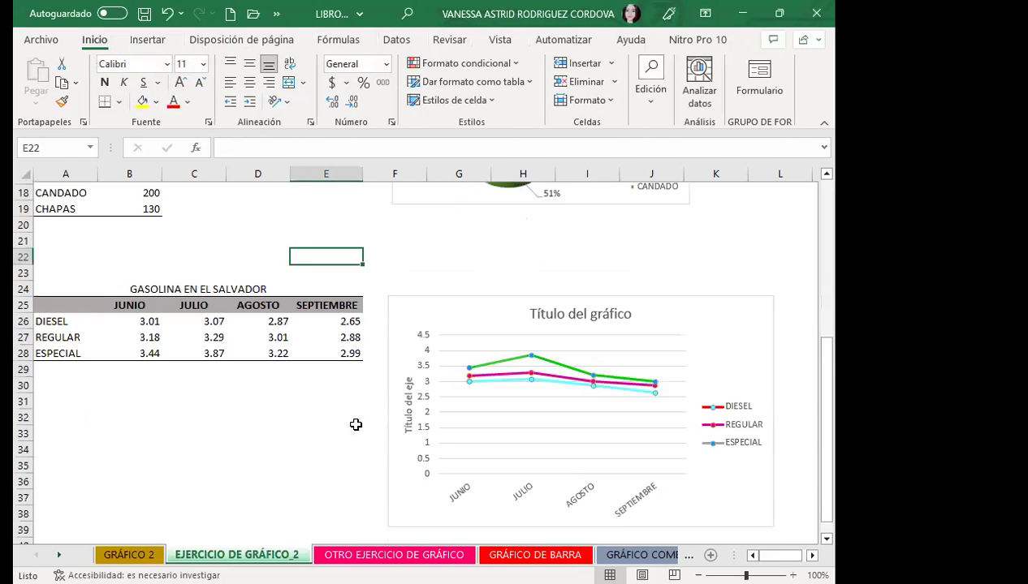
pyautogui.click(405, 528)
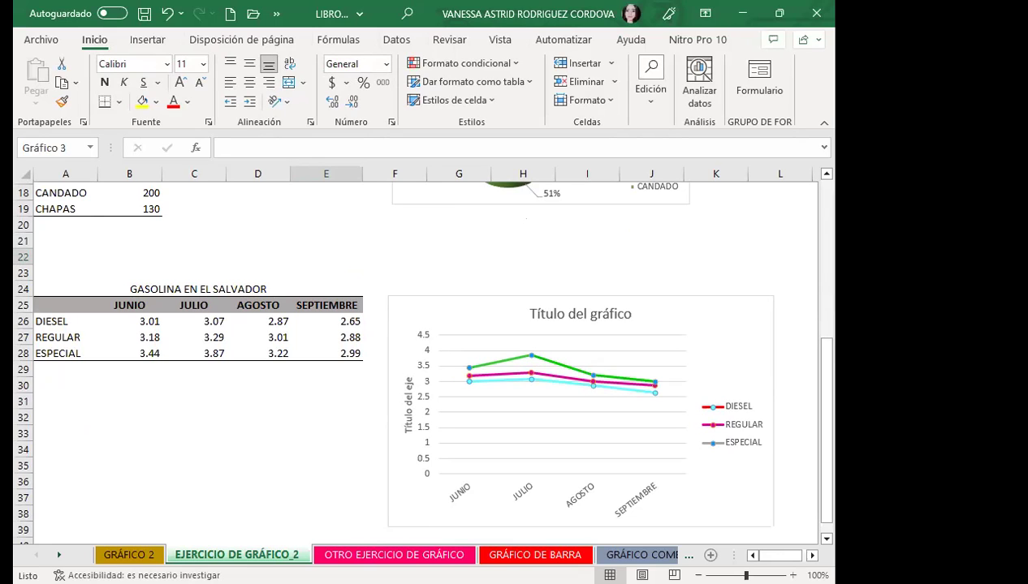
pyautogui.click(580, 410)
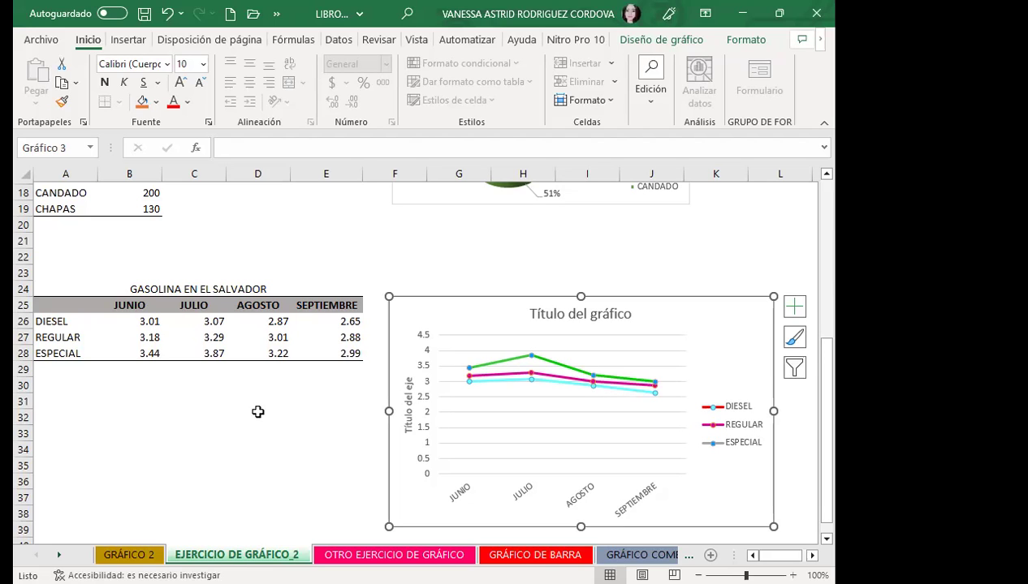
pyautogui.scroll(4, 268, 406)
pyautogui.scroll(2, 301, 393)
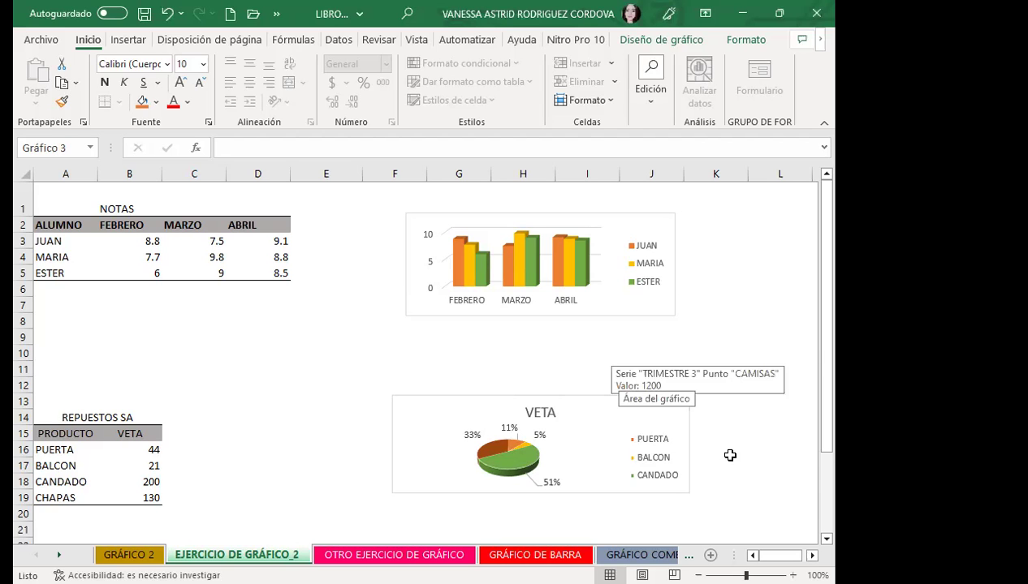
pyautogui.scroll(-2, 727, 447)
pyautogui.scroll(2, 720, 438)
pyautogui.scroll(-1, 694, 458)
pyautogui.scroll(-3, 661, 477)
pyautogui.scroll(-2, 341, 430)
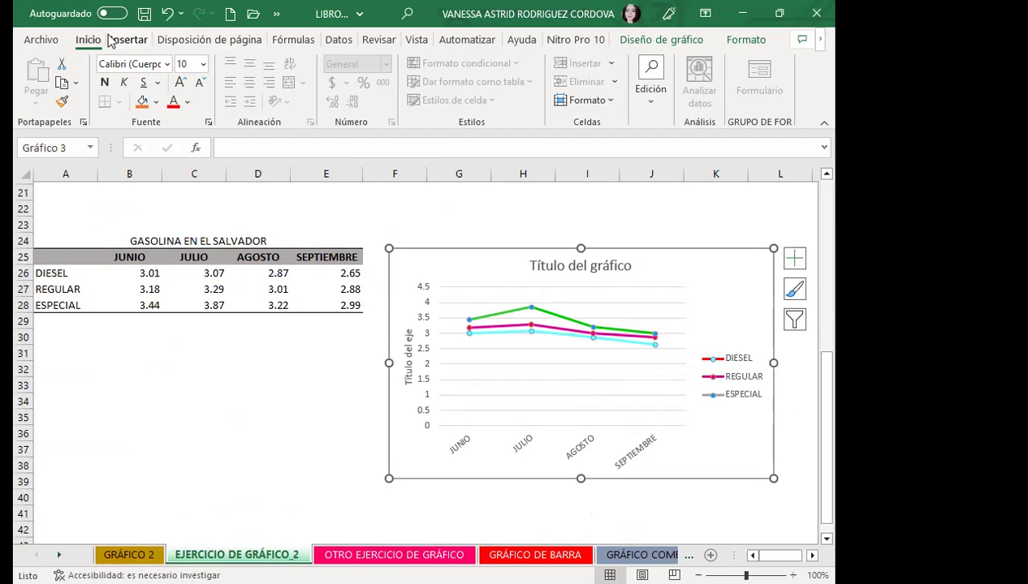
pyautogui.click(134, 40)
pyautogui.click(300, 83)
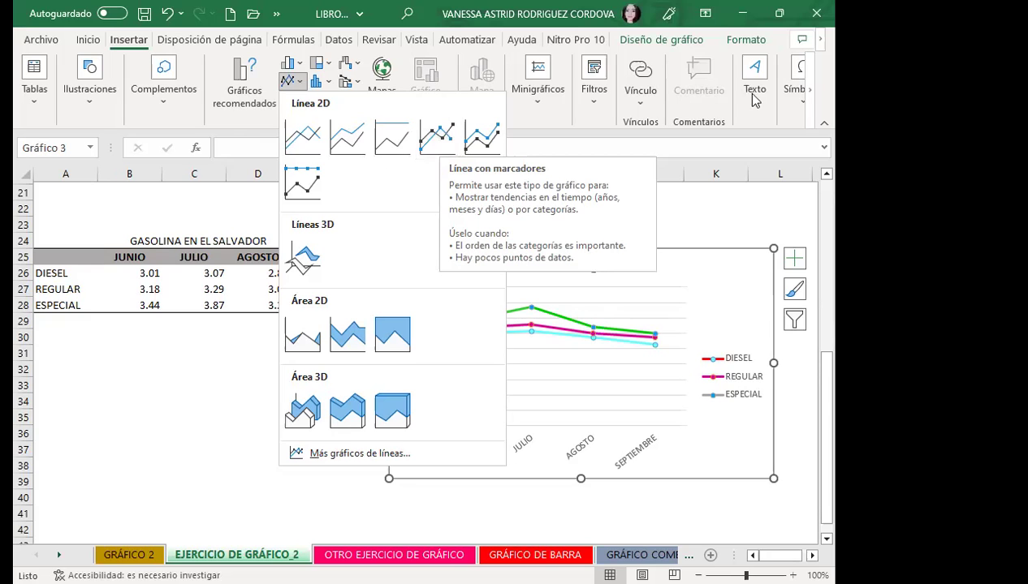
pyautogui.click(438, 140)
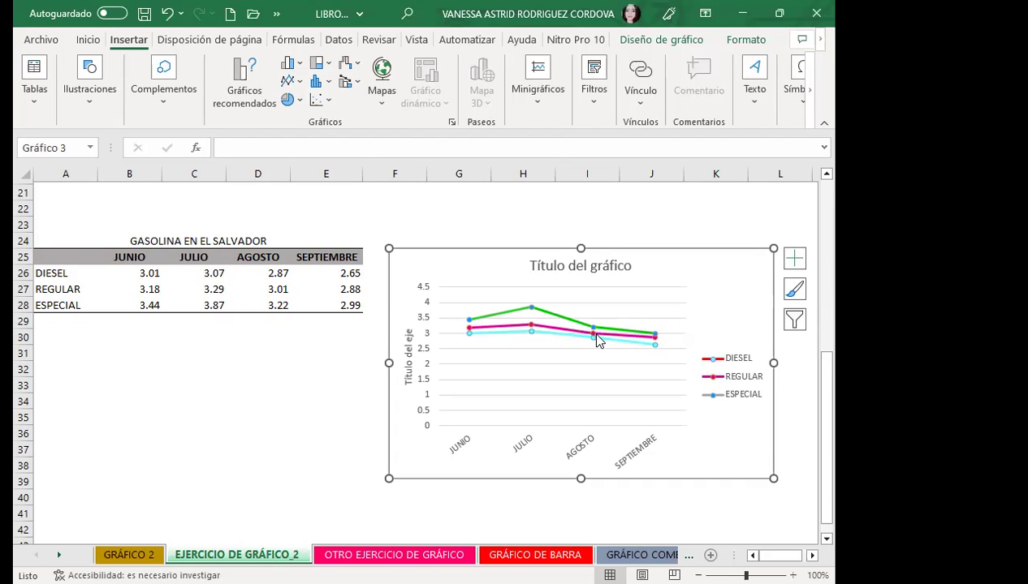
pyautogui.moveTo(594, 327)
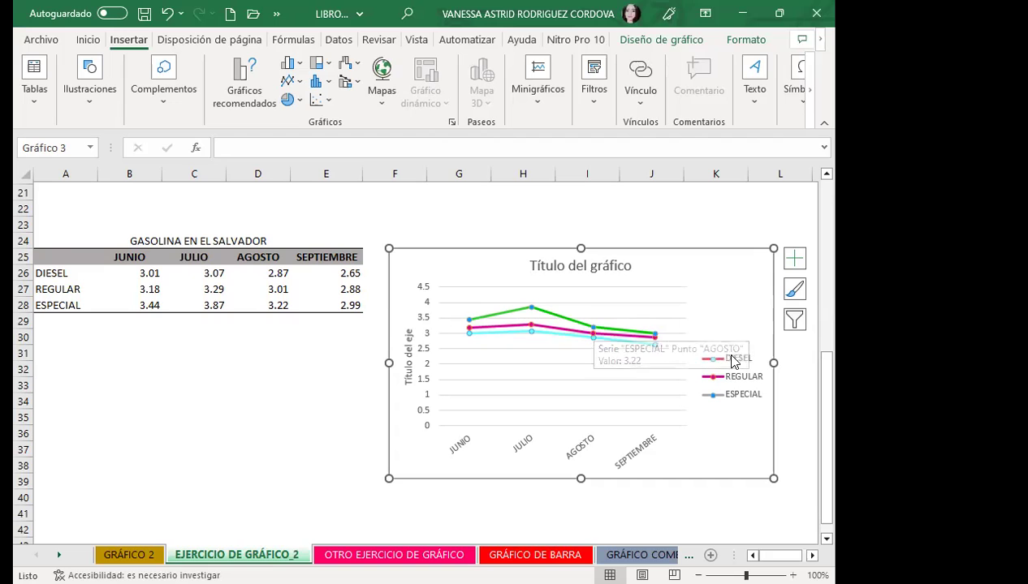
pyautogui.click(718, 360)
# Step: Open Format Chart Area for the gasoline chart and glance at its Size settings
pyautogui.click(730, 326)
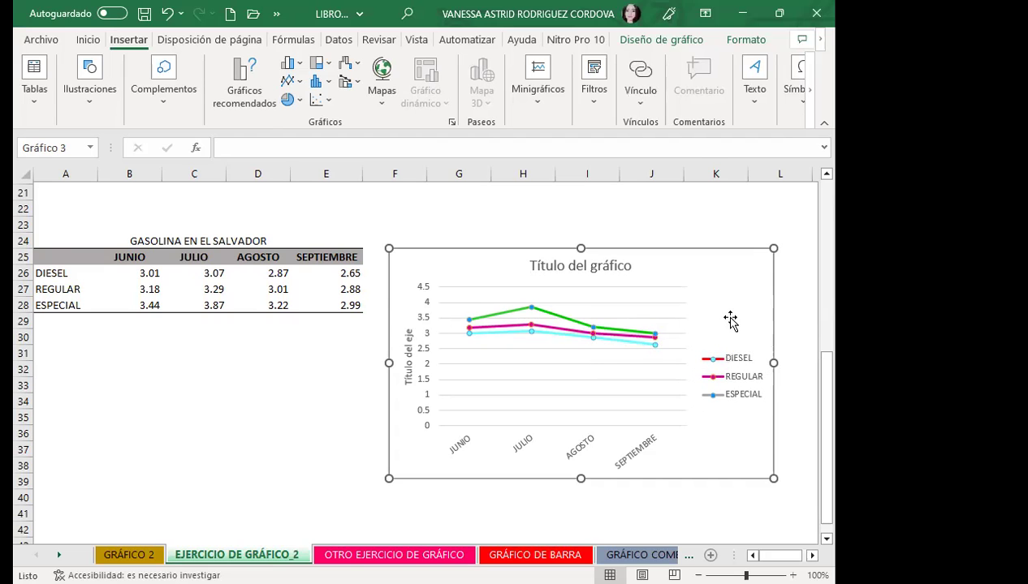
pyautogui.doubleClick(730, 323)
pyautogui.click(700, 243)
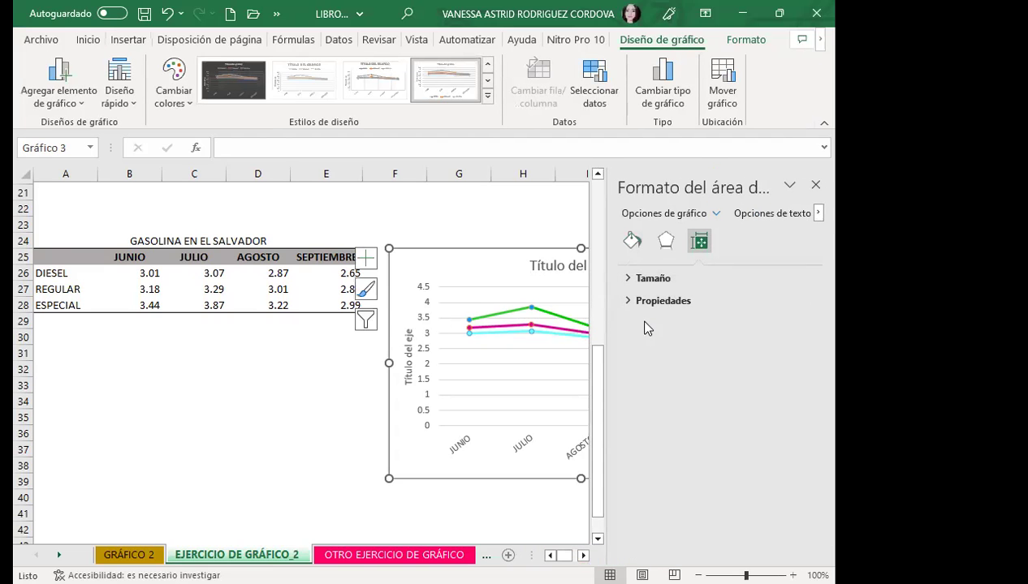
pyautogui.click(628, 280)
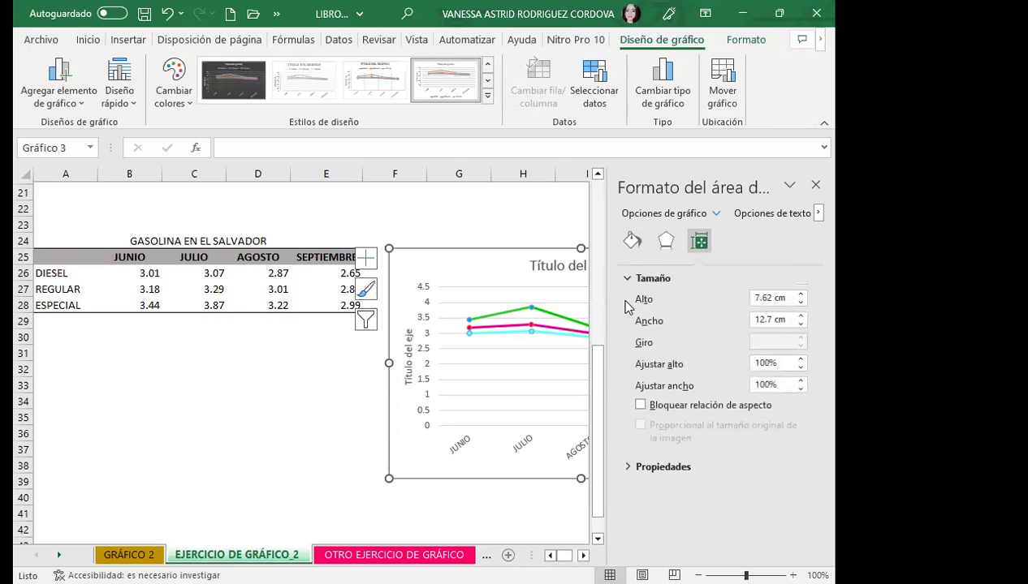
pyautogui.click(629, 278)
# Step: Browse the chart area's Effects settings: soft edges, glow and shadow, leaving them unchanged
pyautogui.click(665, 239)
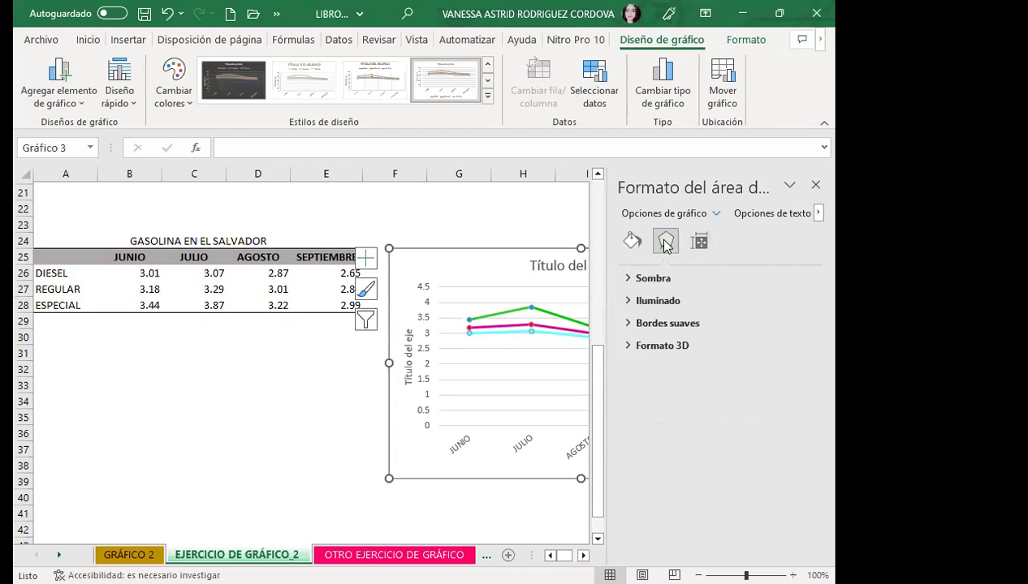
pyautogui.click(630, 323)
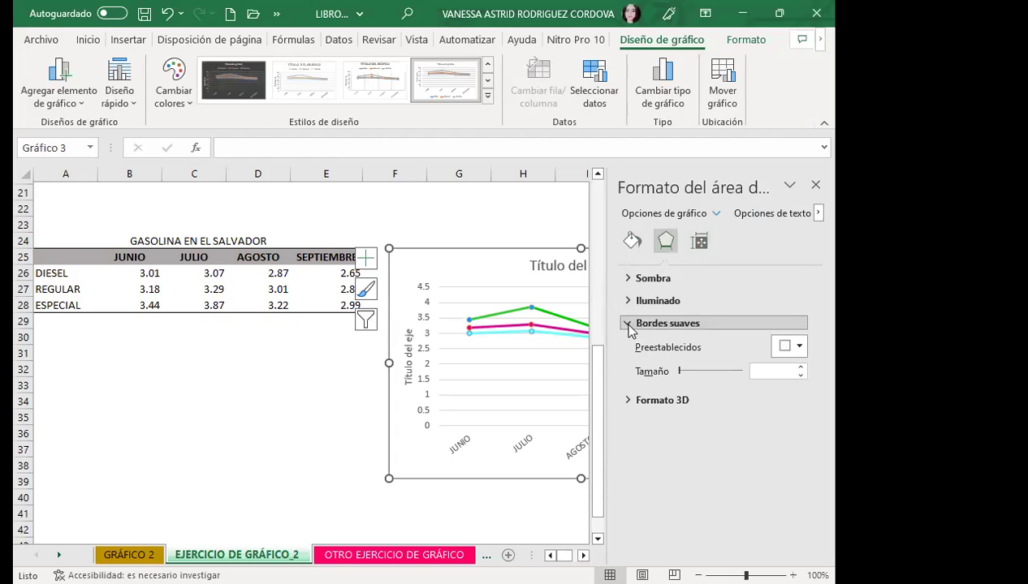
pyautogui.click(630, 302)
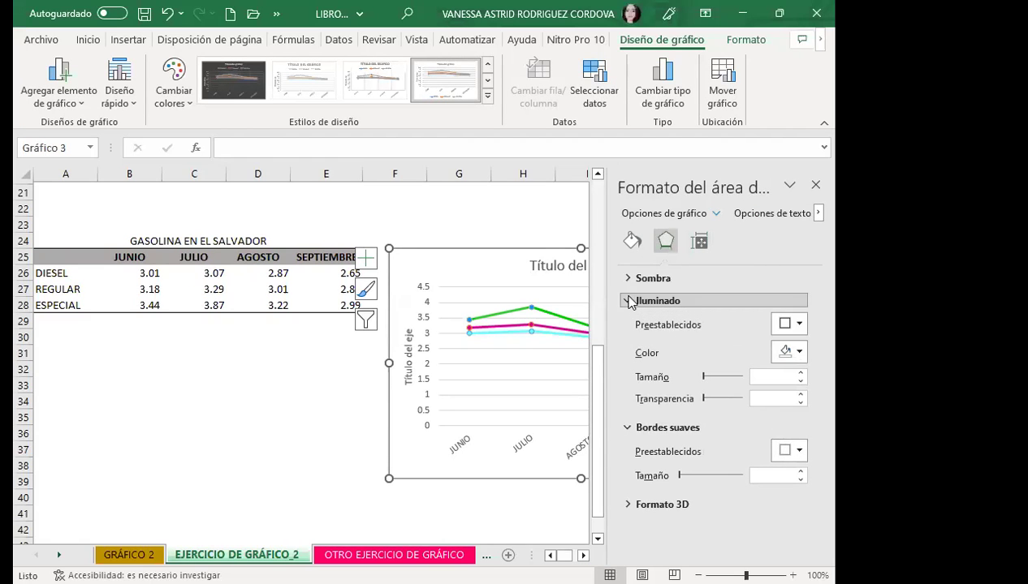
pyautogui.click(628, 279)
pyautogui.scroll(-2, 688, 457)
pyautogui.scroll(-2, 692, 475)
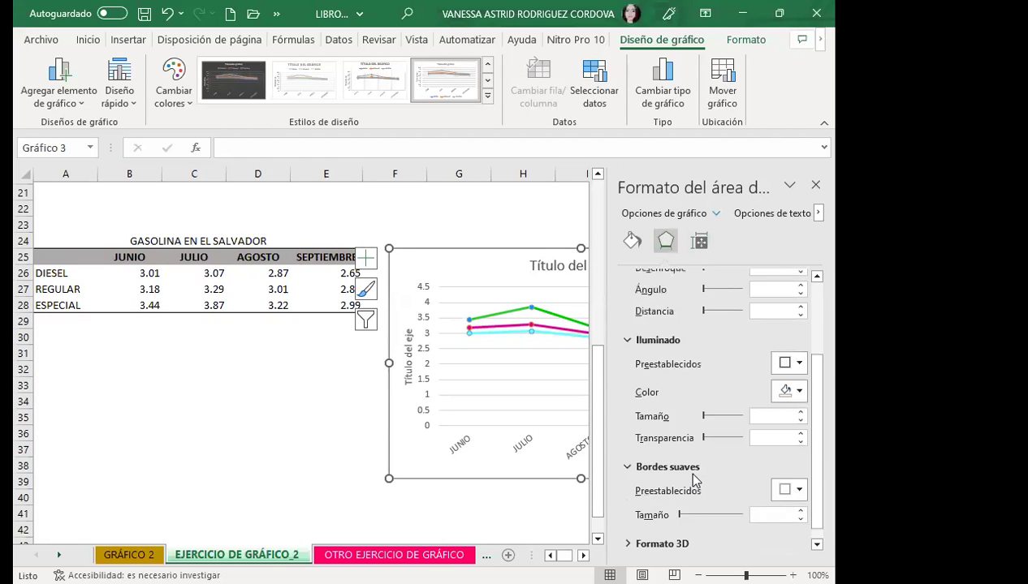
pyautogui.scroll(1, 690, 475)
pyautogui.scroll(1, 689, 475)
pyautogui.scroll(-2, 686, 475)
# Step: Review the chart's Properties and height/width under Size & Properties
pyautogui.click(698, 241)
pyautogui.click(629, 301)
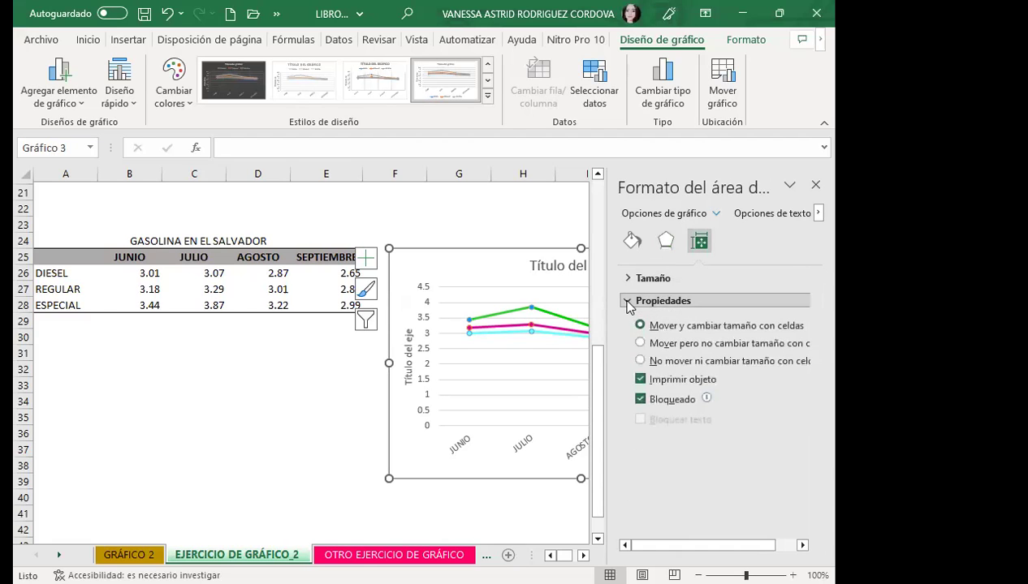
pyautogui.click(628, 278)
pyautogui.scroll(-2, 738, 472)
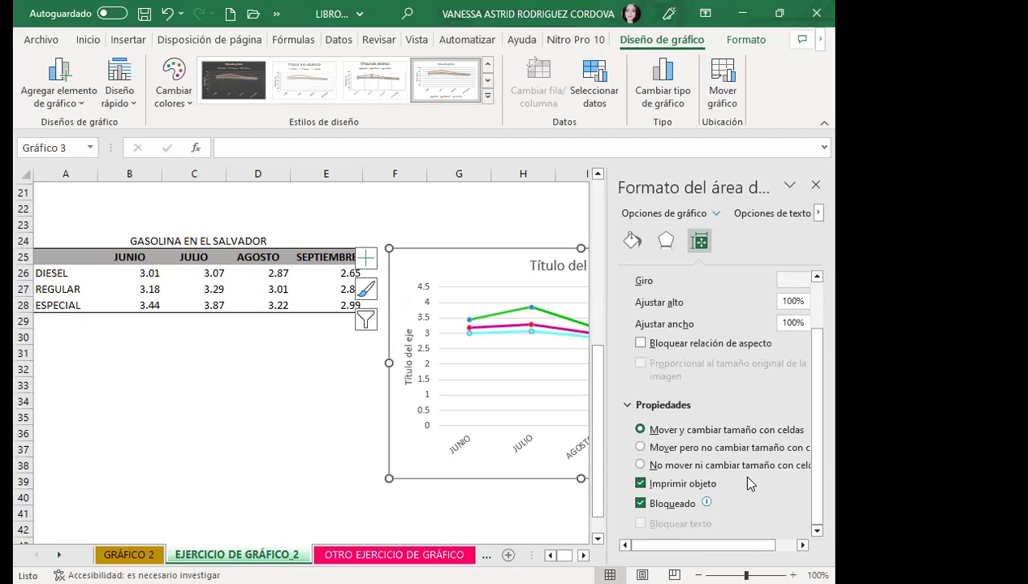
pyautogui.scroll(2, 731, 438)
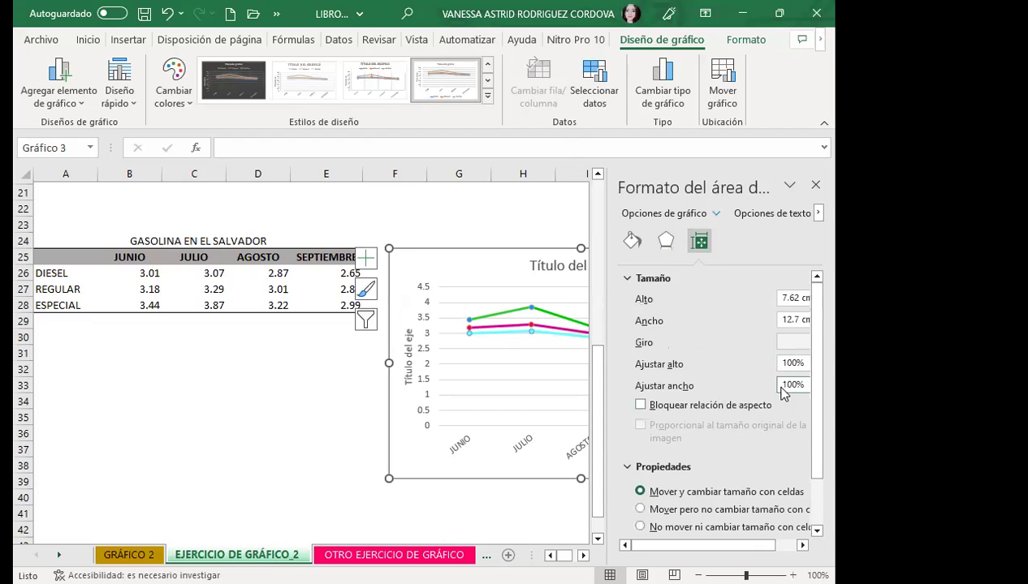
# Step: Expand the Border section under Fill & Line for the chart area
pyautogui.click(632, 241)
pyautogui.click(631, 300)
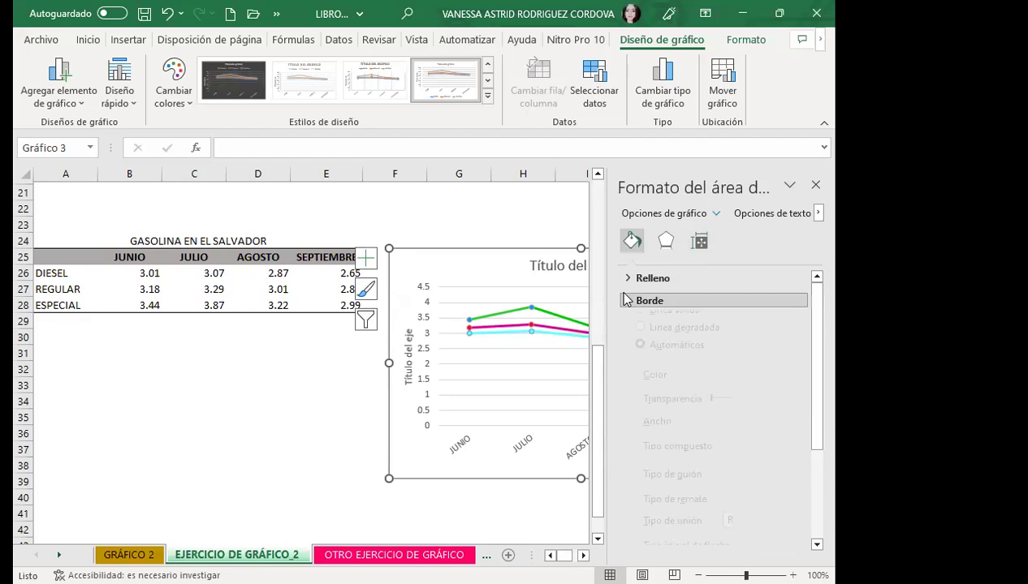
pyautogui.click(632, 278)
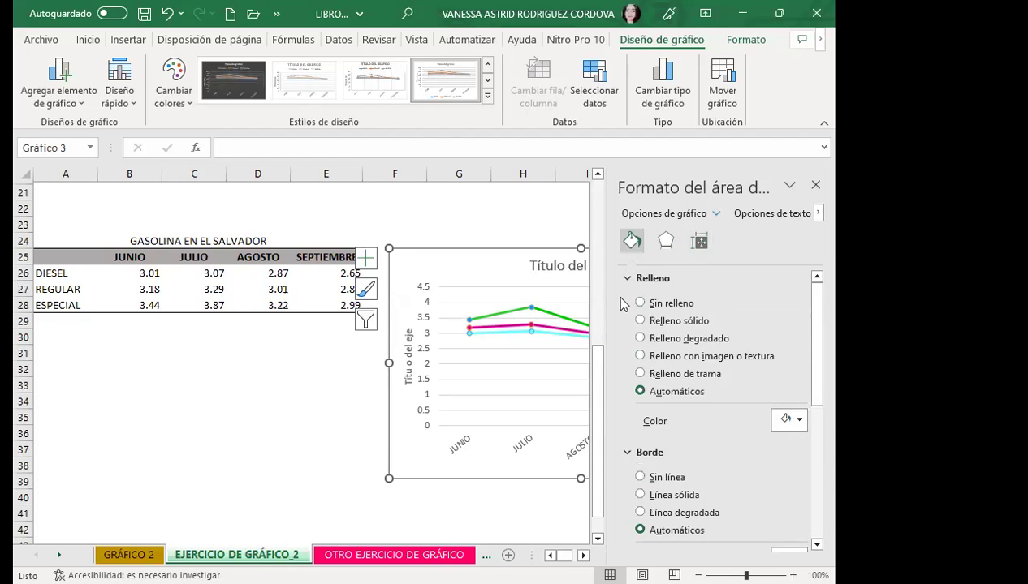
pyautogui.click(631, 279)
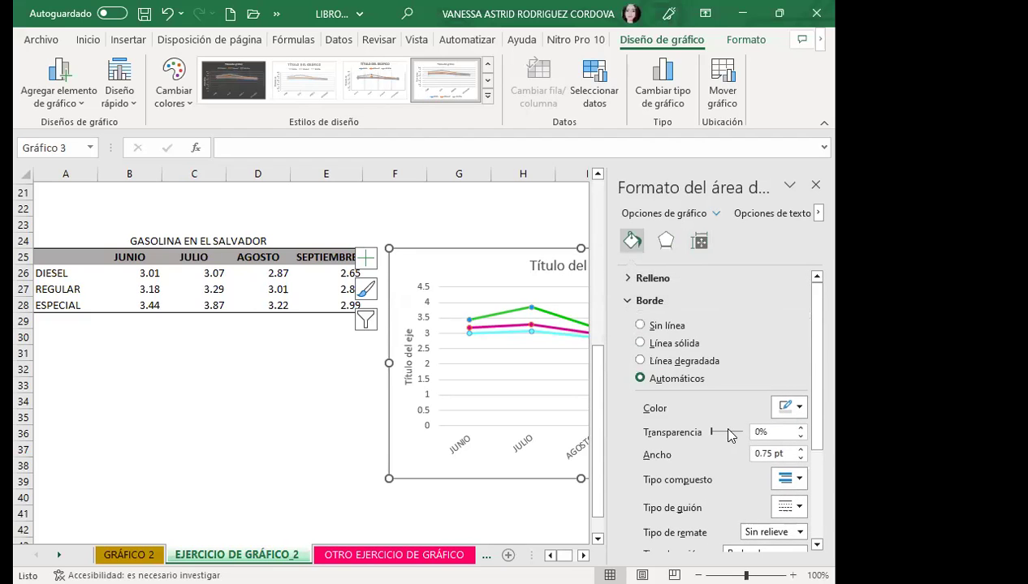
pyautogui.click(817, 496)
pyautogui.click(817, 499)
pyautogui.scroll(2, 817, 499)
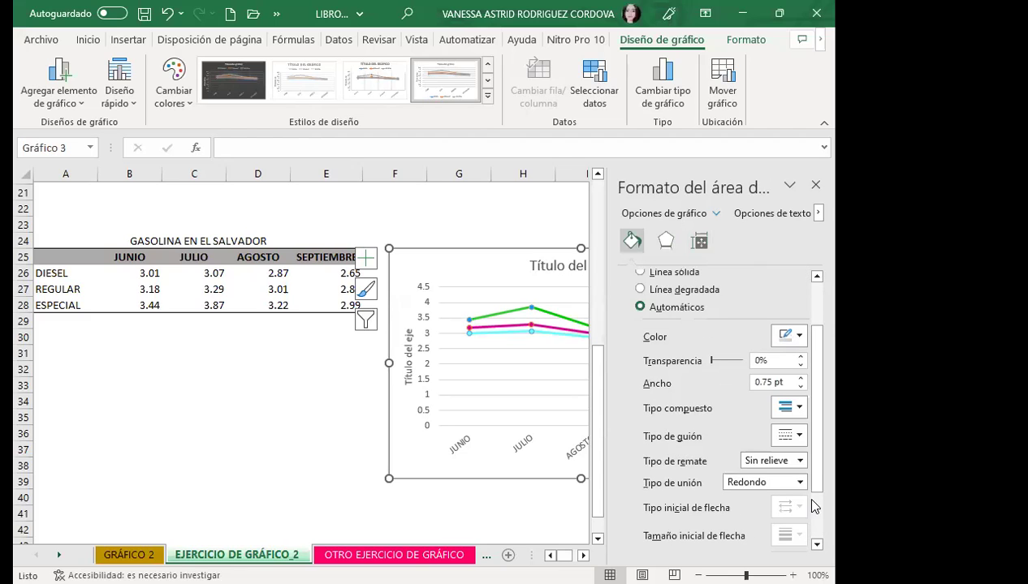
# Step: Inspect the Dash, Compound, Join and Cap type lists without changing the border
pyautogui.click(800, 436)
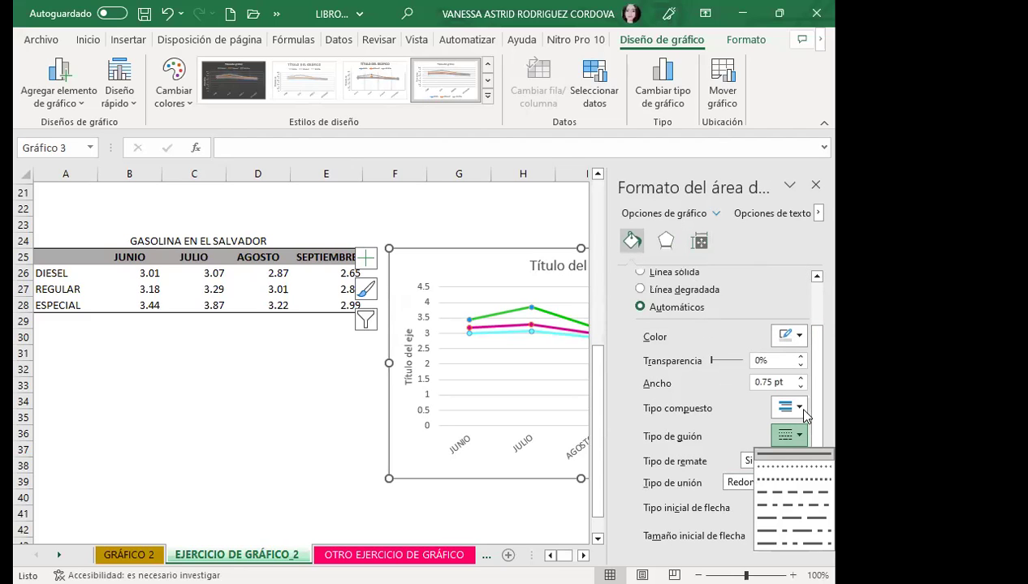
pyautogui.click(803, 410)
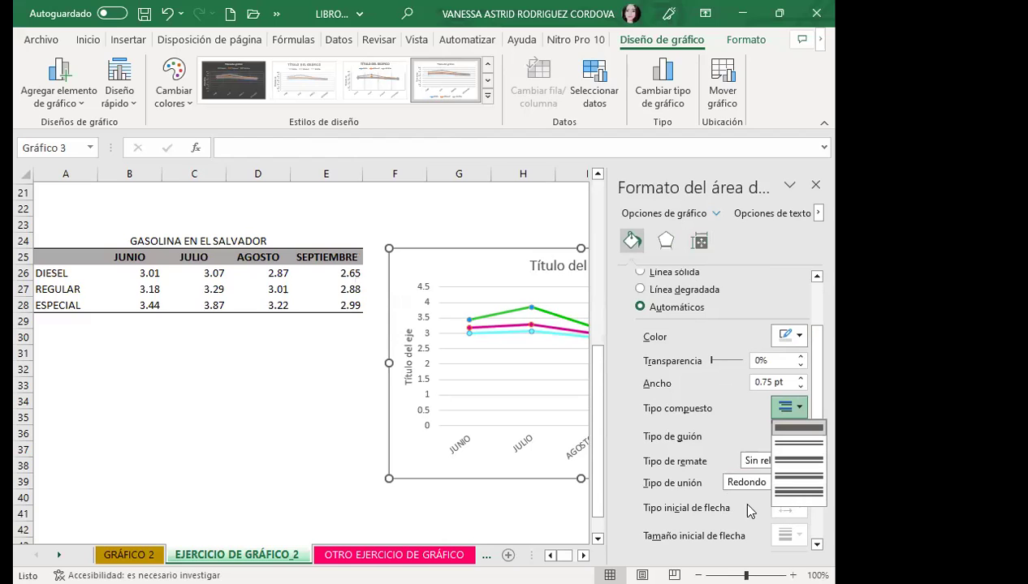
pyautogui.click(802, 497)
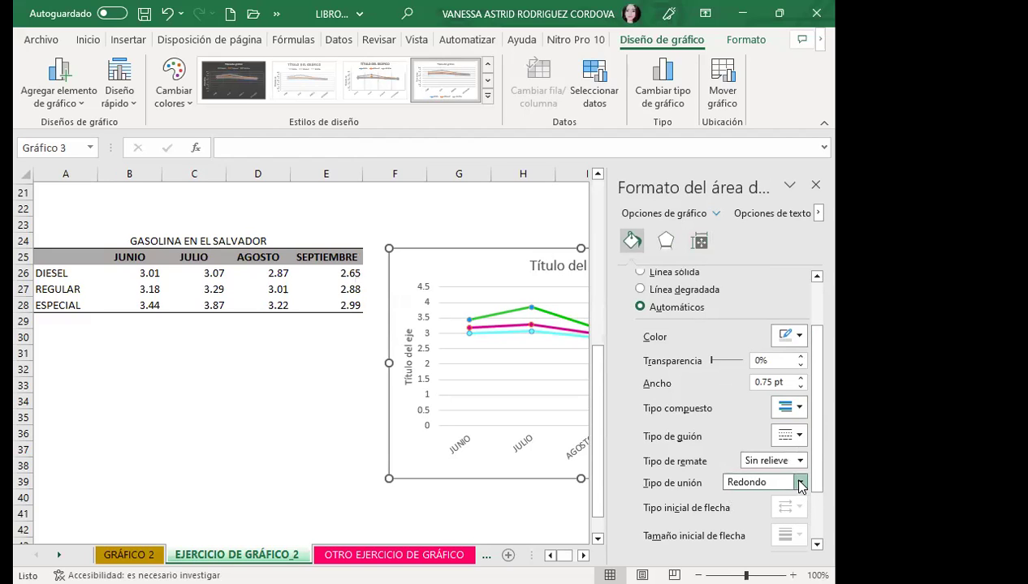
pyautogui.click(801, 483)
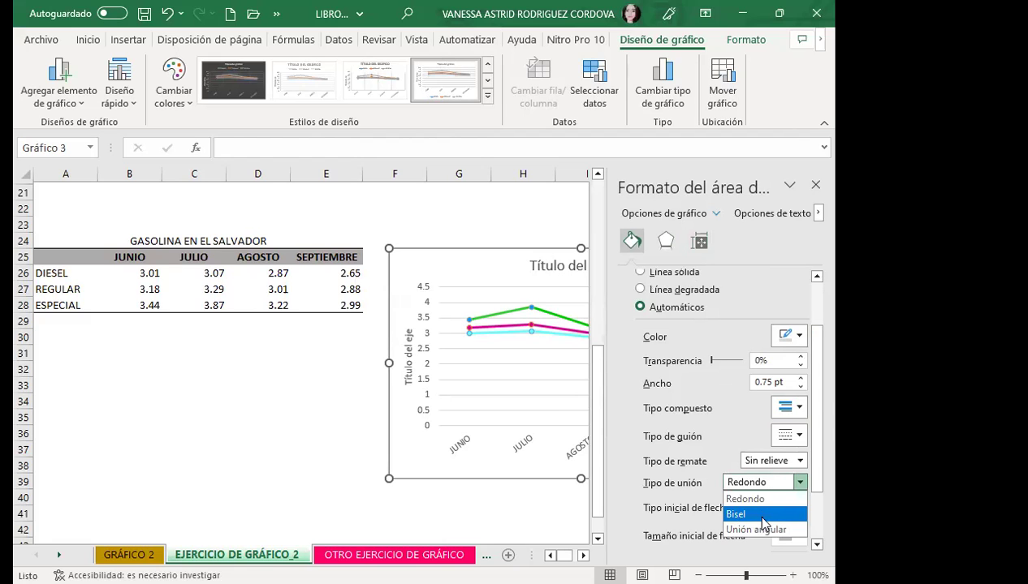
pyautogui.click(800, 461)
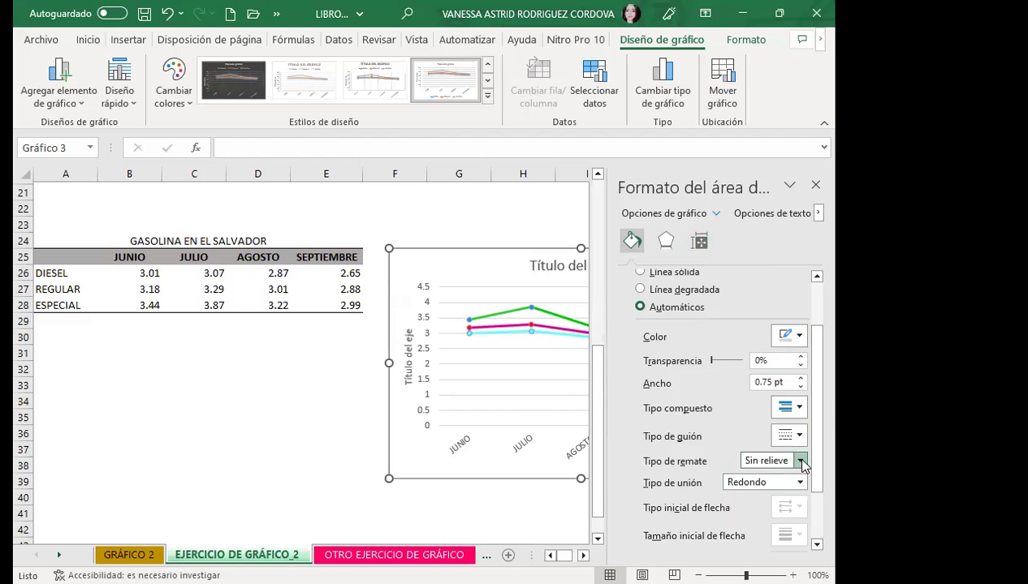
pyautogui.click(800, 461)
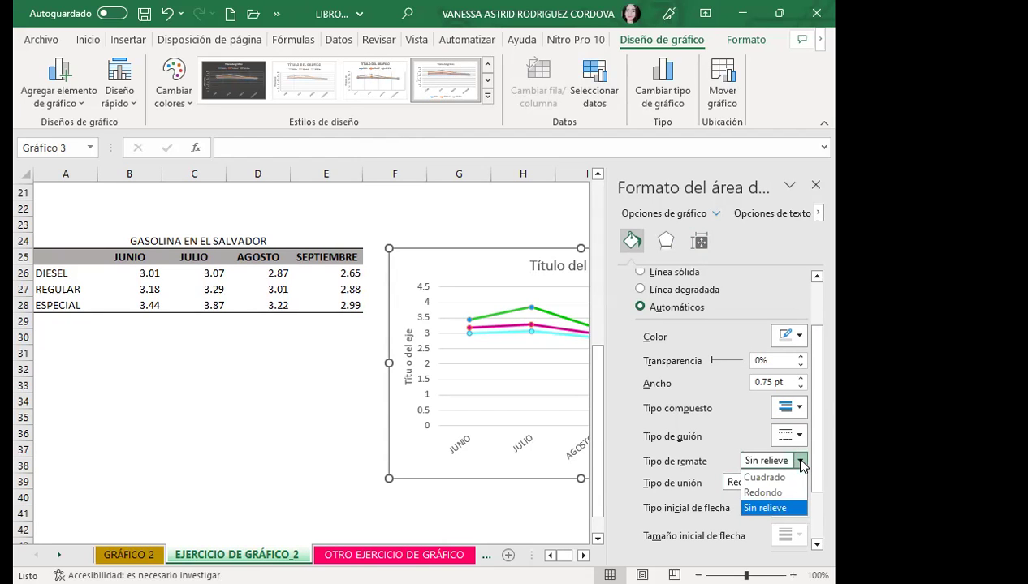
pyautogui.click(800, 461)
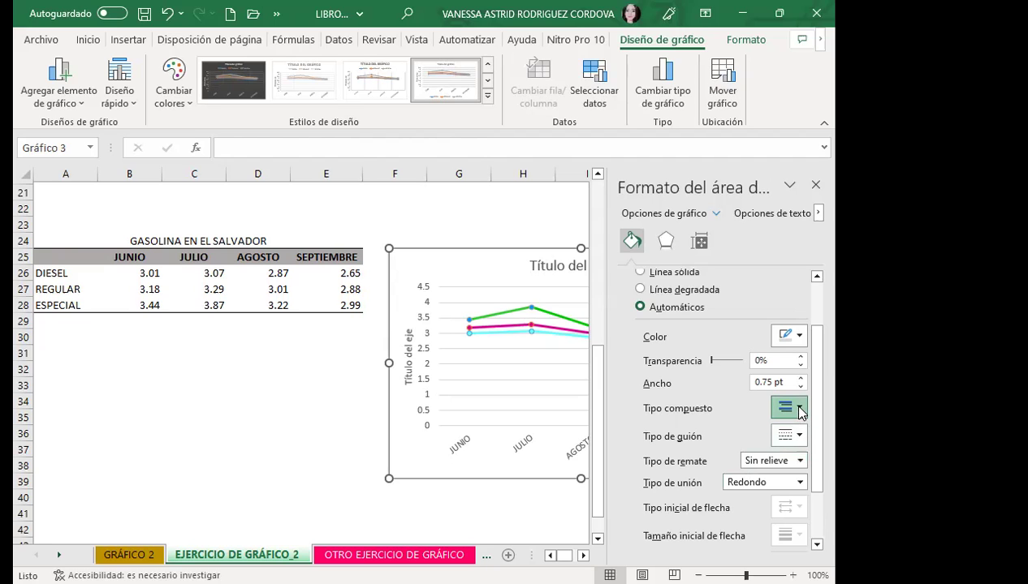
pyautogui.click(800, 409)
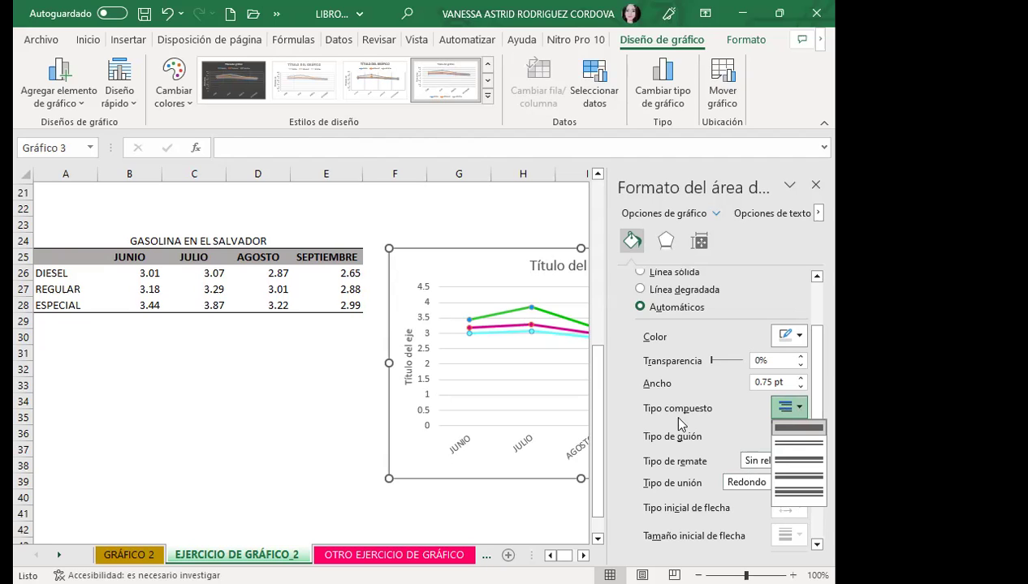
pyautogui.press('Escape')
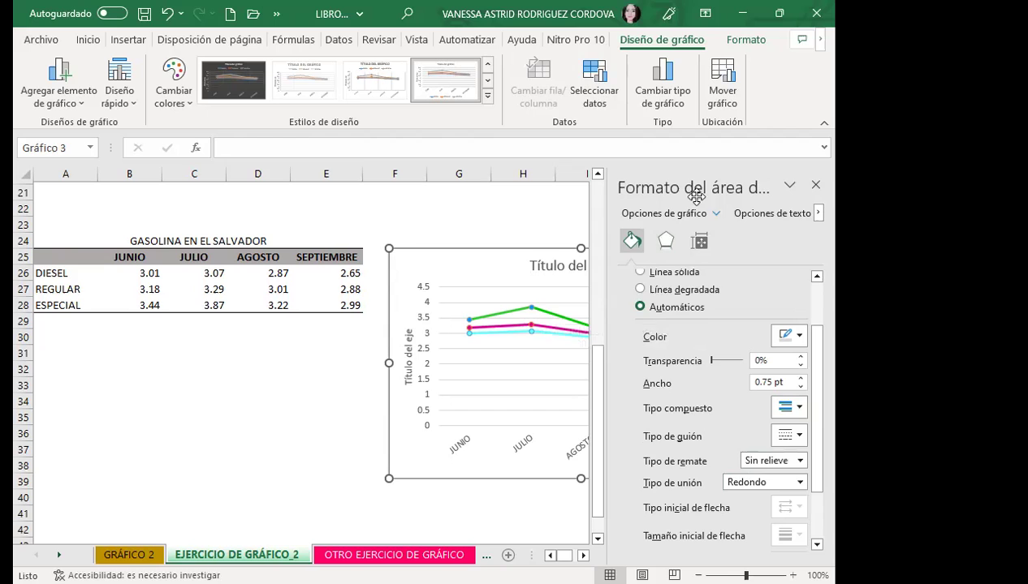
# Step: Close the Format Chart Area pane and enlarge the month axis labels to 11 pt
pyautogui.click(815, 185)
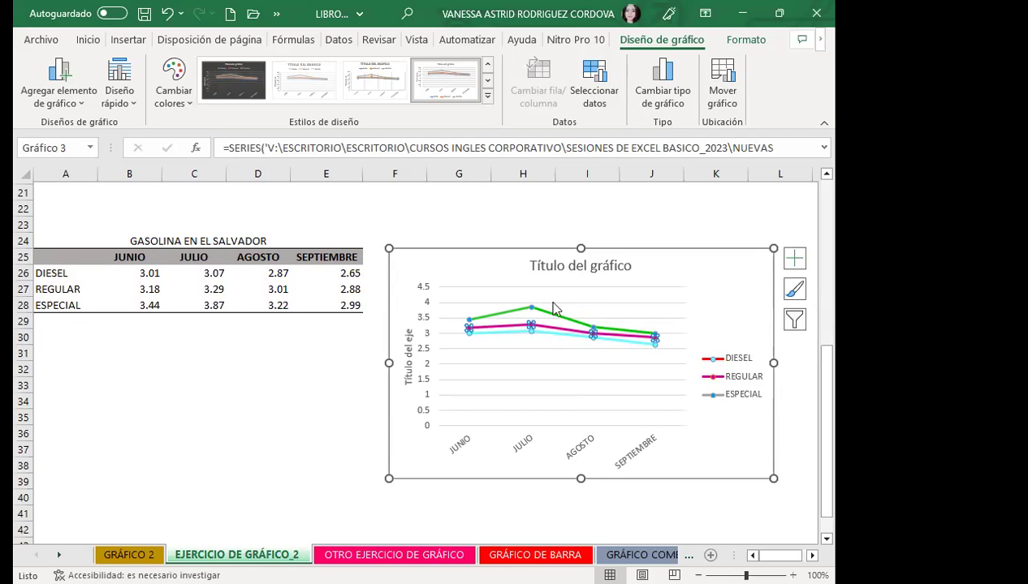
pyautogui.click(591, 459)
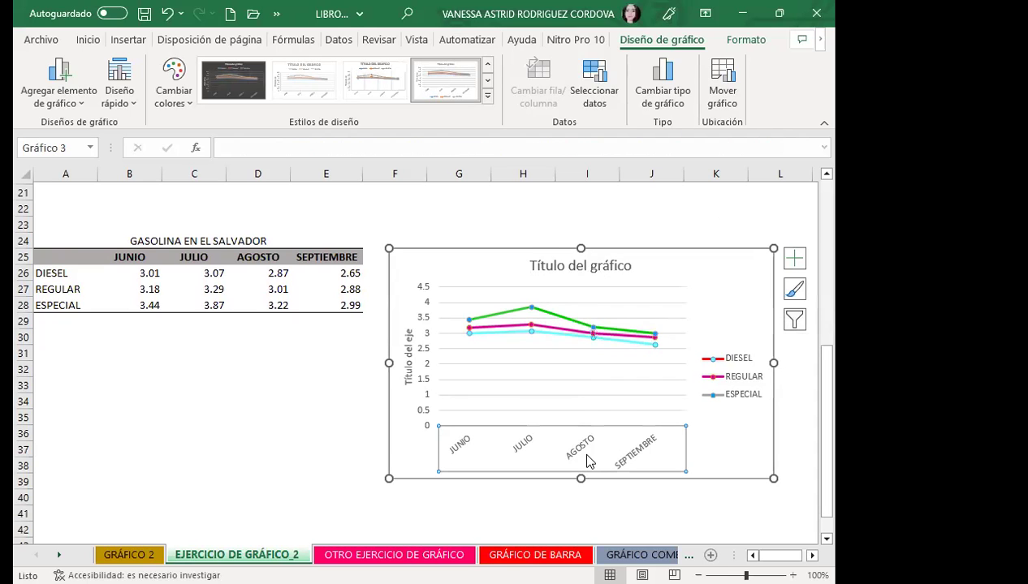
pyautogui.click(87, 40)
pyautogui.click(181, 83)
pyautogui.click(181, 83)
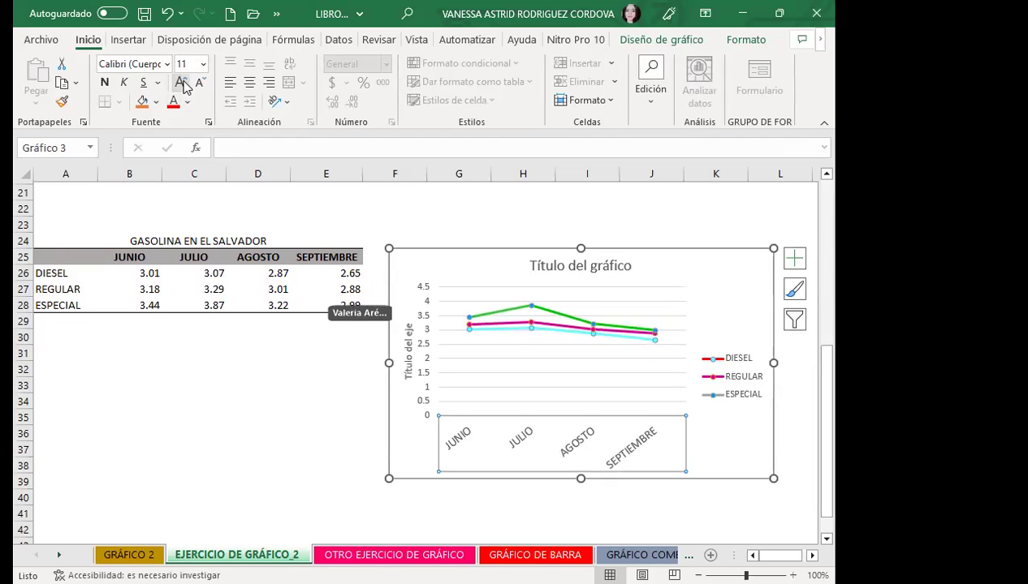
pyautogui.click(182, 84)
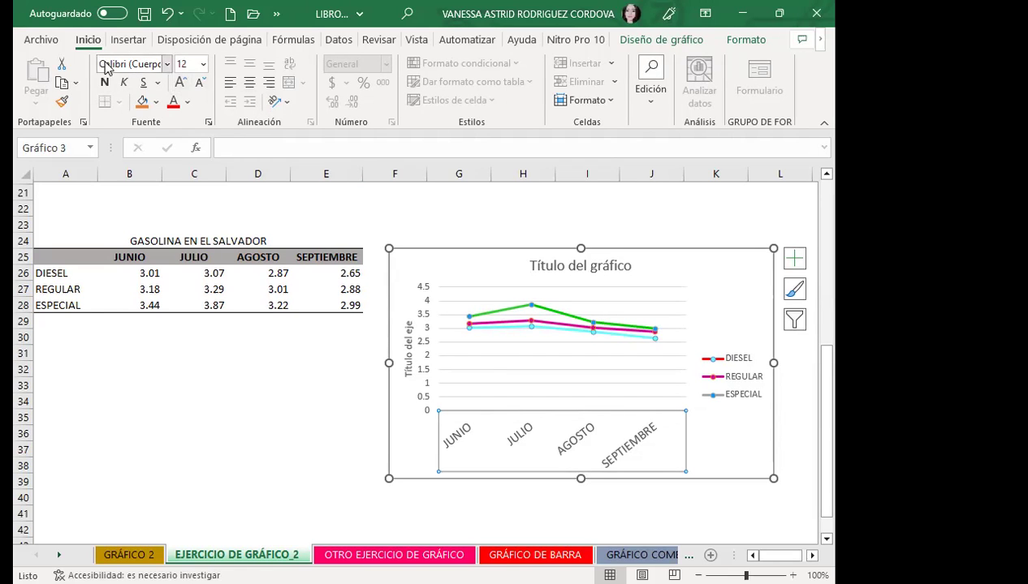
pyautogui.click(201, 84)
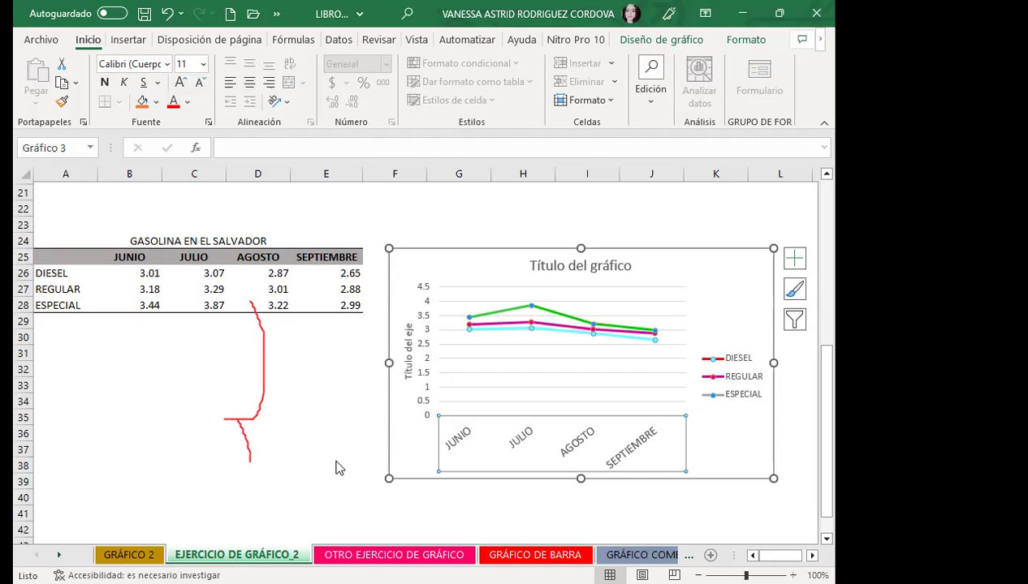
pyautogui.press('Escape')
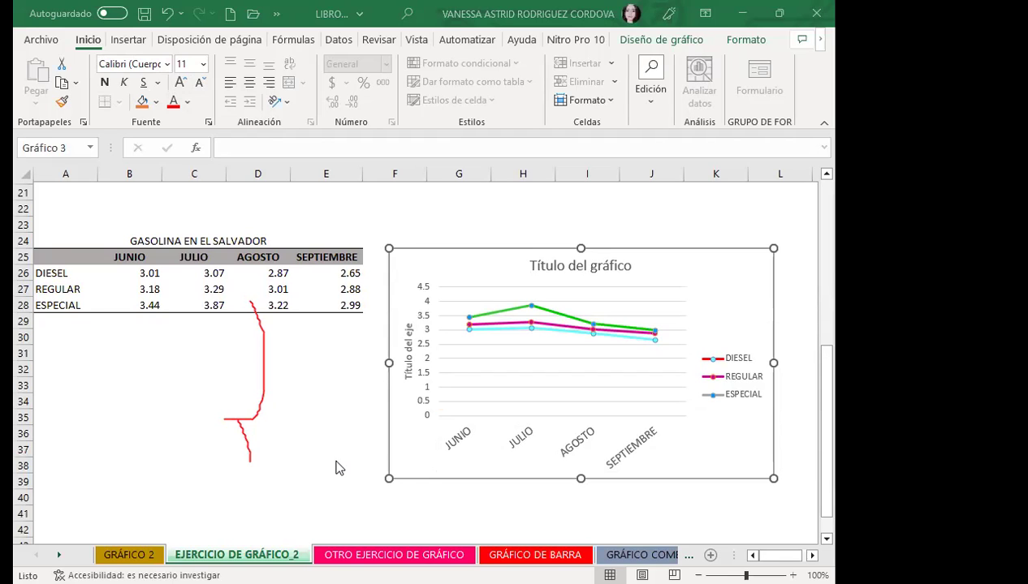
# Step: Switch to the OTRO EJERCICIO DE GRÁFICO sheet and scroll to the PRODUCCIÓN Santa Ana column chart
pyautogui.click(333, 403)
pyautogui.scroll(2, 306, 395)
pyautogui.scroll(3, 317, 373)
pyautogui.scroll(1, 323, 349)
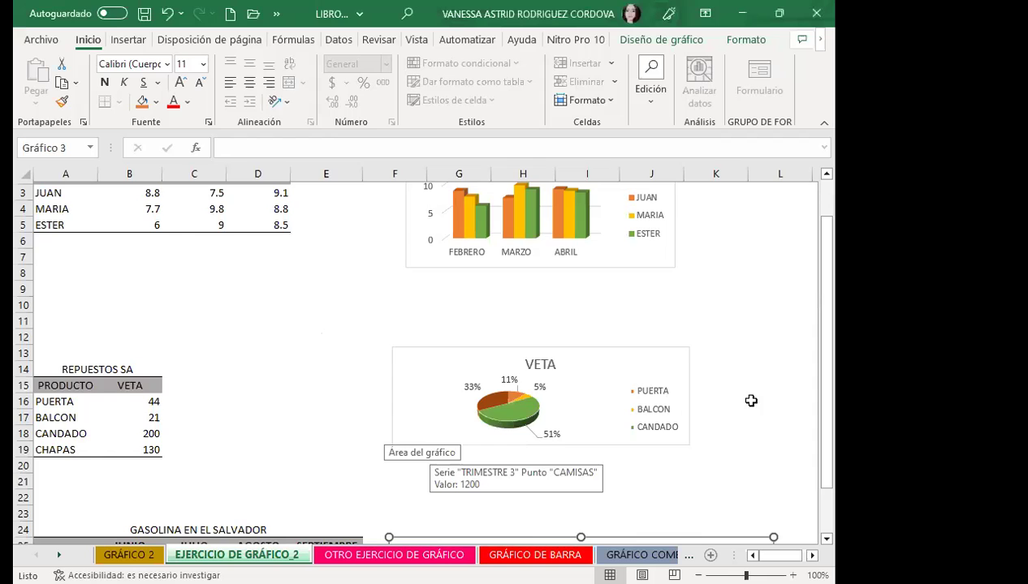
pyautogui.scroll(1, 759, 367)
pyautogui.click(765, 339)
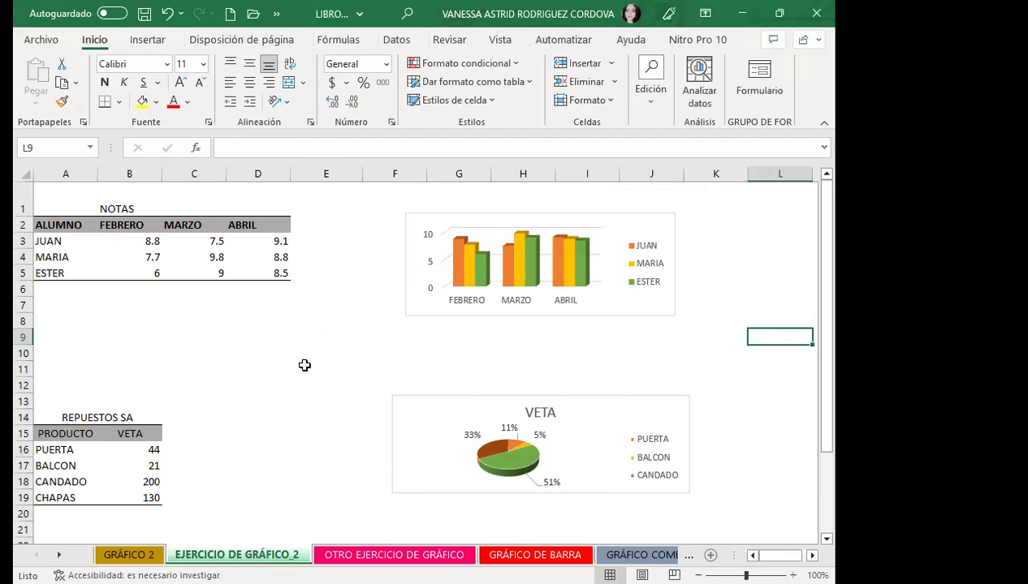
pyautogui.scroll(-3, 307, 381)
pyautogui.scroll(-2, 313, 400)
pyautogui.scroll(-2, 316, 418)
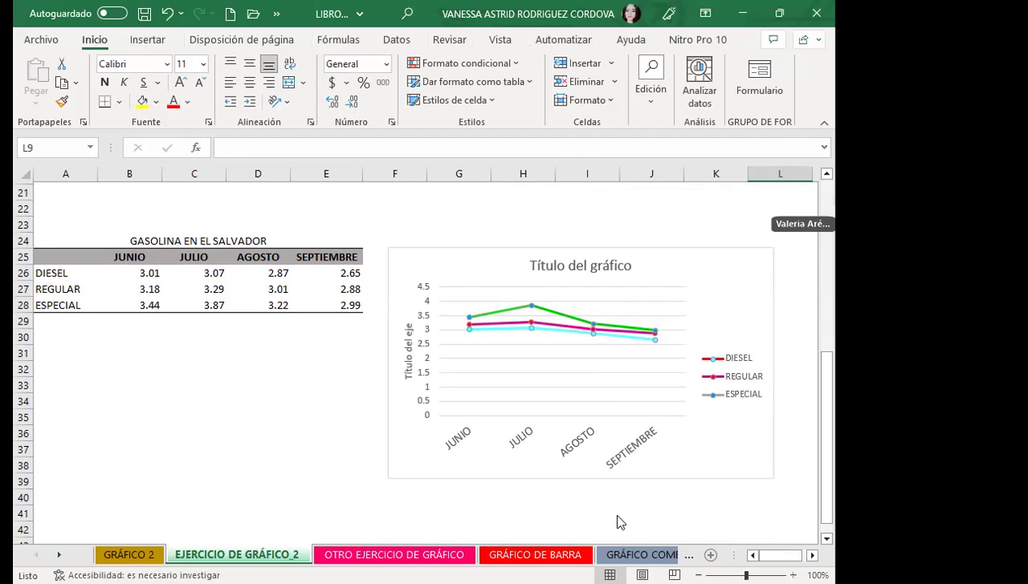
pyautogui.hotkey('ctrl', 'pagedown')
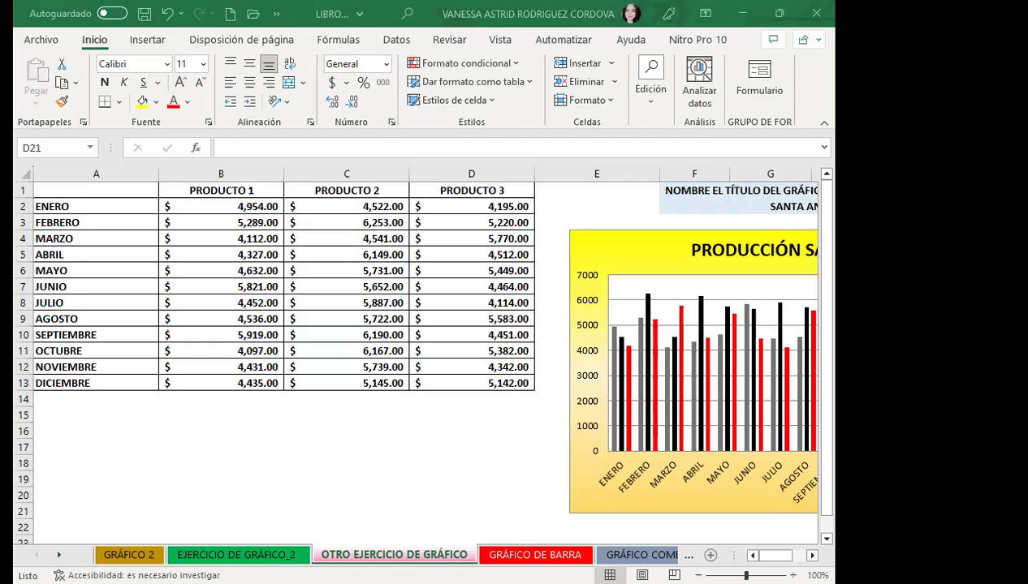
pyautogui.moveTo(767, 556); pyautogui.dragTo(787, 555)
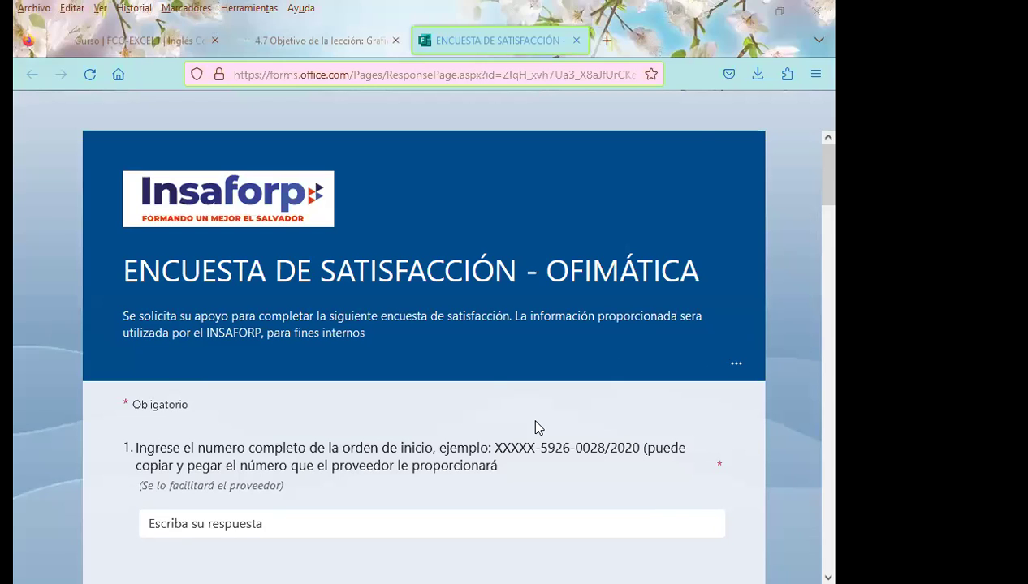
# Step: Scroll through survey questions 1–4: order number, full name, e-mail and mobile number
pyautogui.scroll(-3, 608, 404)
pyautogui.scroll(-2, 604, 399)
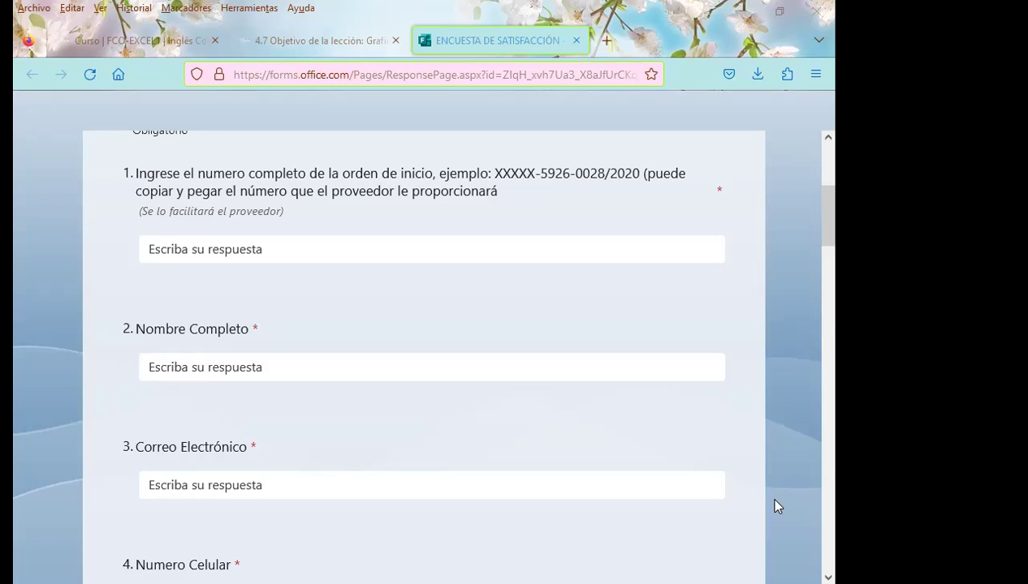
# Step: Paste the supplier's start-order number into the question 1 answer box
pyautogui.click(192, 257)
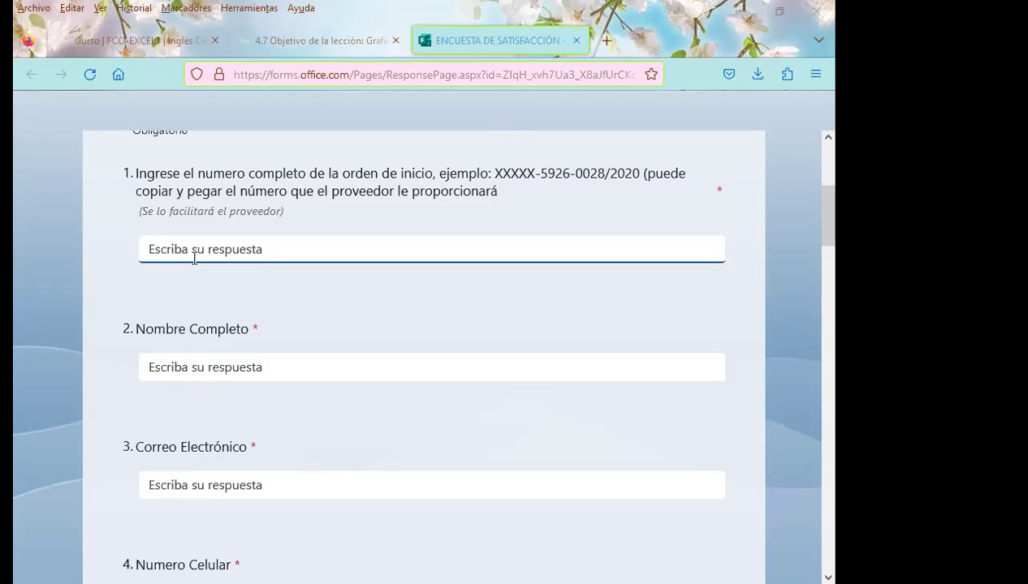
pyautogui.hotkey('ctrl', 'v')
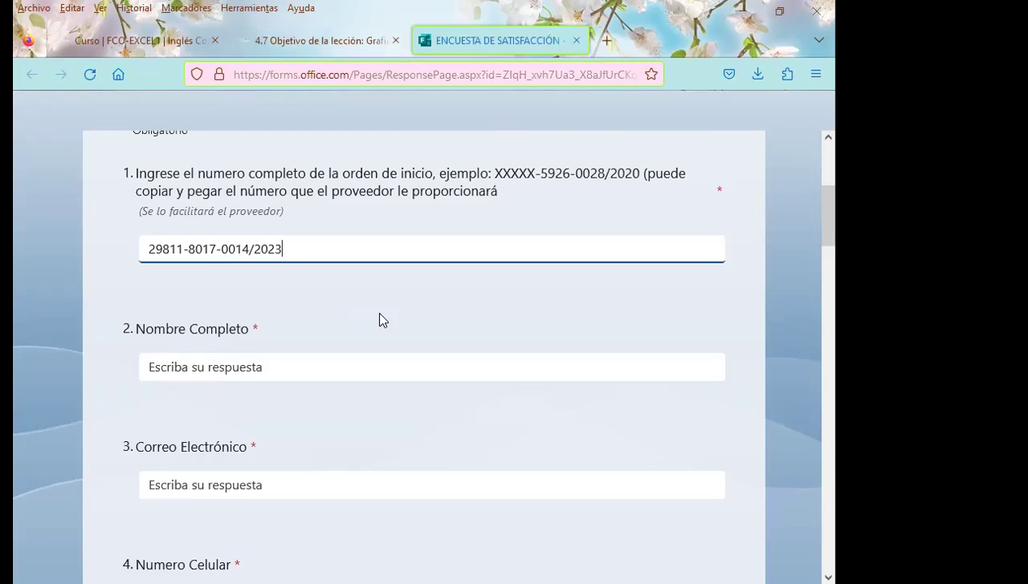
pyautogui.scroll(-1, 478, 366)
pyautogui.scroll(-2, 478, 367)
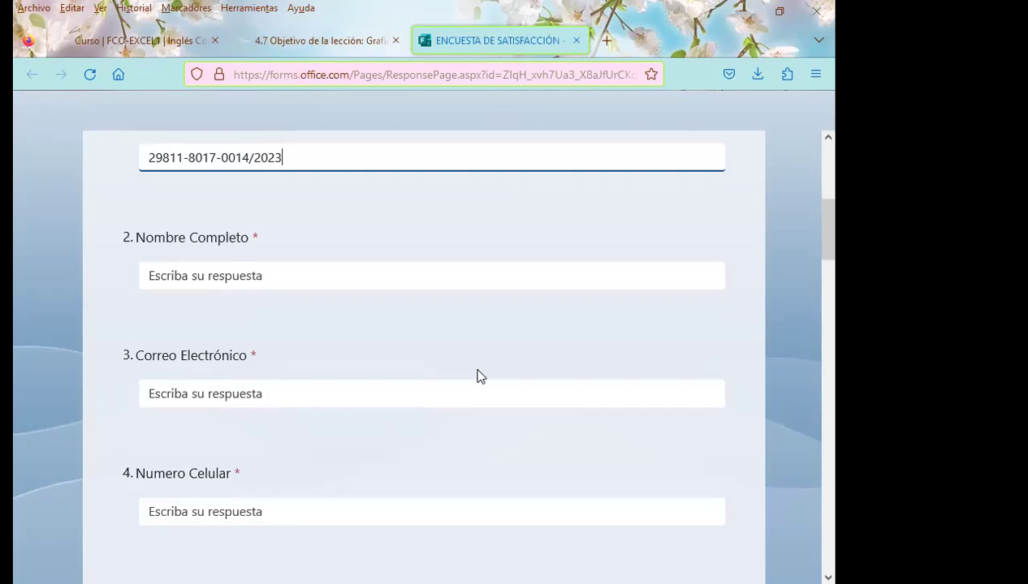
pyautogui.scroll(4, 480, 376)
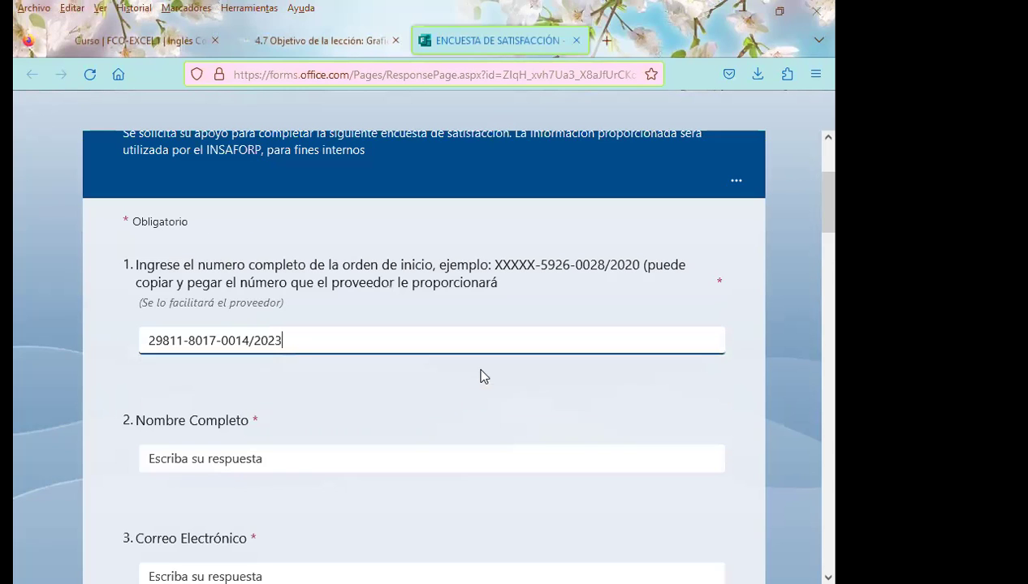
pyautogui.click(581, 405)
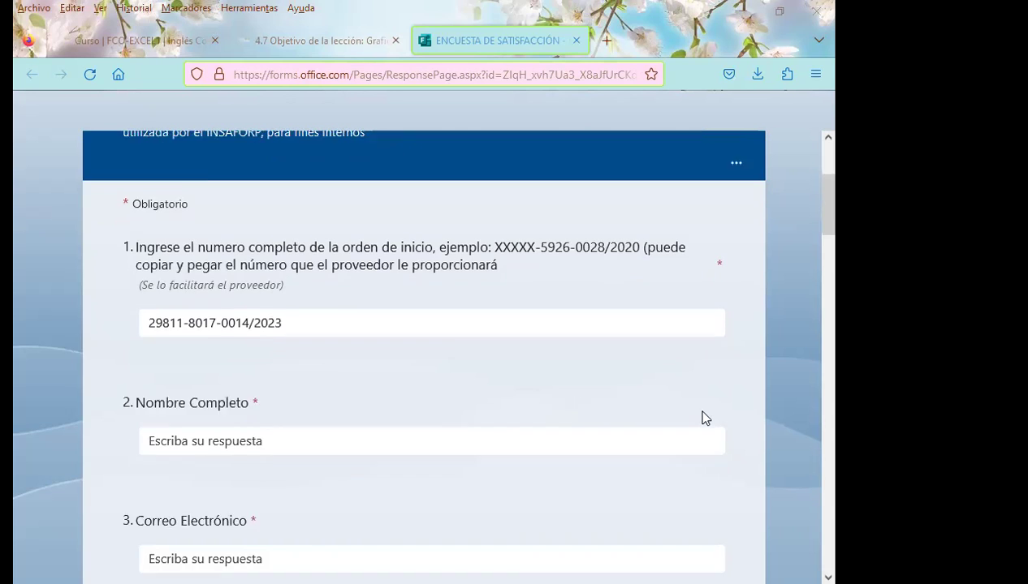
pyautogui.scroll(-3, 714, 420)
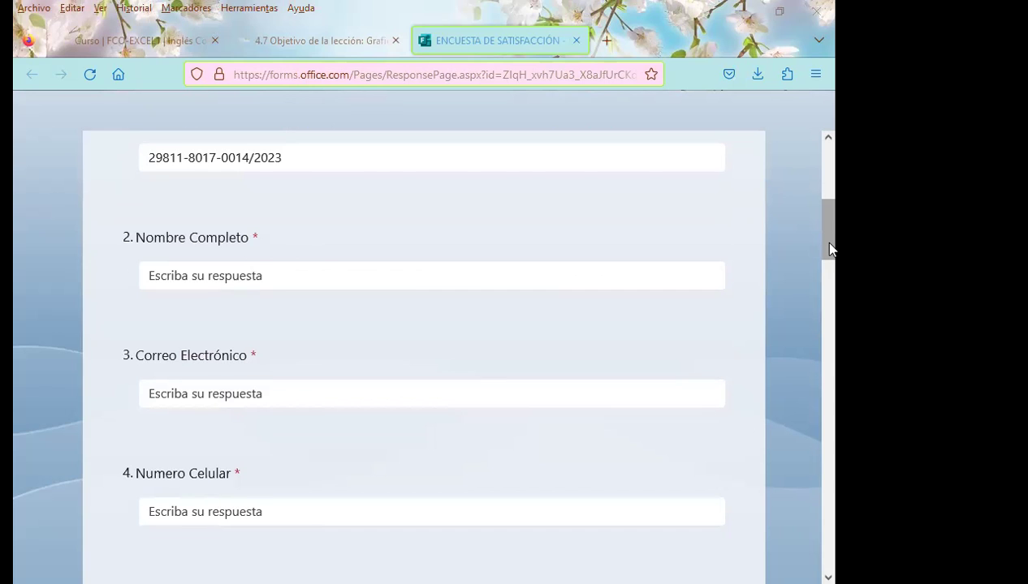
pyautogui.moveTo(829, 243); pyautogui.dragTo(827, 232)
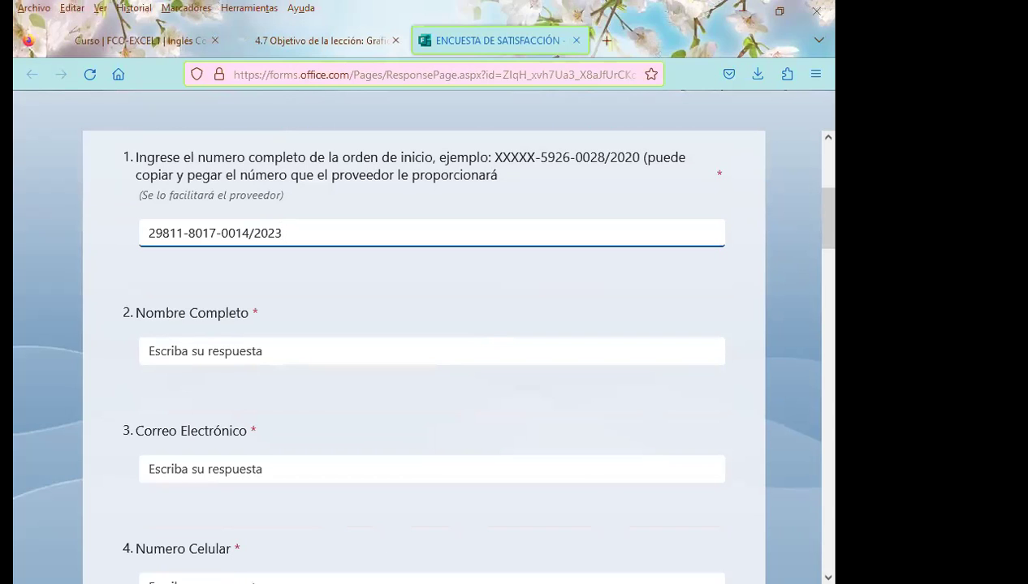
pyautogui.click(818, 398)
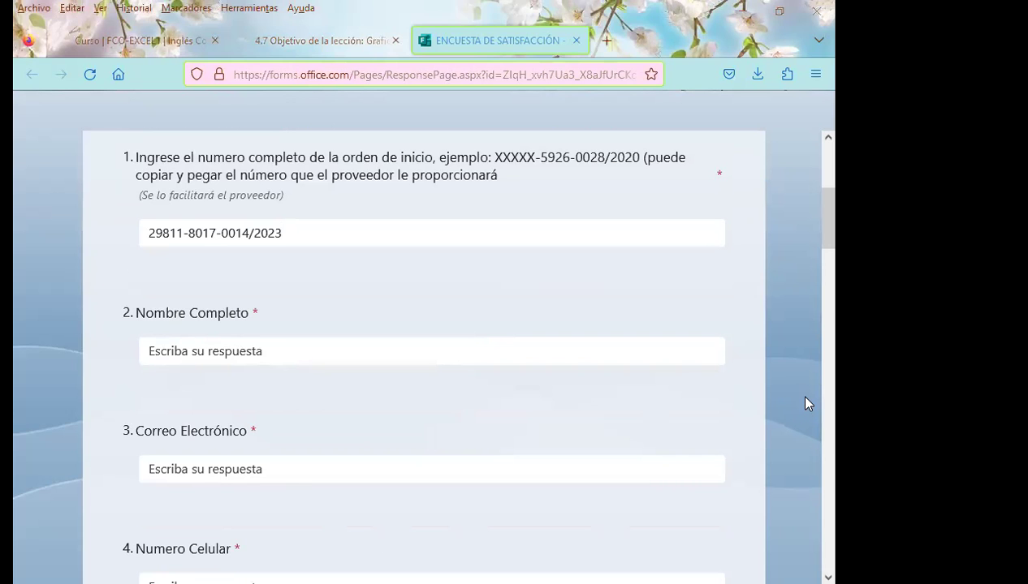
pyautogui.scroll(1, 801, 406)
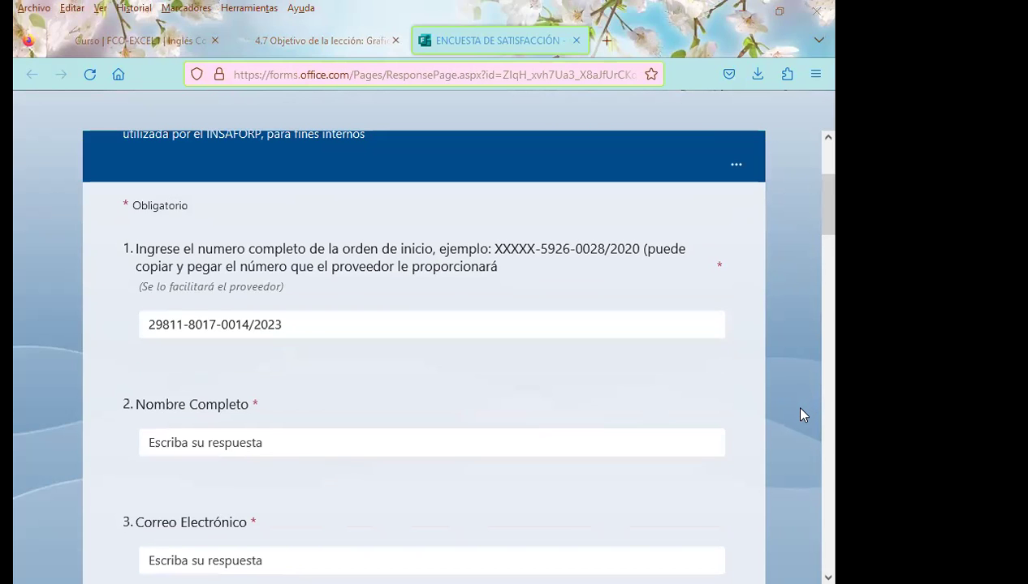
pyautogui.scroll(-1, 800, 407)
pyautogui.scroll(-2, 791, 434)
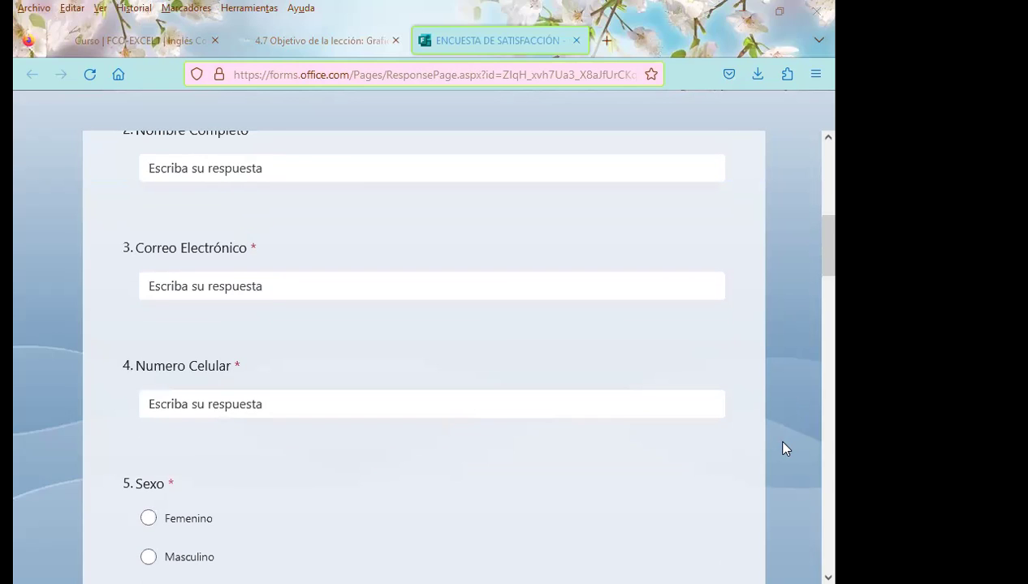
pyautogui.scroll(-2, 771, 458)
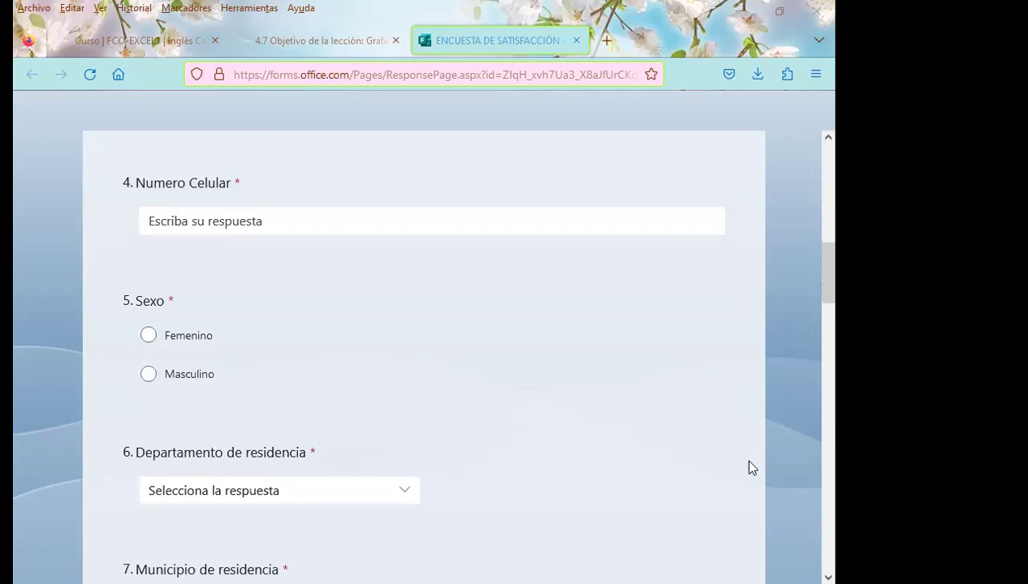
pyautogui.scroll(-2, 747, 468)
pyautogui.click(407, 317)
pyautogui.click(414, 317)
pyautogui.scroll(-1, 490, 337)
pyautogui.scroll(-2, 490, 337)
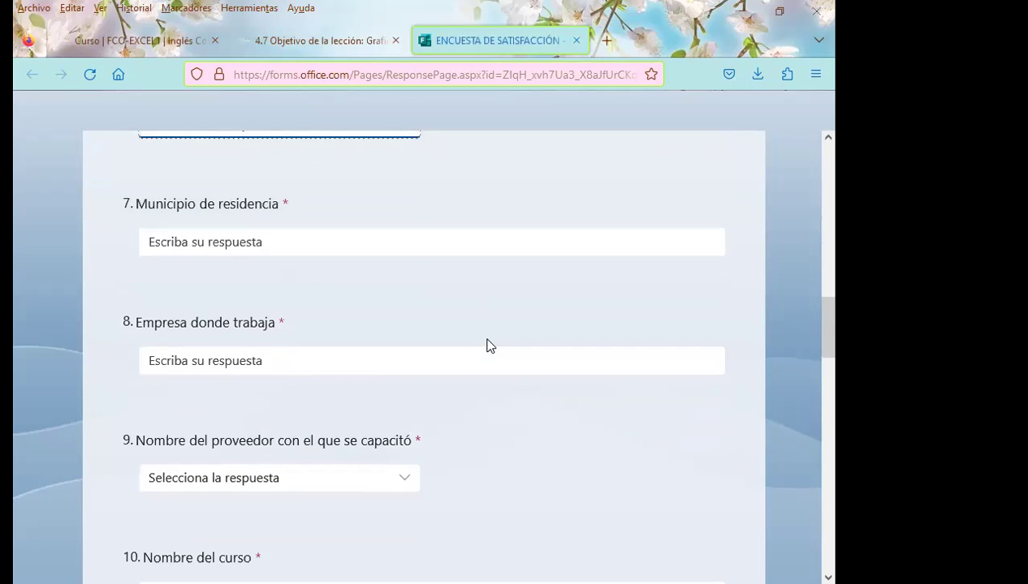
pyautogui.click(392, 360)
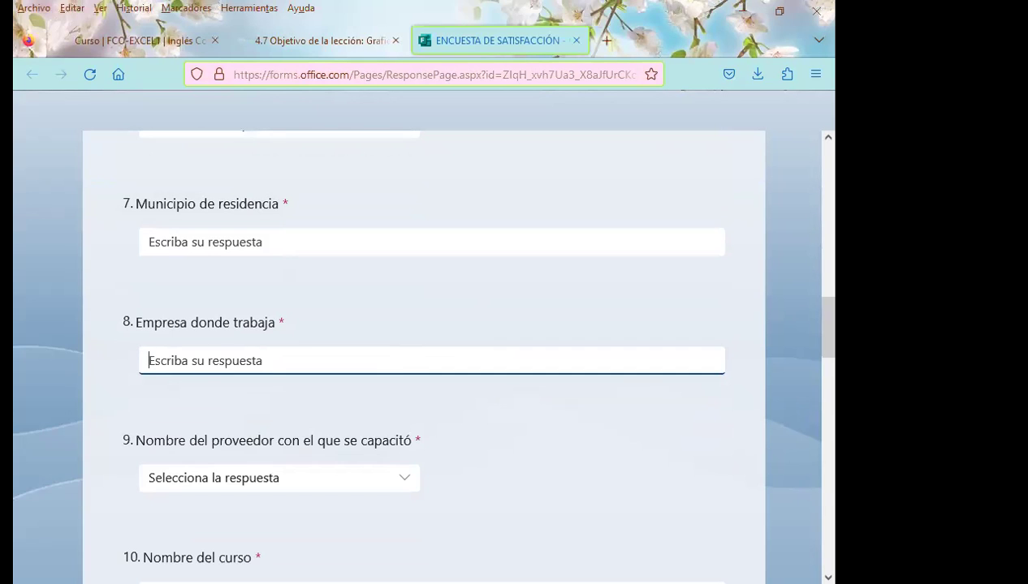
# Step: Pick REGAL PRODUCTS INC. EL SALVADOR INTERNATIONAL, S.A. DE C.V. from the question 9 provider dropdown
pyautogui.click(408, 483)
pyautogui.moveTo(412, 321); pyautogui.dragTo(415, 431)
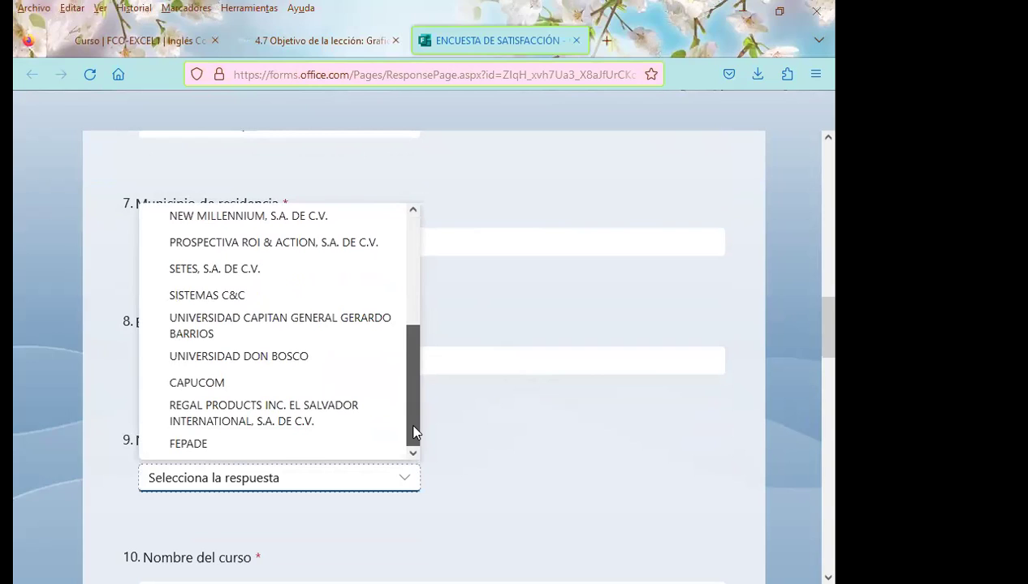
pyautogui.moveTo(414, 432); pyautogui.dragTo(415, 442)
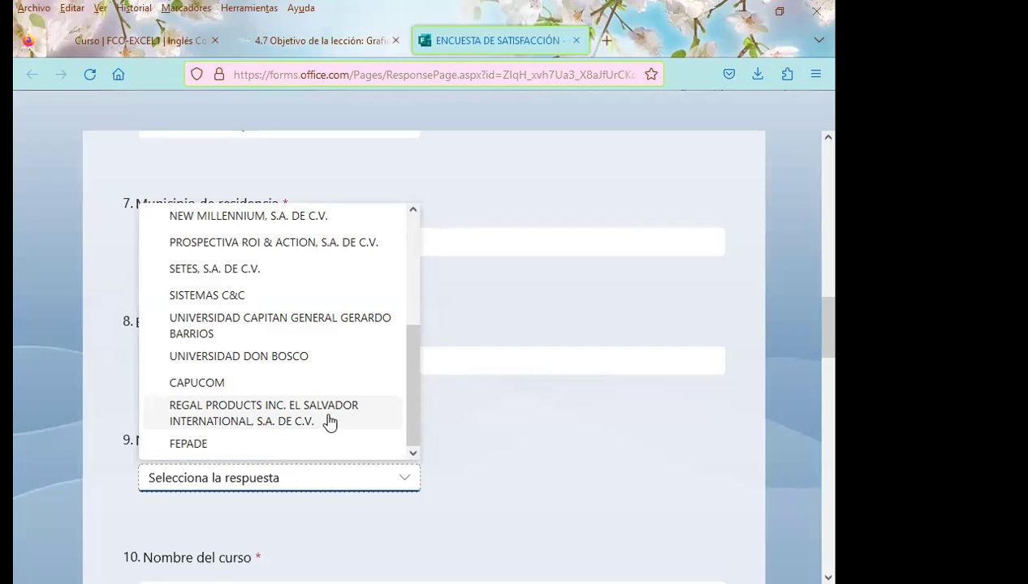
pyautogui.moveTo(415, 390); pyautogui.dragTo(414, 272)
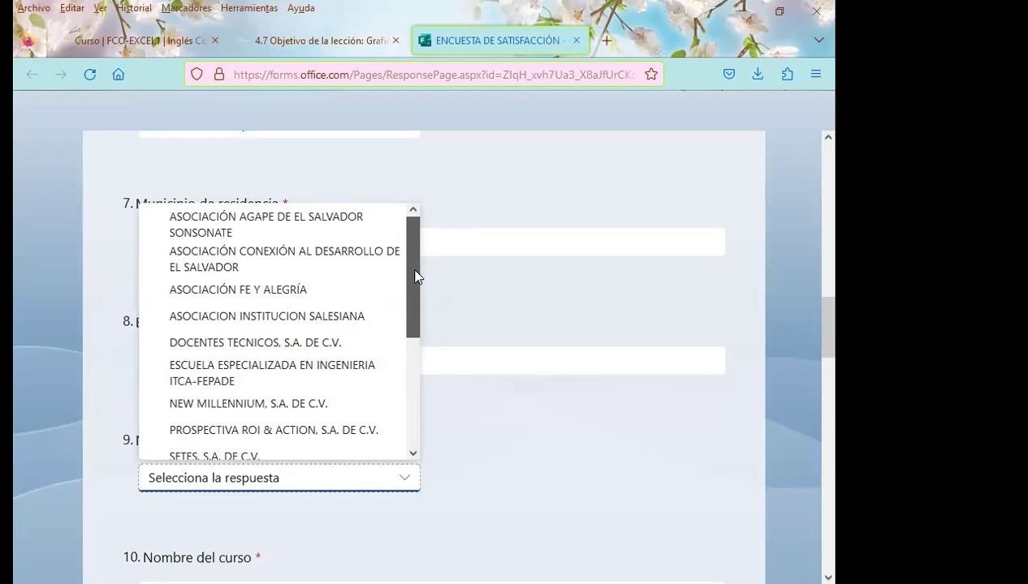
pyautogui.moveTo(415, 282); pyautogui.dragTo(422, 413)
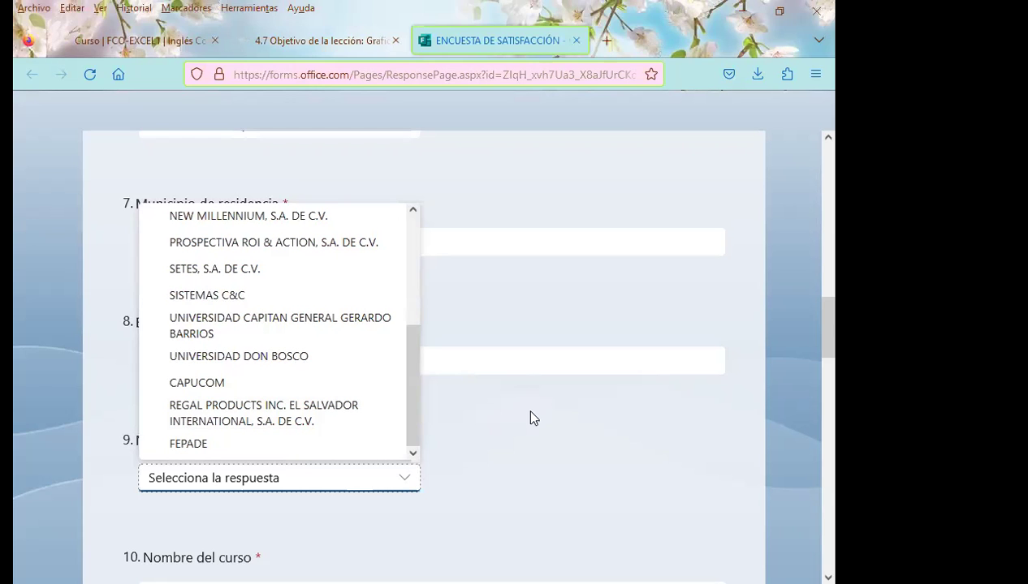
pyautogui.click(341, 418)
pyautogui.scroll(-2, 504, 451)
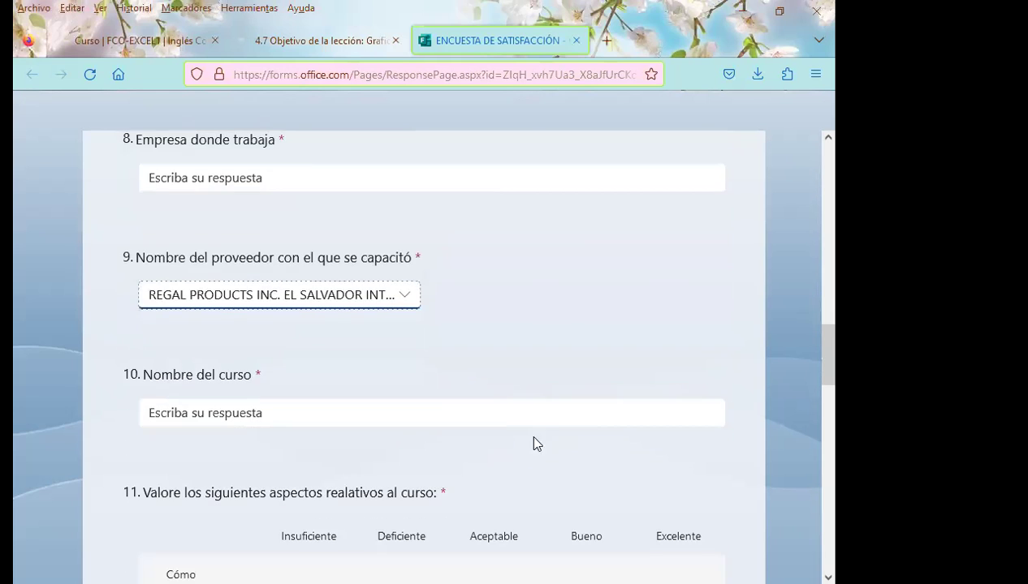
pyautogui.scroll(-1, 564, 430)
pyautogui.scroll(2, 535, 394)
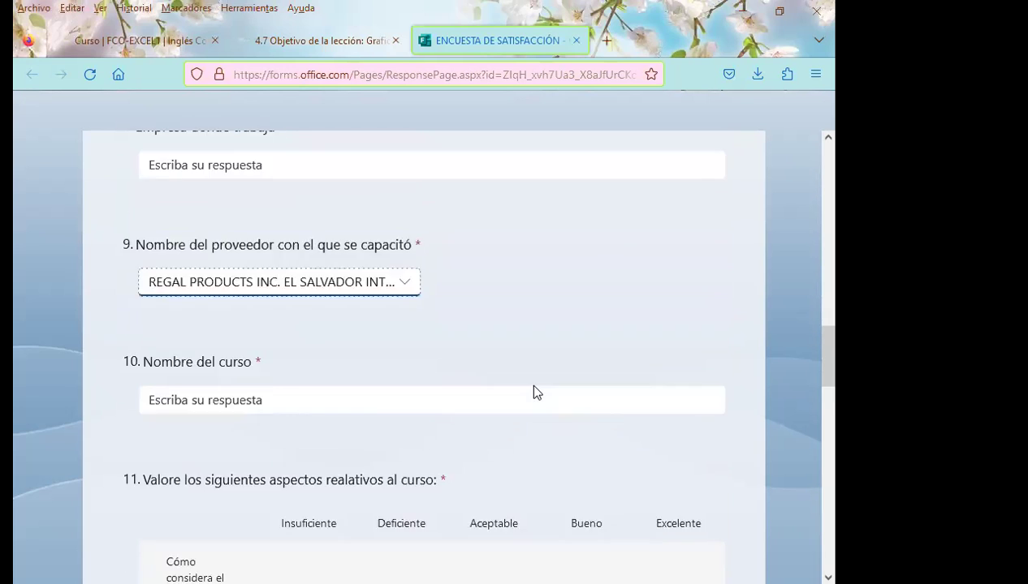
pyautogui.scroll(-4, 532, 398)
pyautogui.scroll(-1, 520, 452)
pyautogui.scroll(-3, 519, 451)
pyautogui.scroll(-2, 468, 413)
# Step: Set the question 12 course start date to 20/3/2023 from the calendar
pyautogui.scroll(2, 466, 409)
pyautogui.click(706, 362)
pyautogui.click(713, 361)
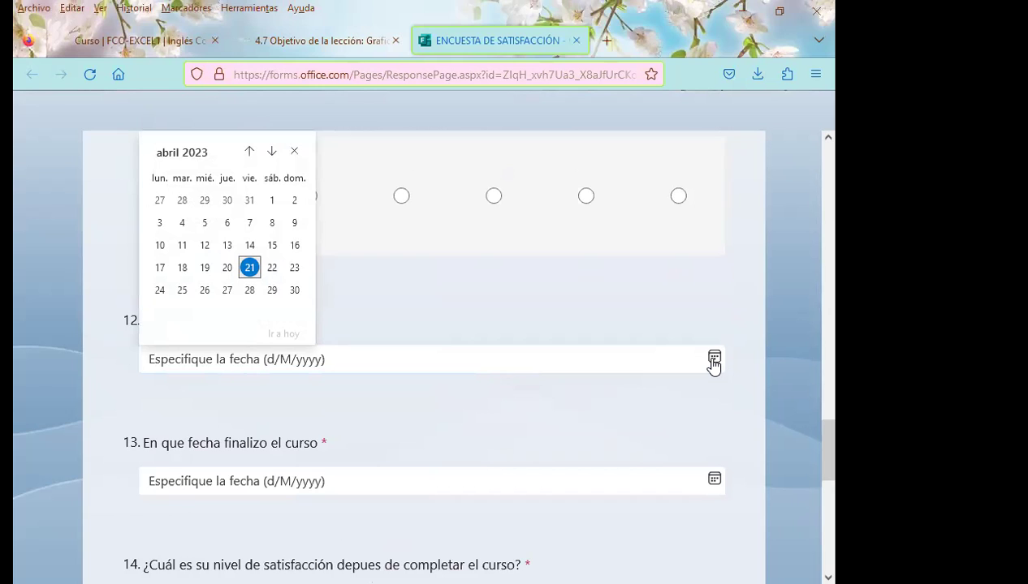
pyautogui.click(250, 151)
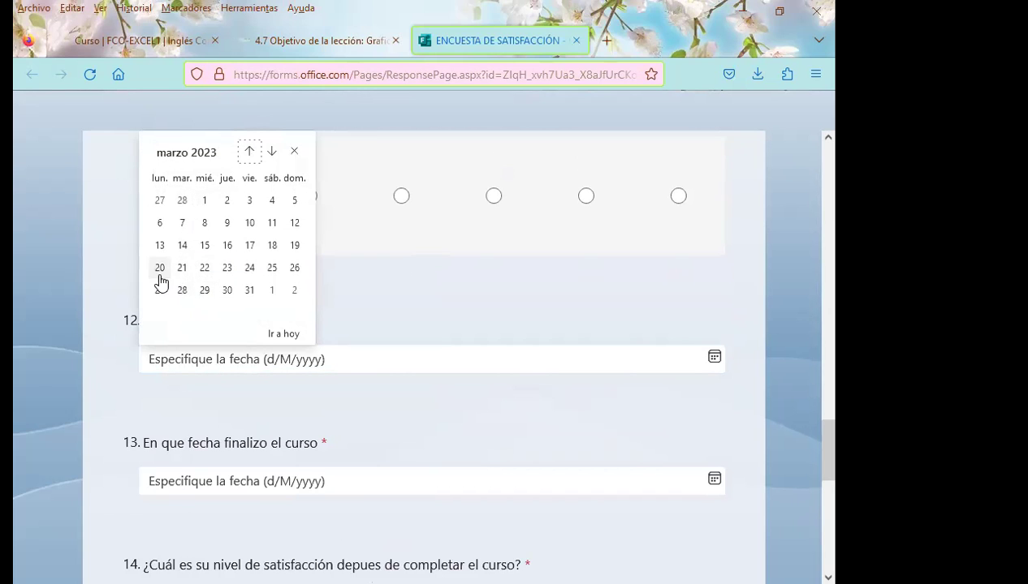
pyautogui.click(162, 272)
# Step: Set the question 13 course end date to 21/4/2023
pyautogui.click(714, 479)
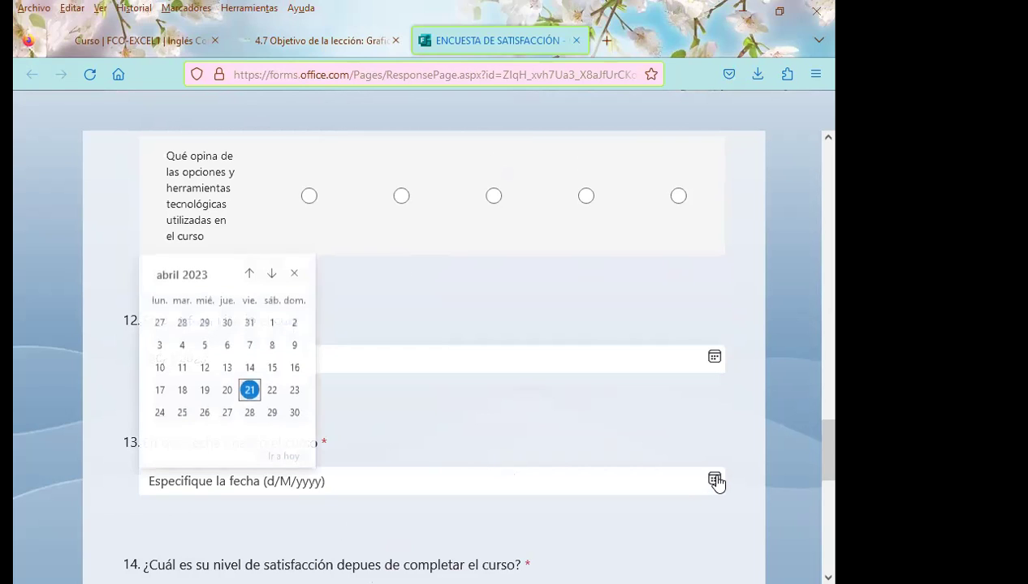
pyautogui.click(249, 389)
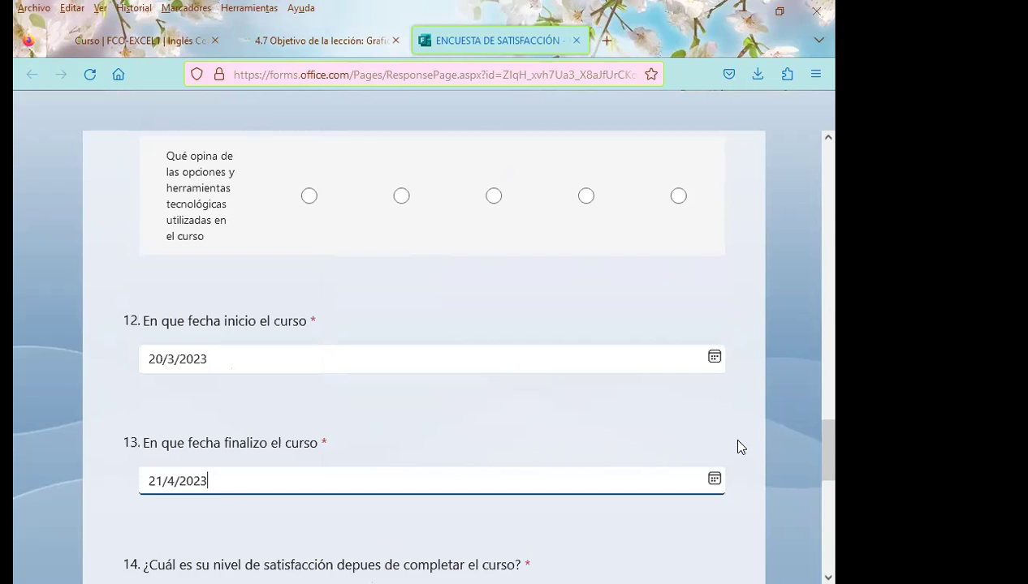
pyautogui.scroll(-1, 737, 440)
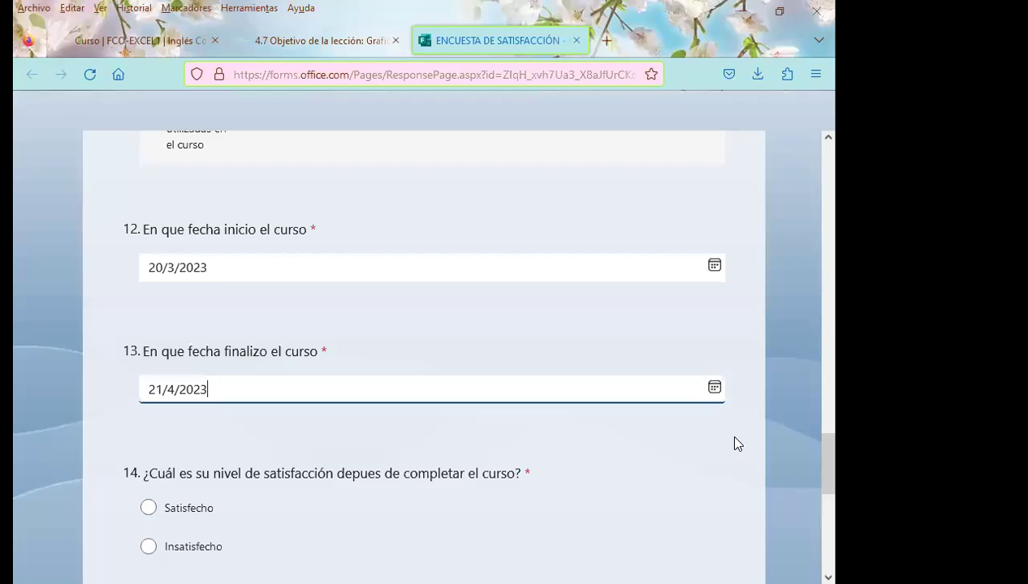
pyautogui.scroll(-1, 737, 443)
pyautogui.scroll(-1, 735, 442)
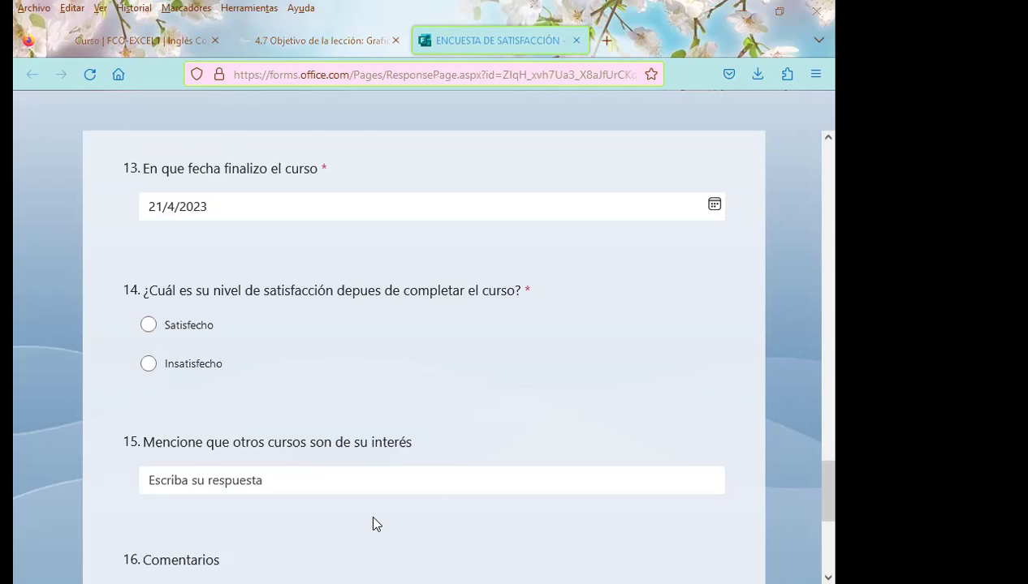
# Step: Return to question 9 and reopen its provider list to confirm REGAL PRODUCTS is checked
pyautogui.scroll(2, 325, 361)
pyautogui.scroll(4, 351, 354)
pyautogui.scroll(2, 353, 355)
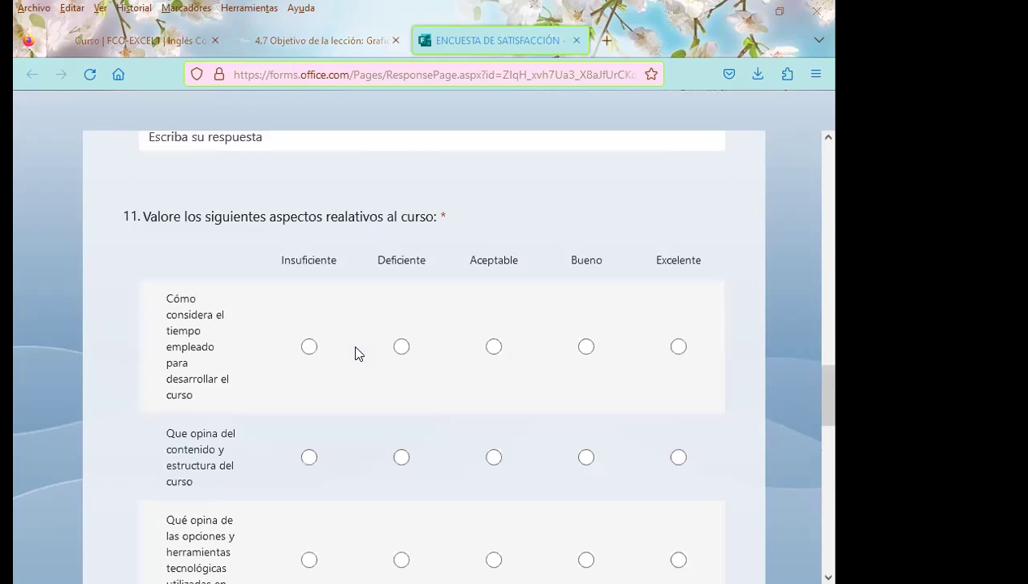
pyautogui.scroll(3, 357, 352)
pyautogui.scroll(1, 360, 351)
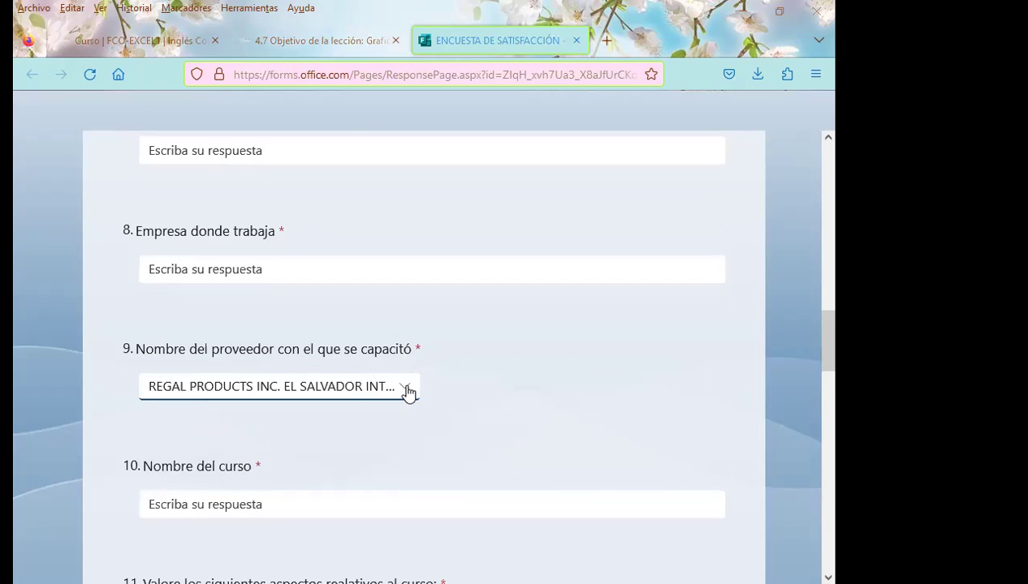
pyautogui.click(407, 391)
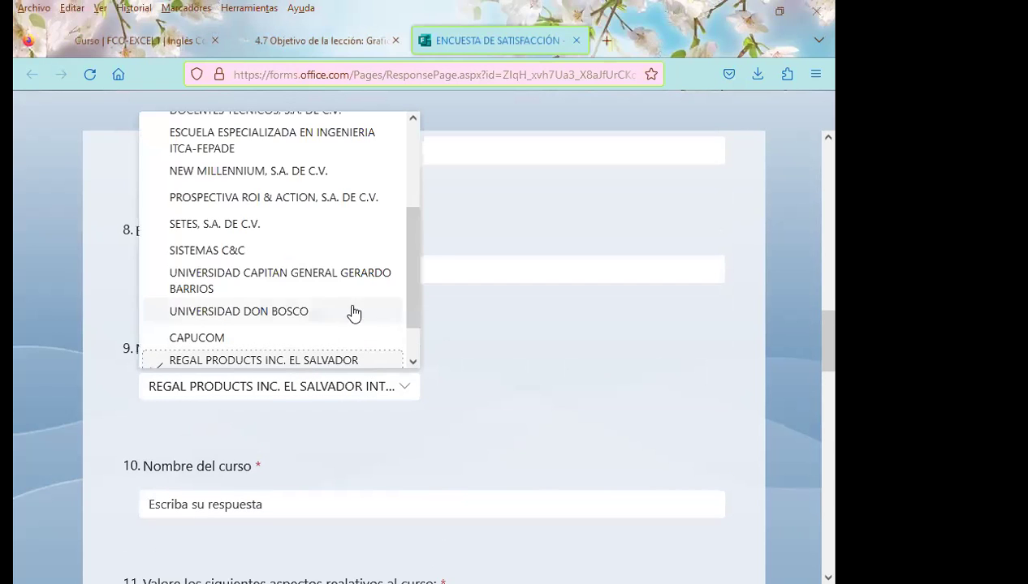
pyautogui.click(357, 422)
pyautogui.moveTo(143, 390); pyautogui.dragTo(499, 396)
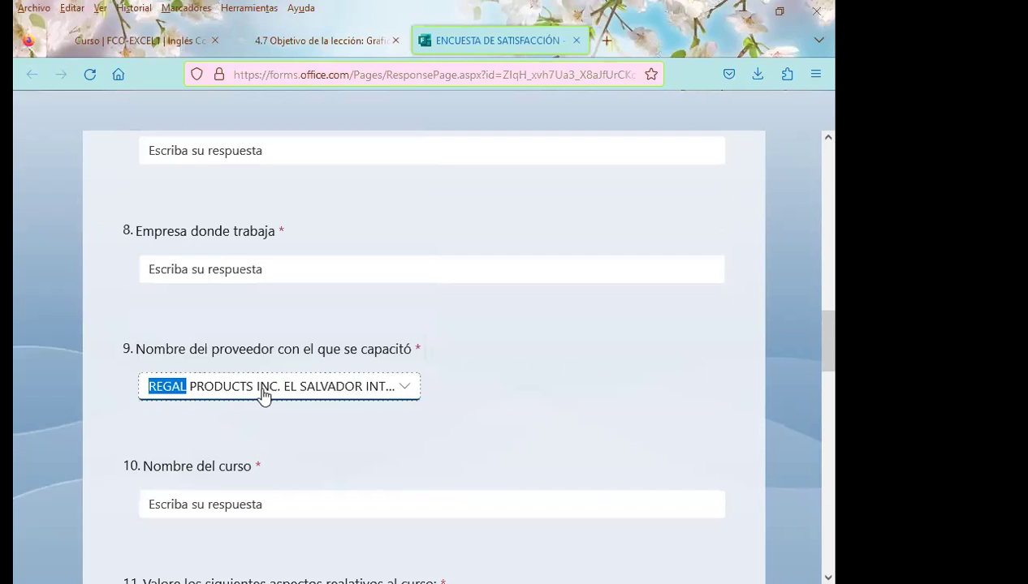
pyautogui.click(405, 389)
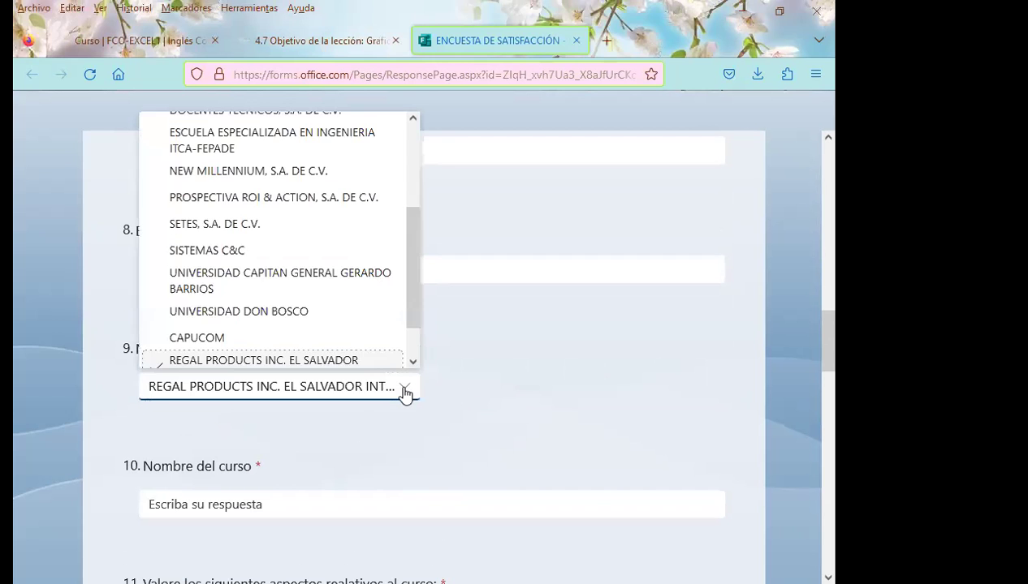
pyautogui.moveTo(415, 310); pyautogui.dragTo(414, 340)
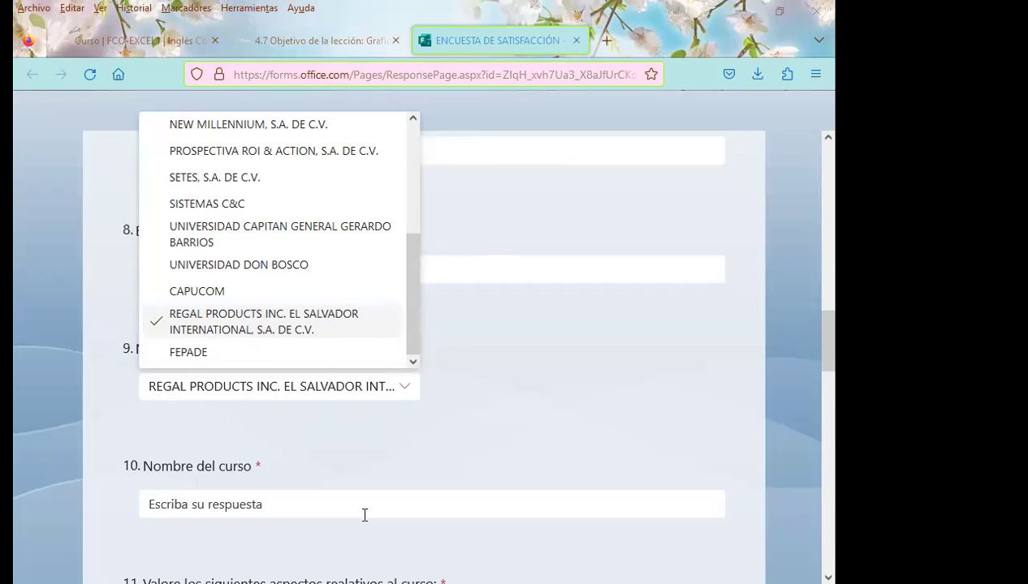
# Step: Select the entire order number entered as the question 1 answer of the survey
pyautogui.scroll(10, 526, 363)
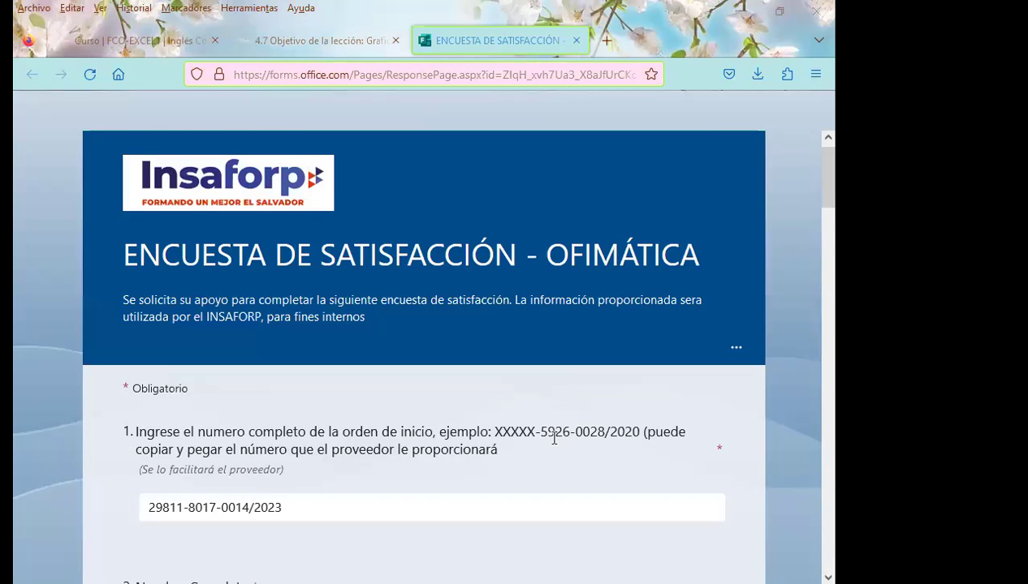
pyautogui.scroll(-1, 548, 397)
pyautogui.click(289, 427)
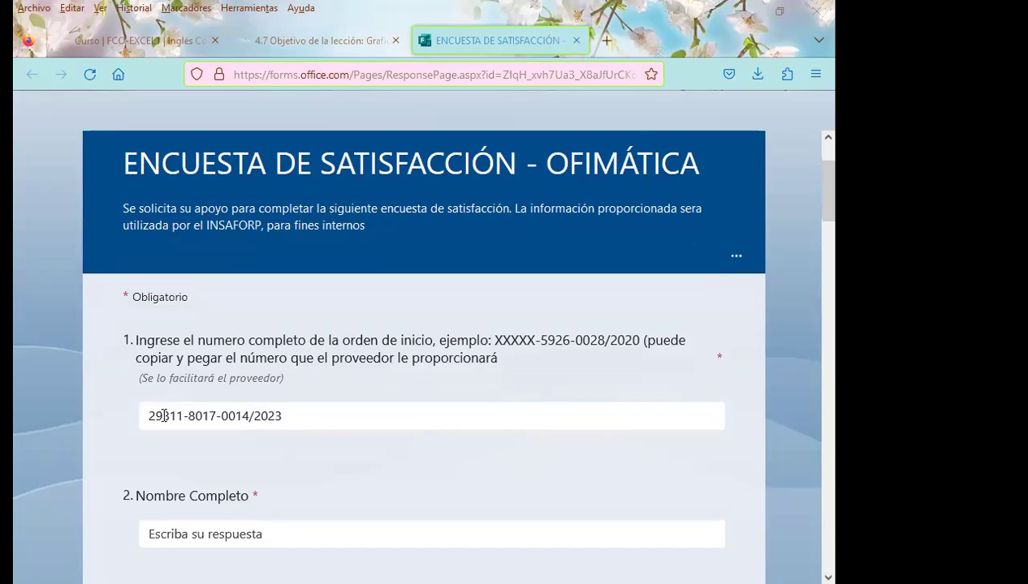
pyautogui.tripleClick(164, 415)
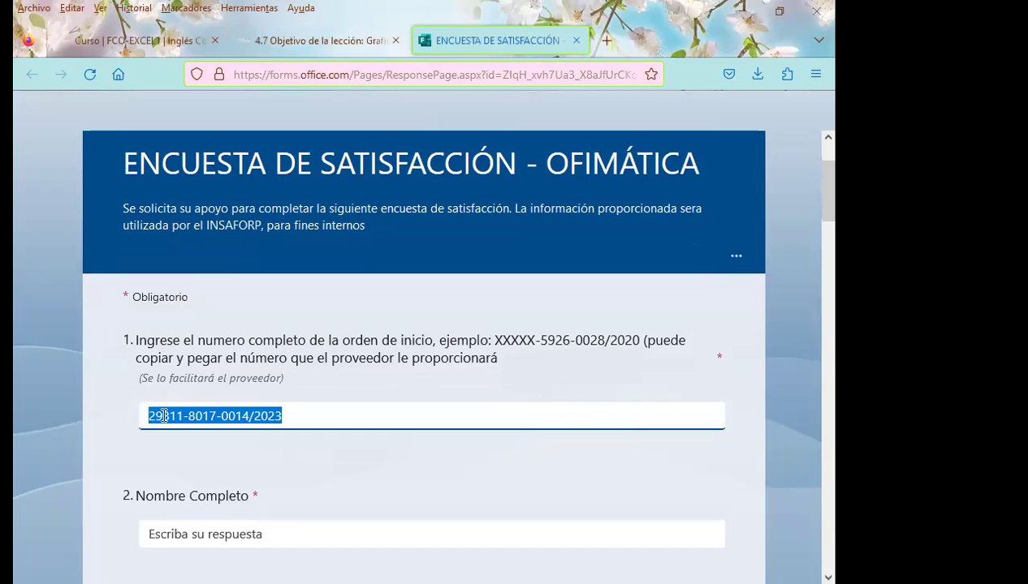
pyautogui.hotkey('alt', 'Tab')
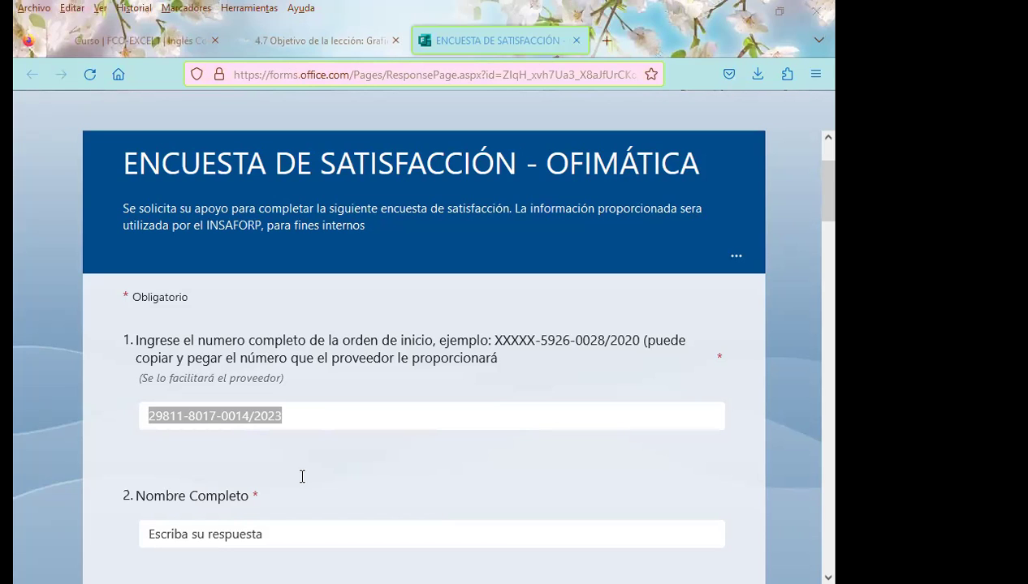
# Step: Reopen question 9's provider list to show REGAL PRODUCTS INC. EL SALVADOR INTERNATIONAL, S.A. DE C.V. checked
pyautogui.scroll(-10, 341, 357)
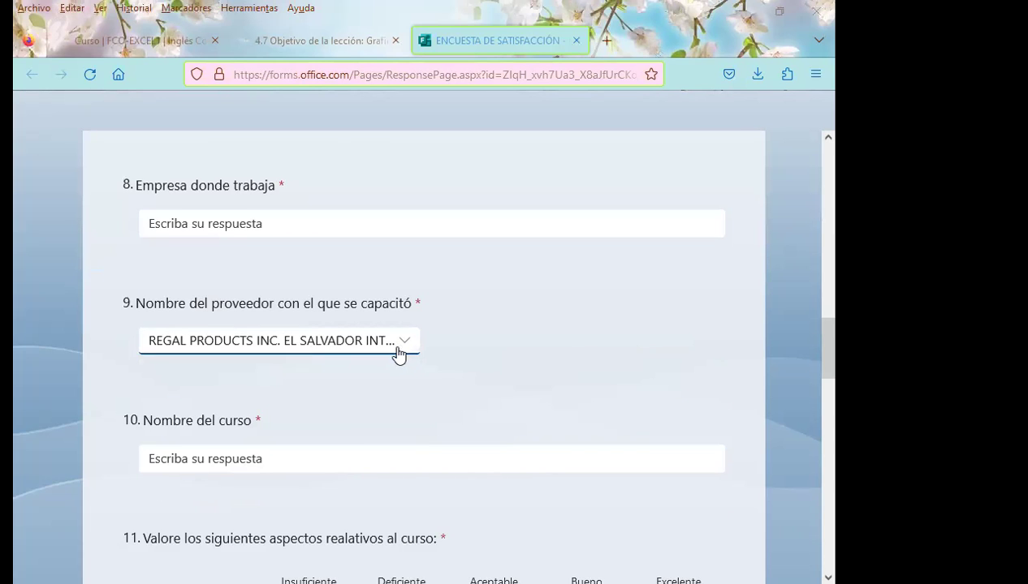
pyautogui.click(396, 347)
pyautogui.scroll(-2, 472, 382)
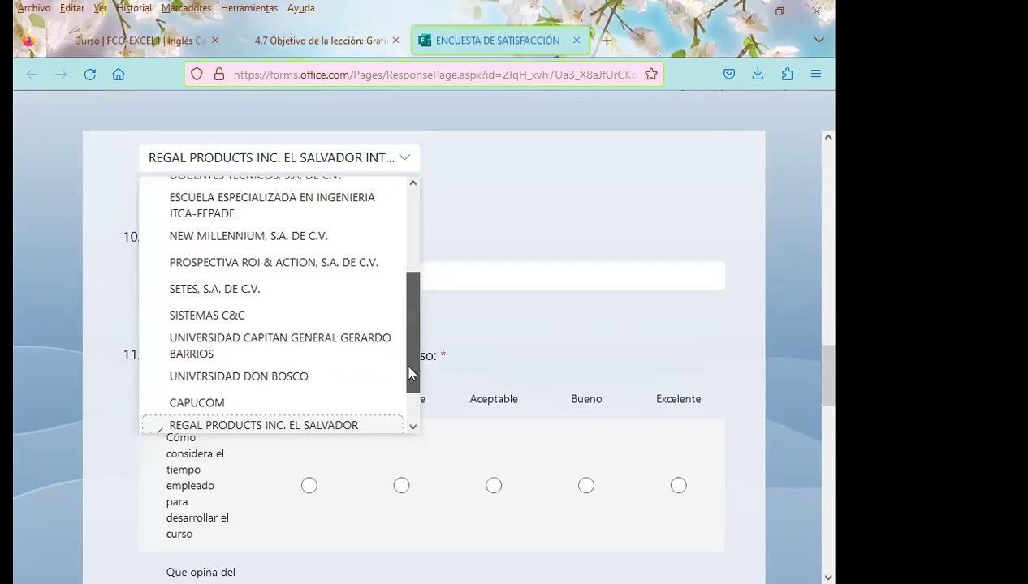
pyautogui.scroll(-1, 408, 378)
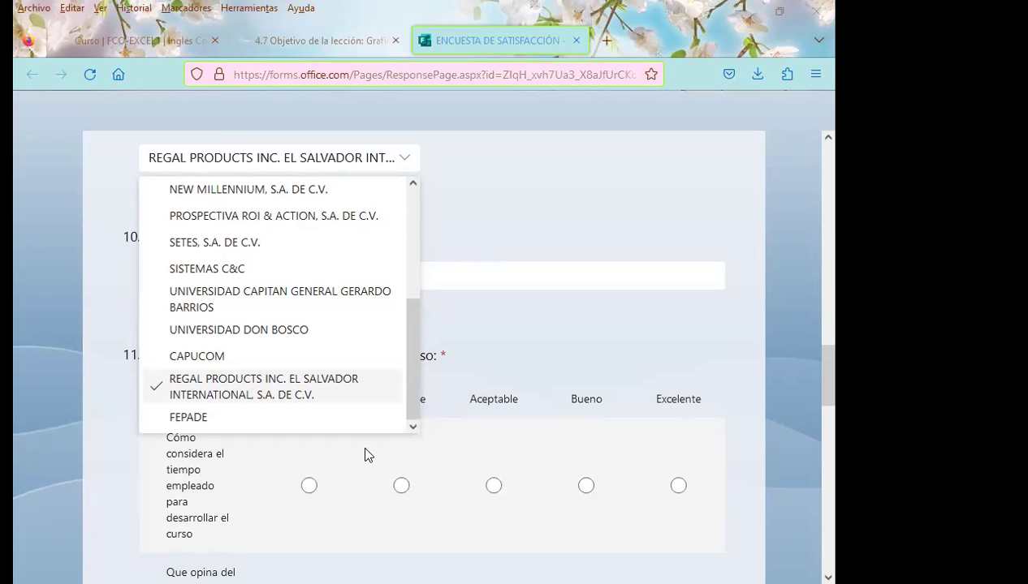
# Step: Scroll the survey form back up to the top
pyautogui.scroll(10, 750, 338)
pyautogui.scroll(5, 541, 369)
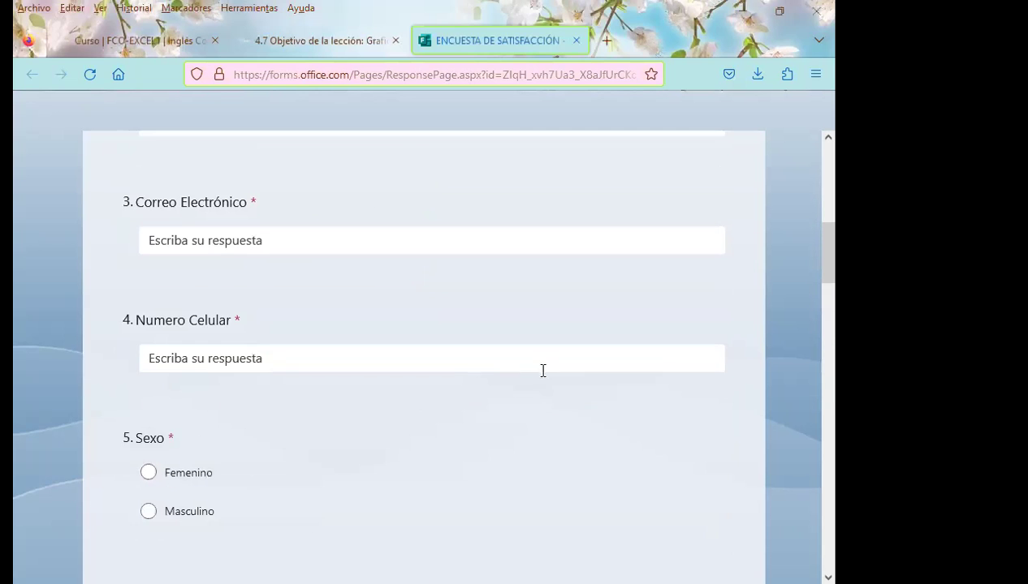
pyautogui.scroll(5, 94, 353)
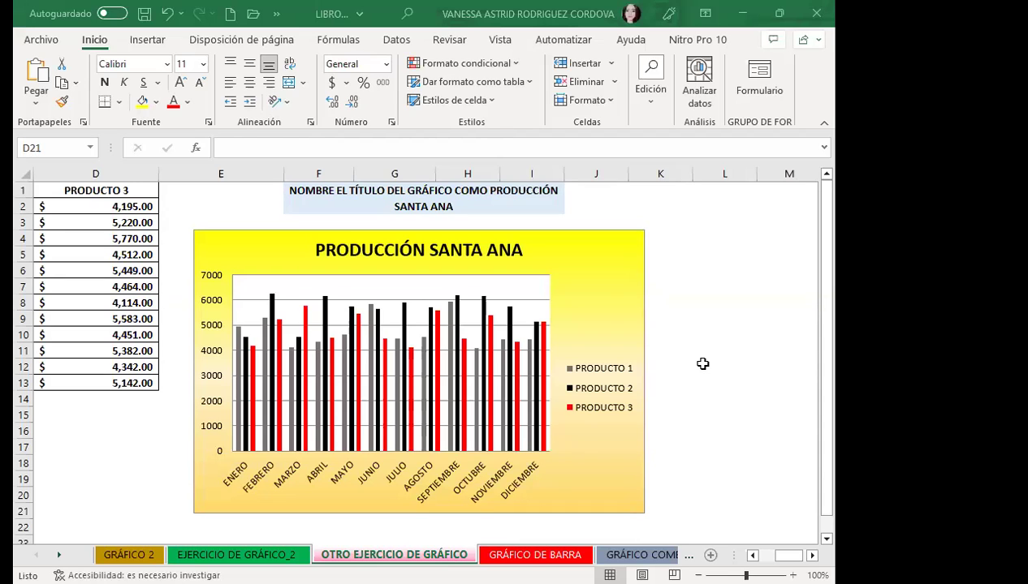
# Step: Select and deselect the PRODUCCIÓN SANTA ANA chart, then go to the GRÁFICO DE BARRA sheet
pyautogui.click(713, 282)
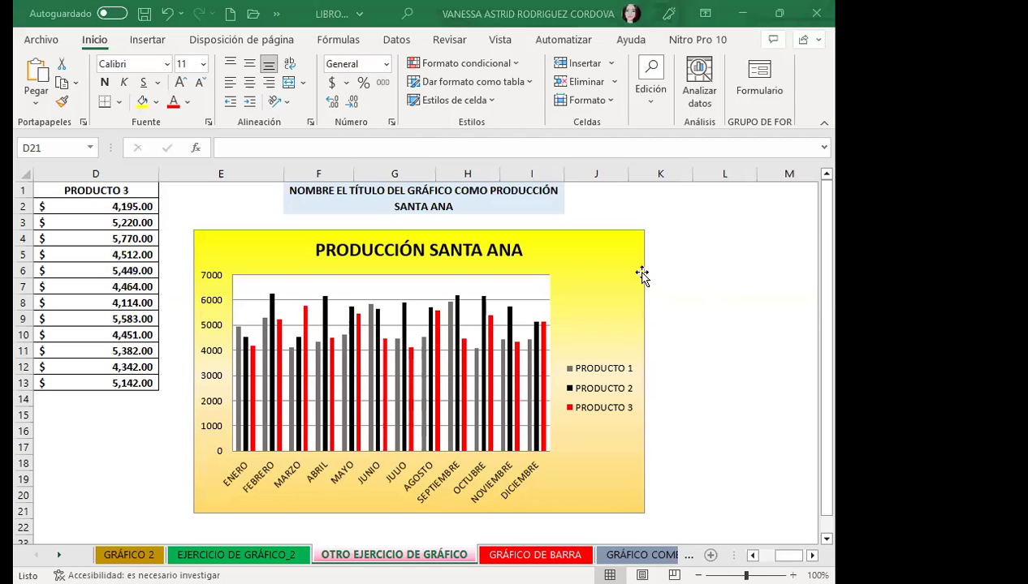
pyautogui.click(589, 281)
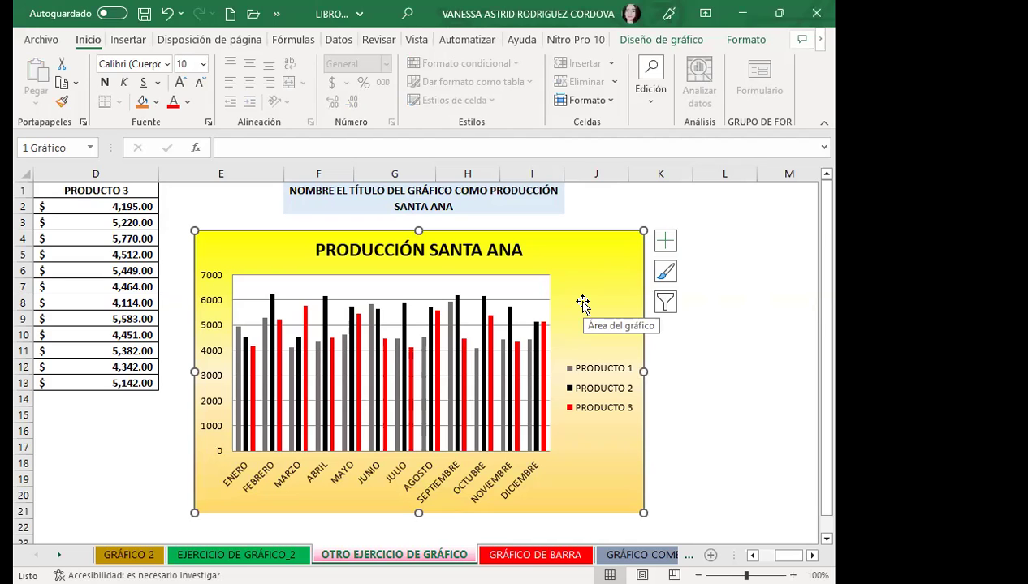
pyautogui.click(725, 396)
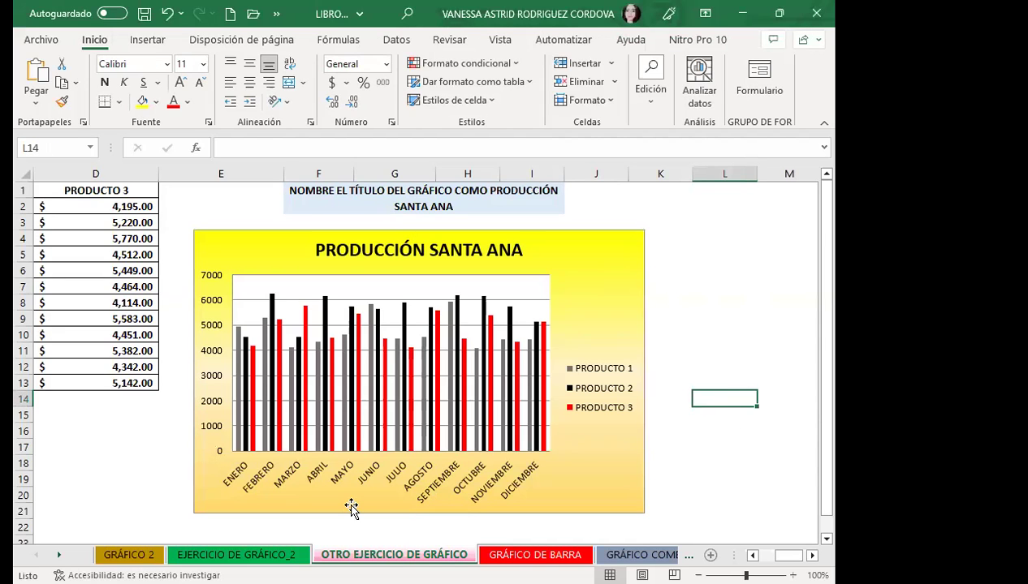
pyautogui.click(524, 554)
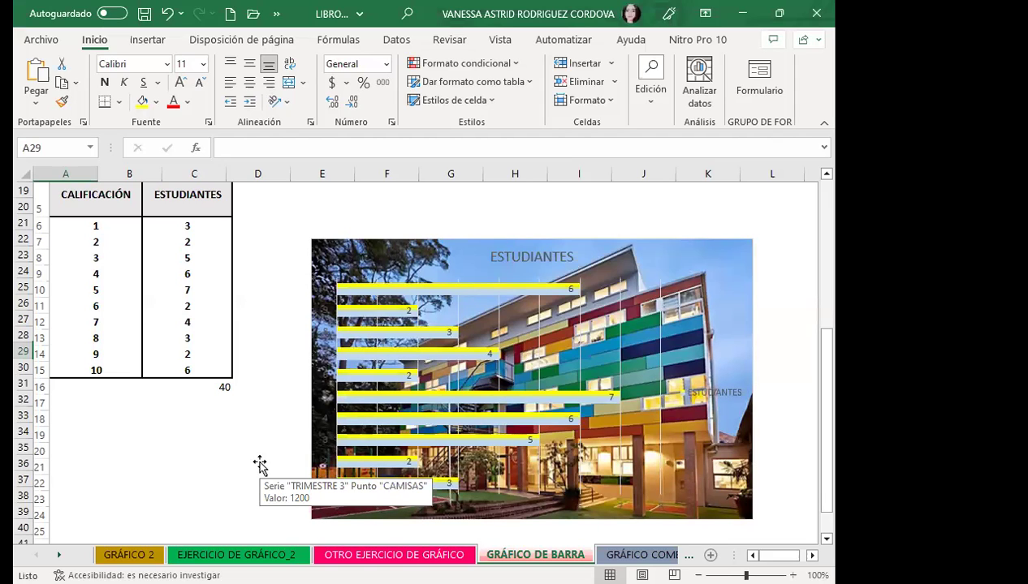
# Step: Give the image-filled students bar chart a black fill, then go to GRÁFICO COMBINADO 1
pyautogui.click(398, 396)
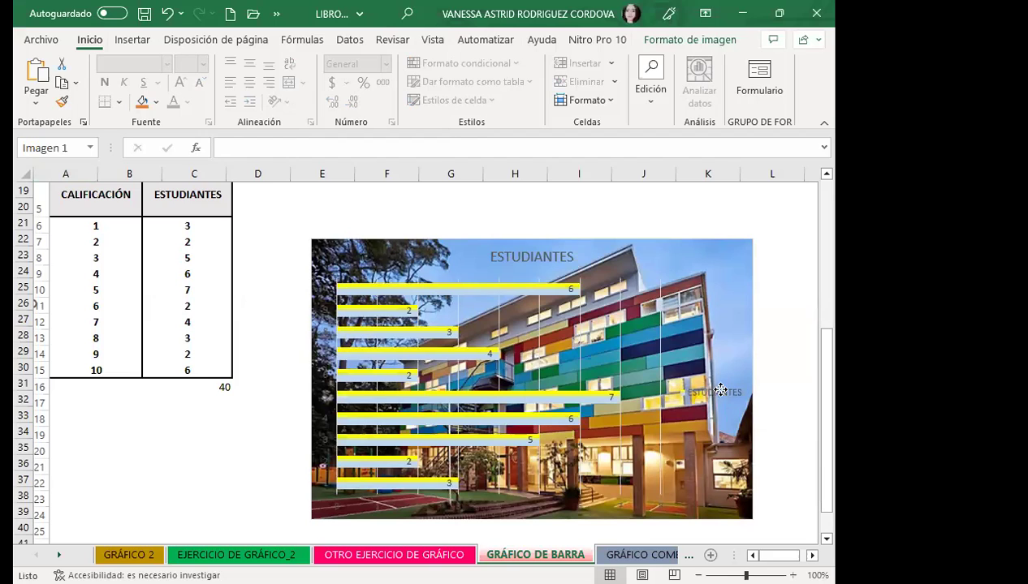
pyautogui.click(154, 102)
pyautogui.click(155, 168)
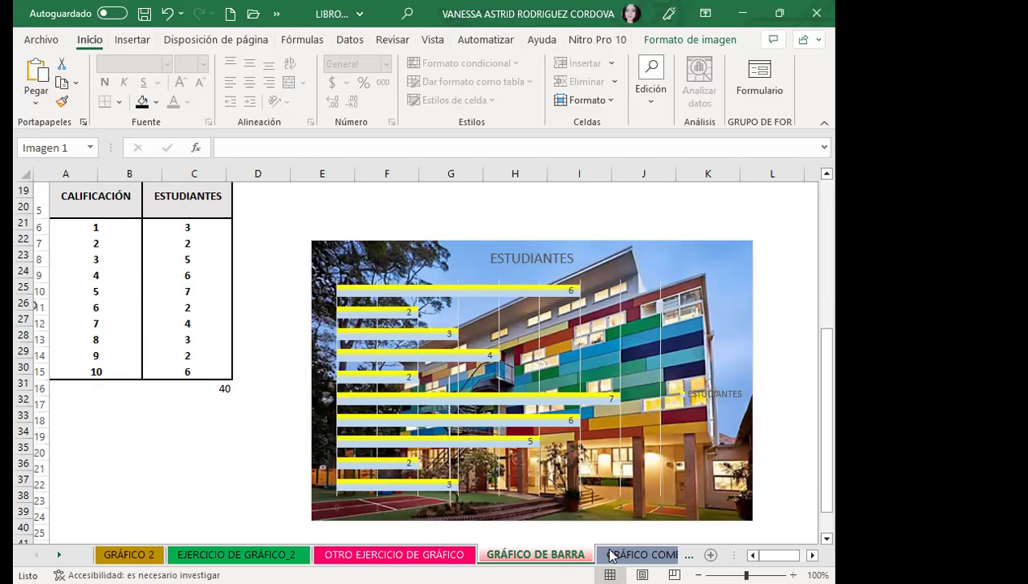
pyautogui.click(641, 554)
pyautogui.click(346, 455)
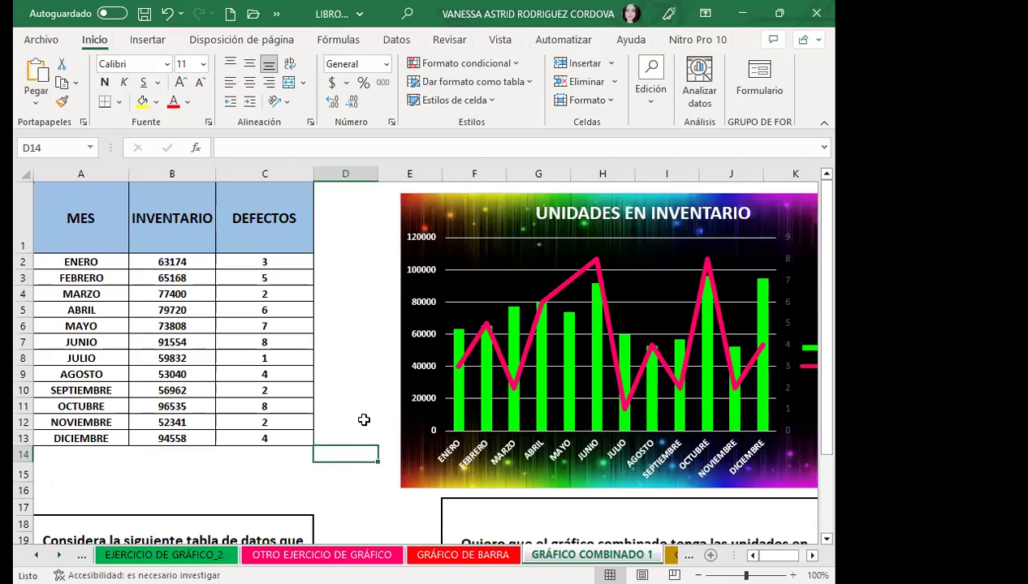
pyautogui.press('Up')
pyautogui.press('Up')
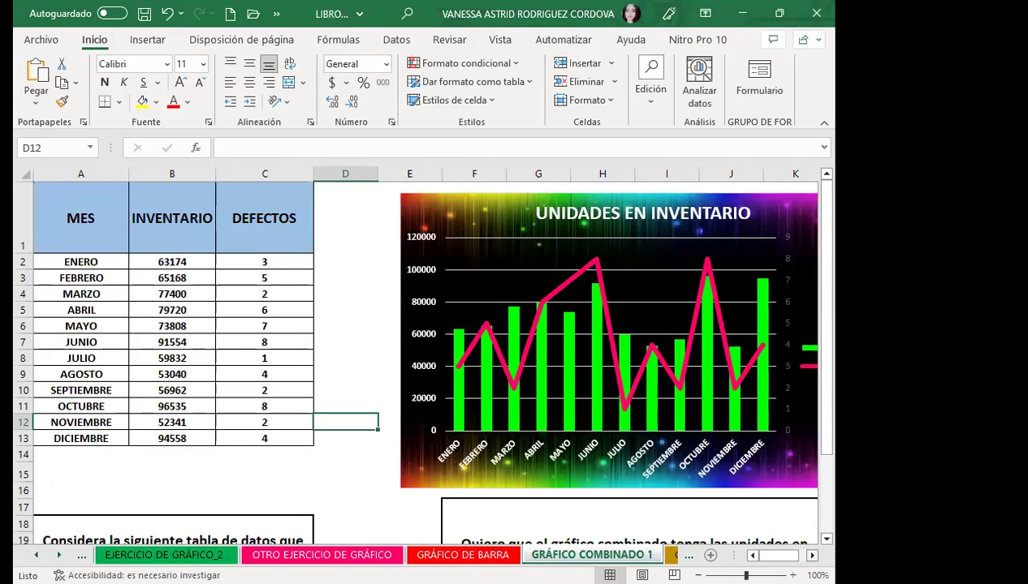
pyautogui.hscroll(1, 287, 428)
pyautogui.moveTo(288, 428); pyautogui.dragTo(261, 399)
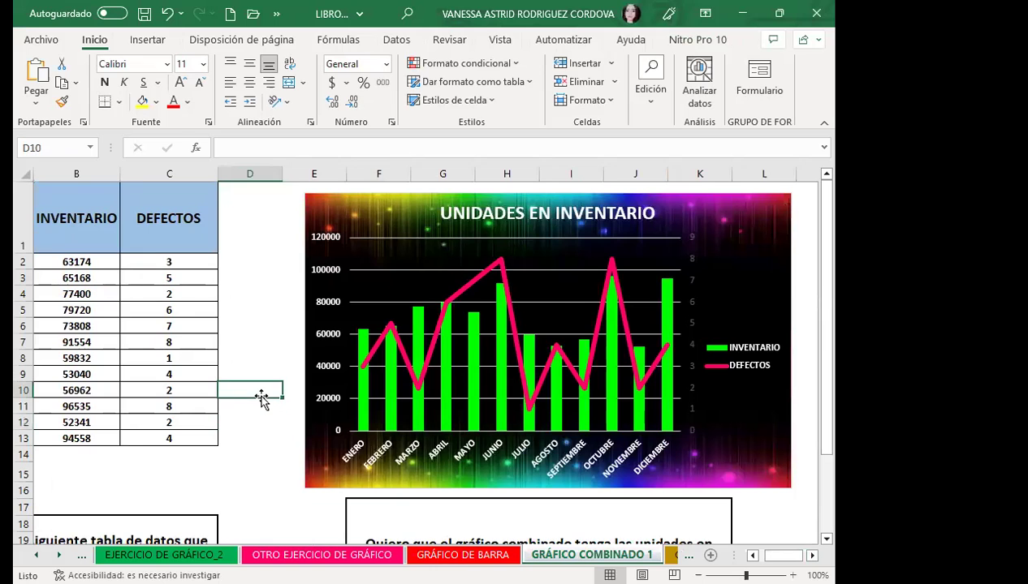
pyautogui.scroll(-2, 268, 444)
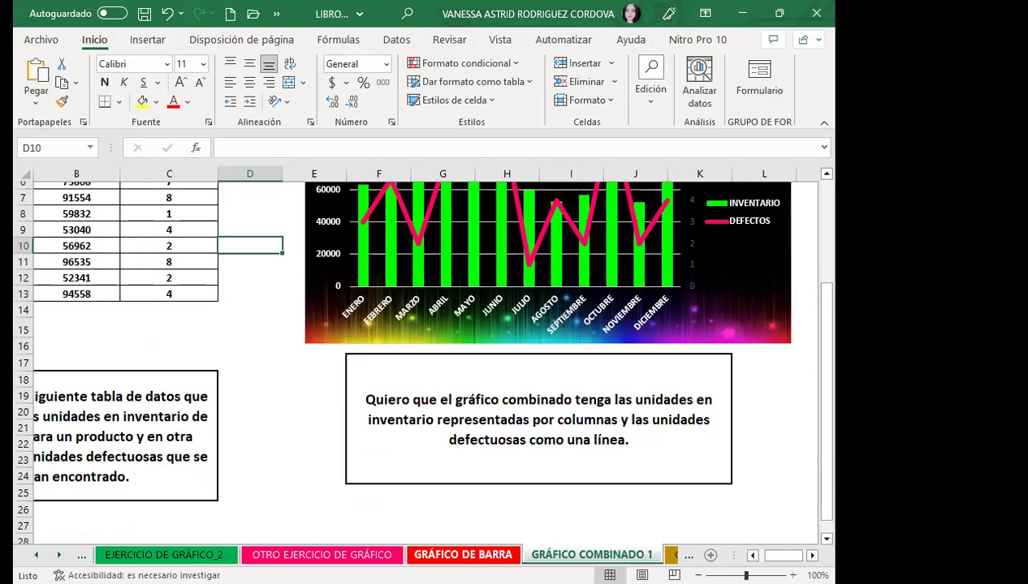
pyautogui.moveTo(780, 555); pyautogui.dragTo(710, 555)
pyautogui.click(355, 435)
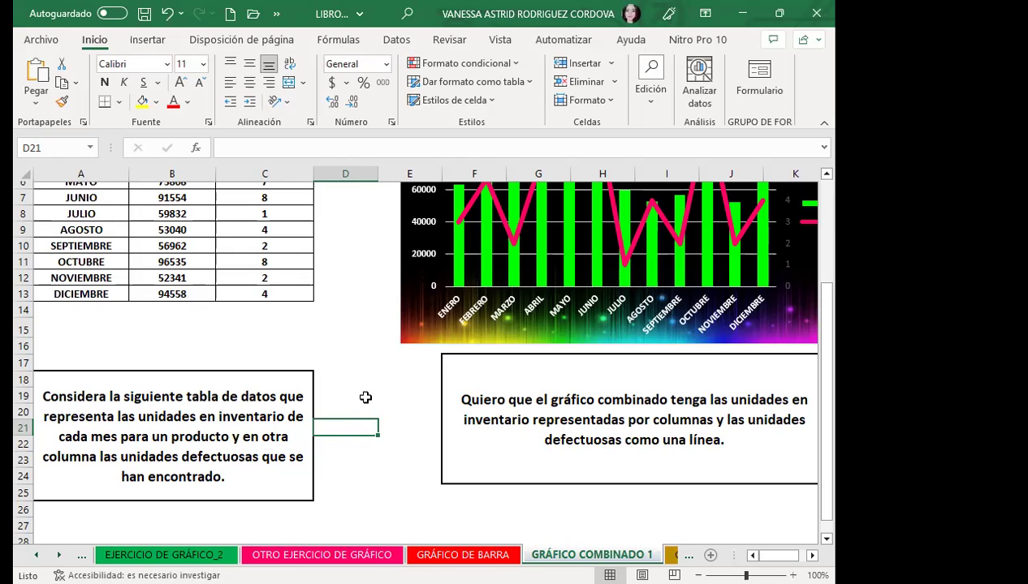
pyautogui.scroll(1, 365, 398)
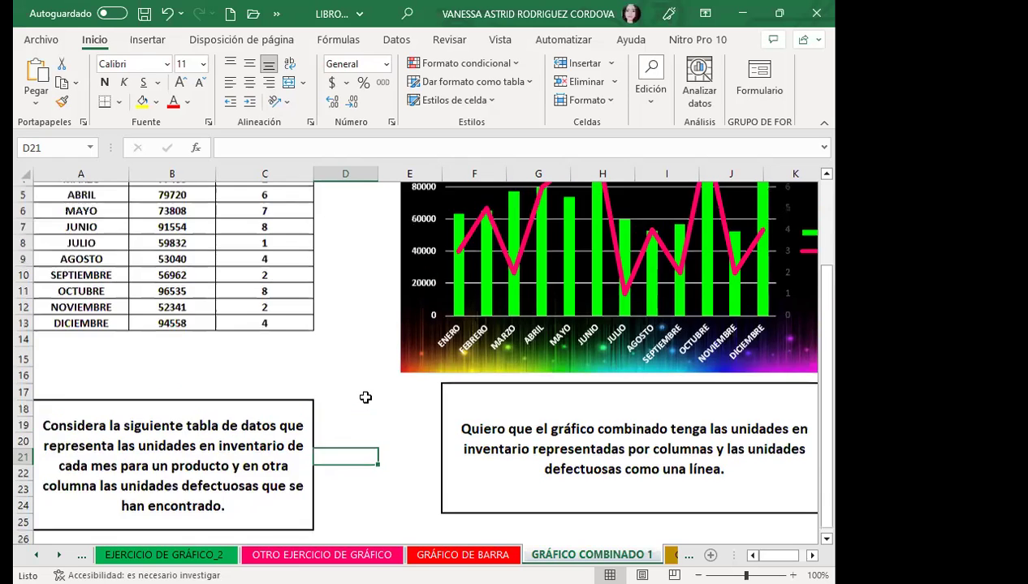
pyautogui.scroll(1, 366, 397)
pyautogui.click(428, 444)
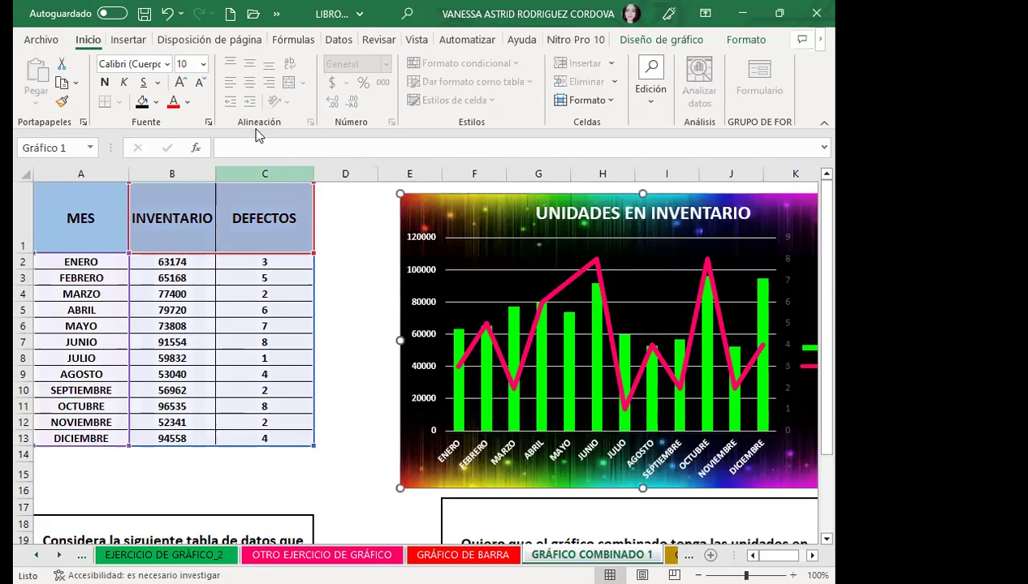
pyautogui.click(142, 276)
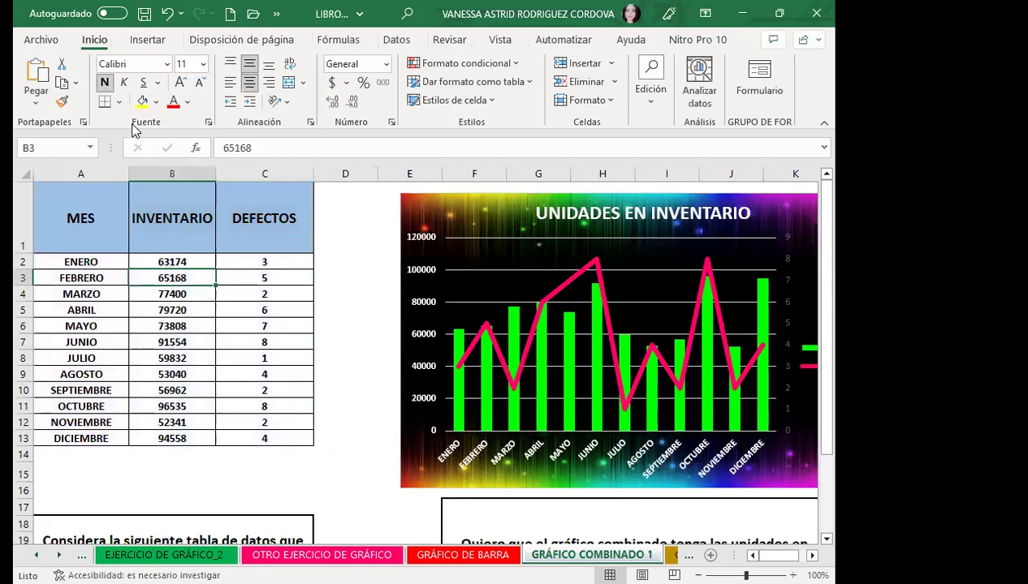
pyautogui.click(147, 39)
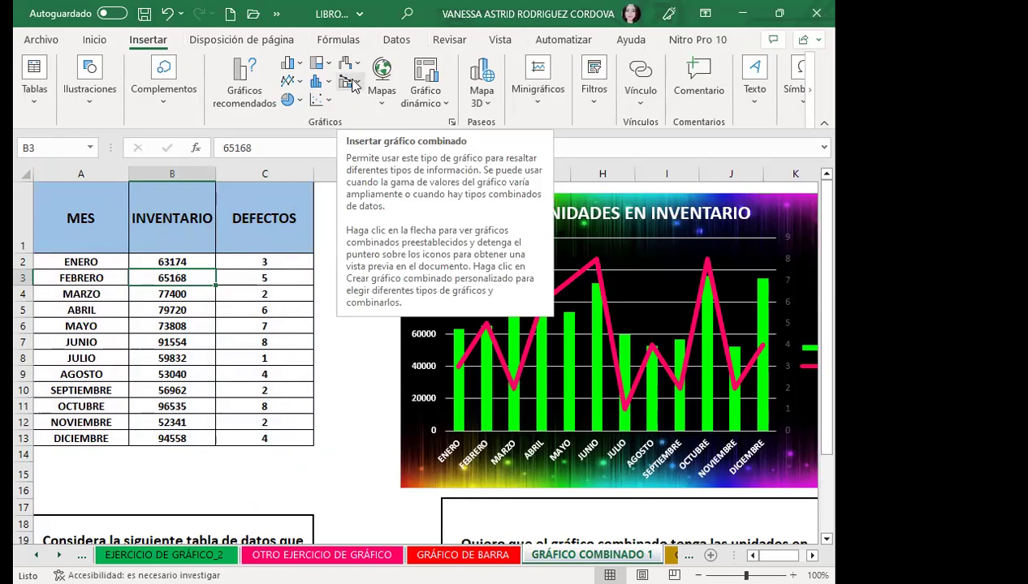
pyautogui.click(354, 84)
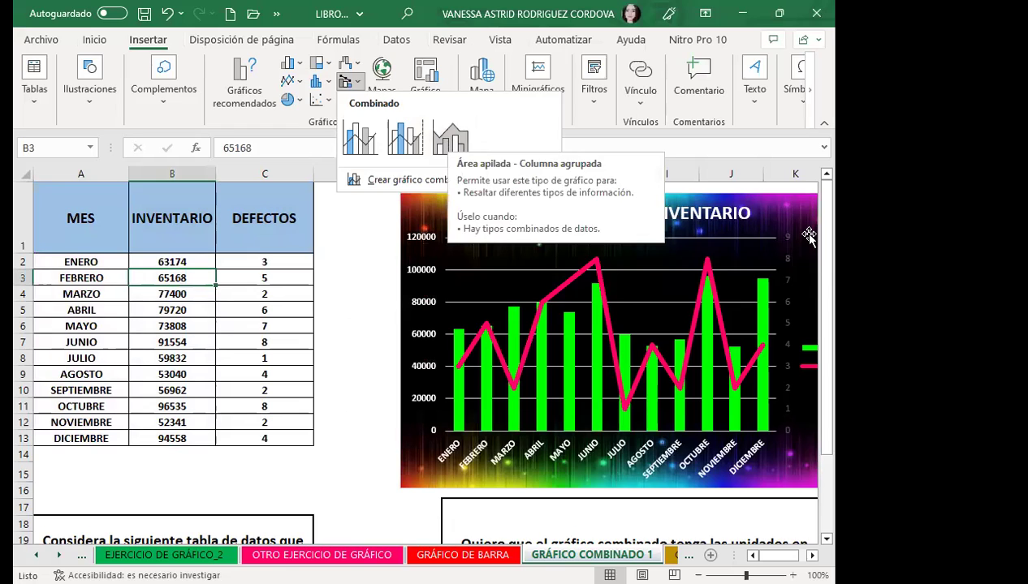
pyautogui.press('Escape')
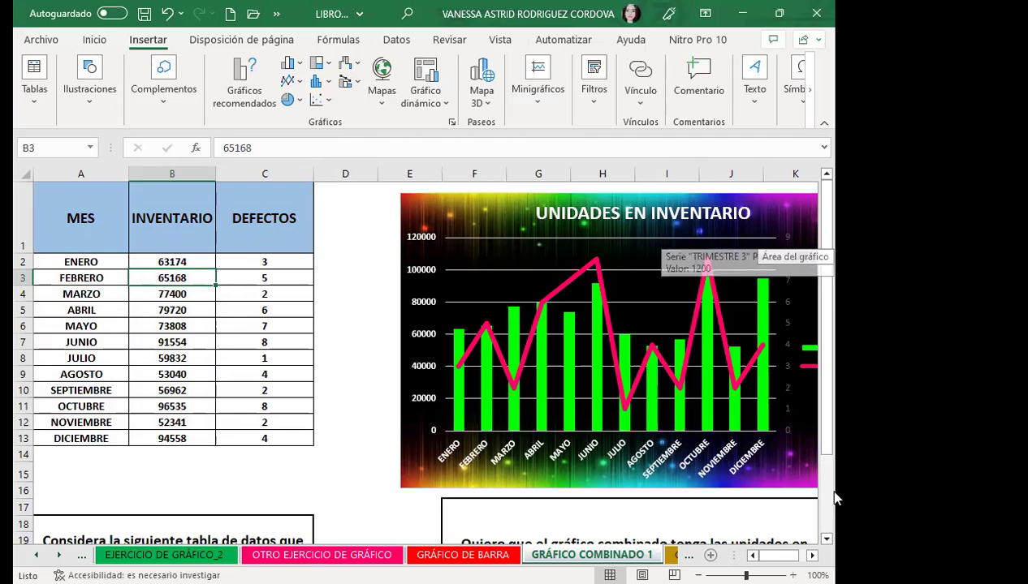
pyautogui.click(812, 555)
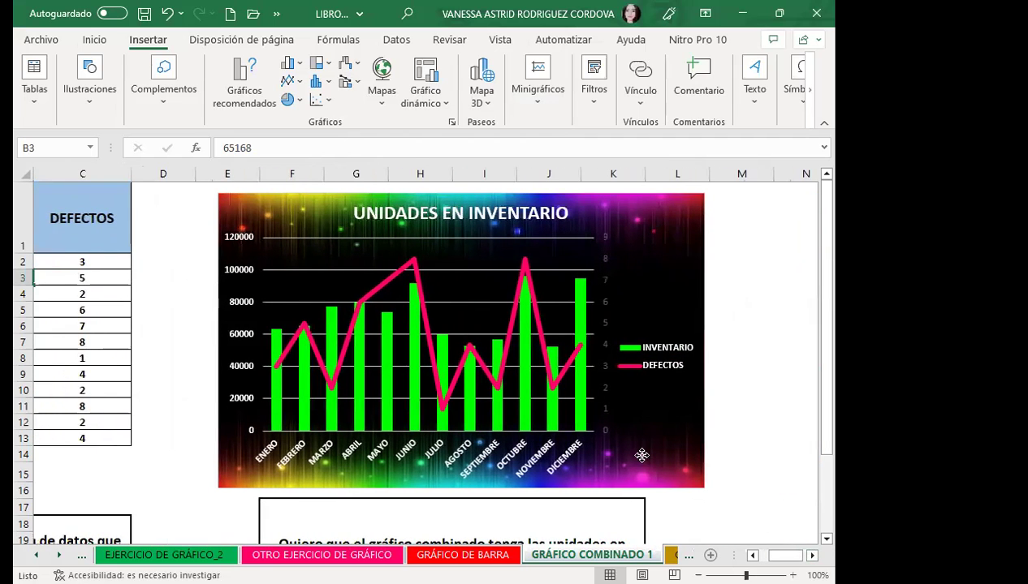
pyautogui.click(459, 350)
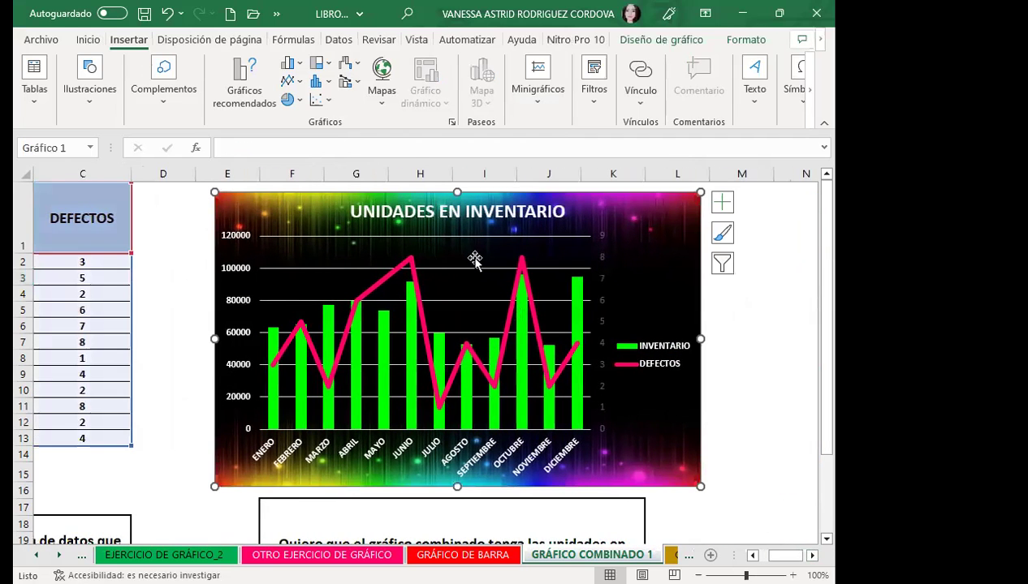
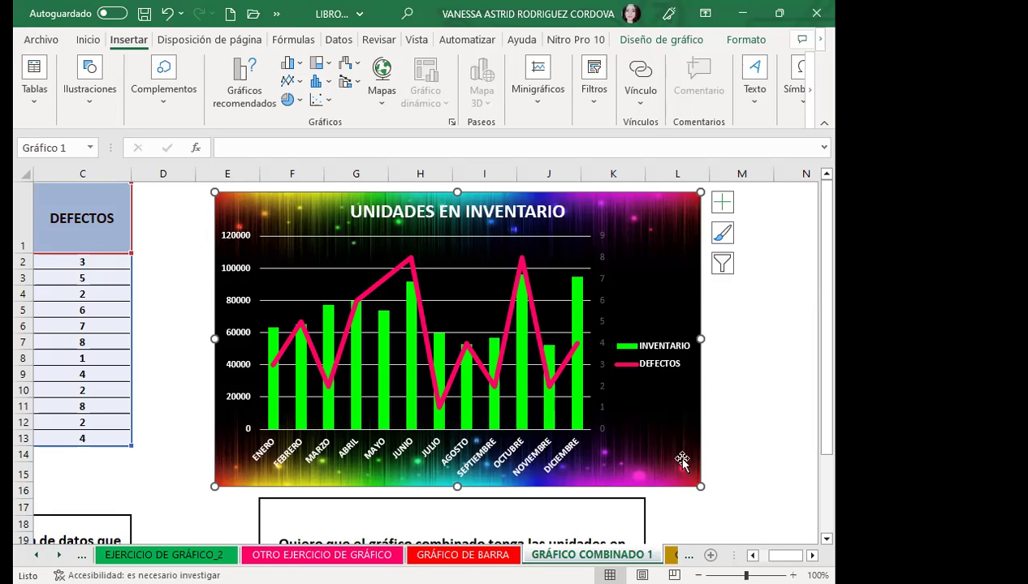
# Step: Deselect the finished UNIDADES EN INVENTARIO combo chart and leave Excel for the browser
pyautogui.click(742, 444)
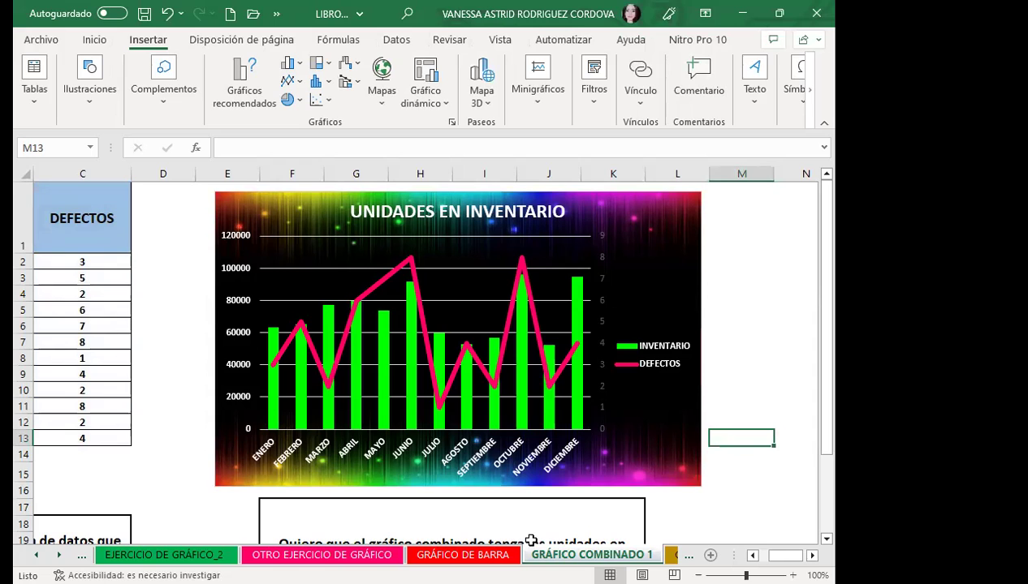
pyautogui.click(530, 540)
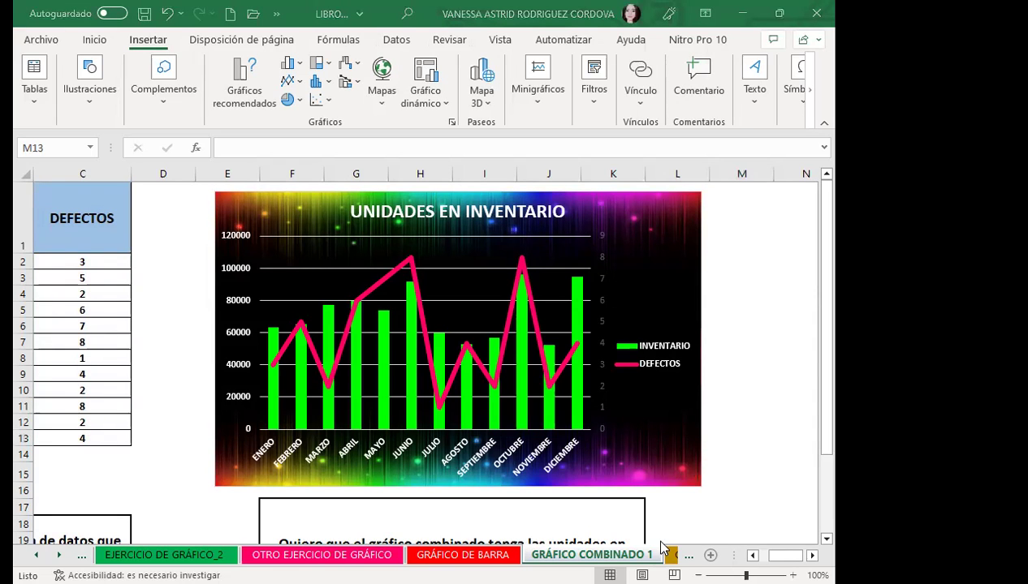
# Step: Close the empty new tab and the satisfaction survey, returning to lesson 4.7 Graficas básicas parte 2
pyautogui.hotkey('alt', 'Tab')
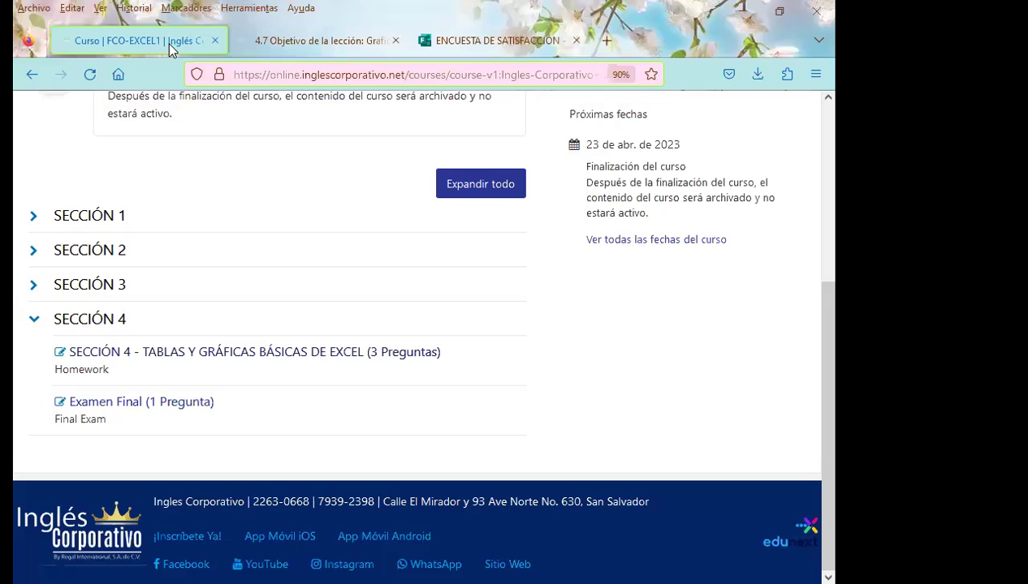
pyautogui.click(505, 44)
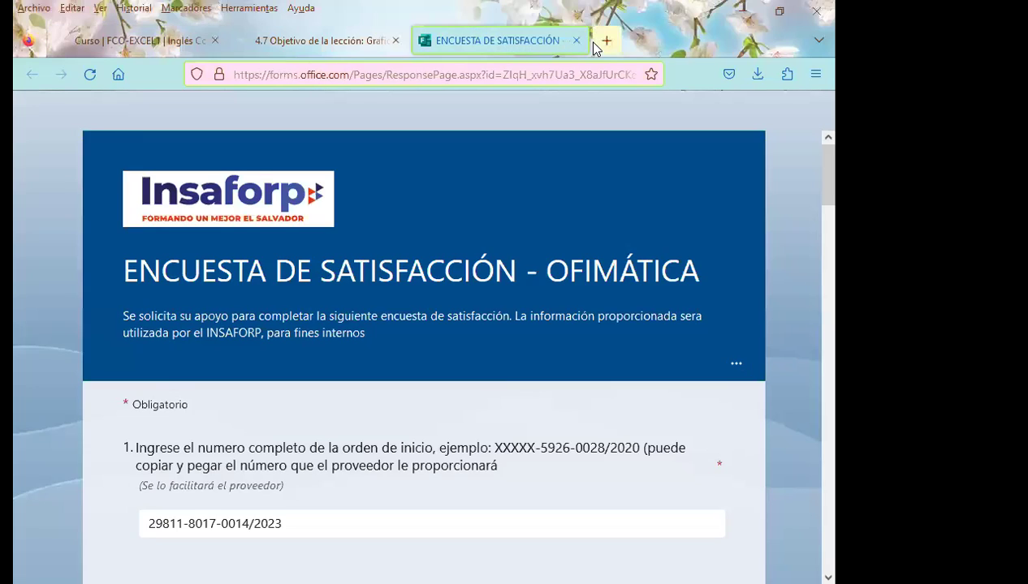
pyautogui.click(586, 40)
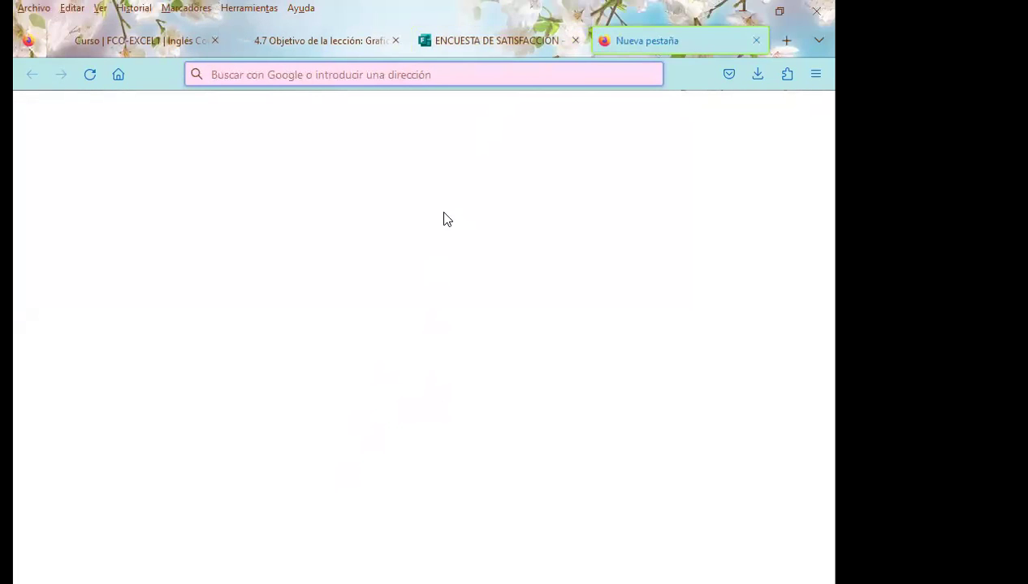
pyautogui.click(497, 47)
pyautogui.click(756, 40)
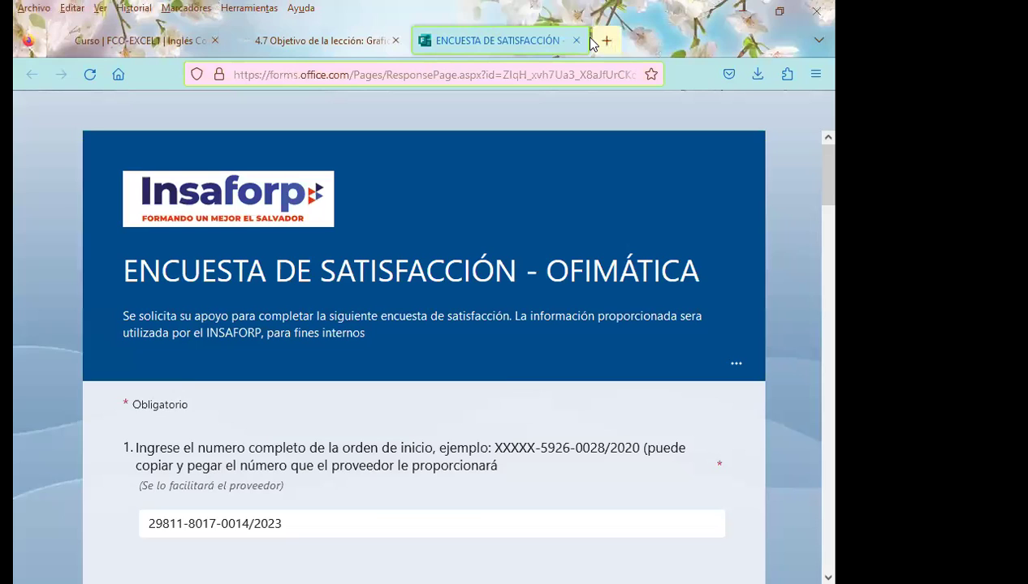
pyautogui.click(575, 41)
# Step: Open the next unit, Foro de discusión y preguntas clase #20, and scroll down to its posts
pyautogui.scroll(3, 274, 359)
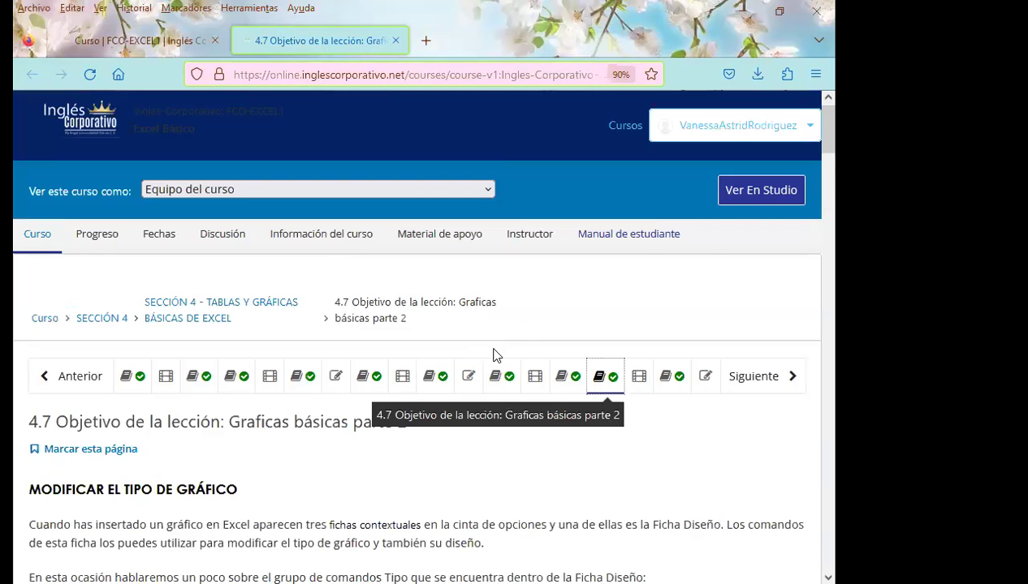
pyautogui.click(673, 378)
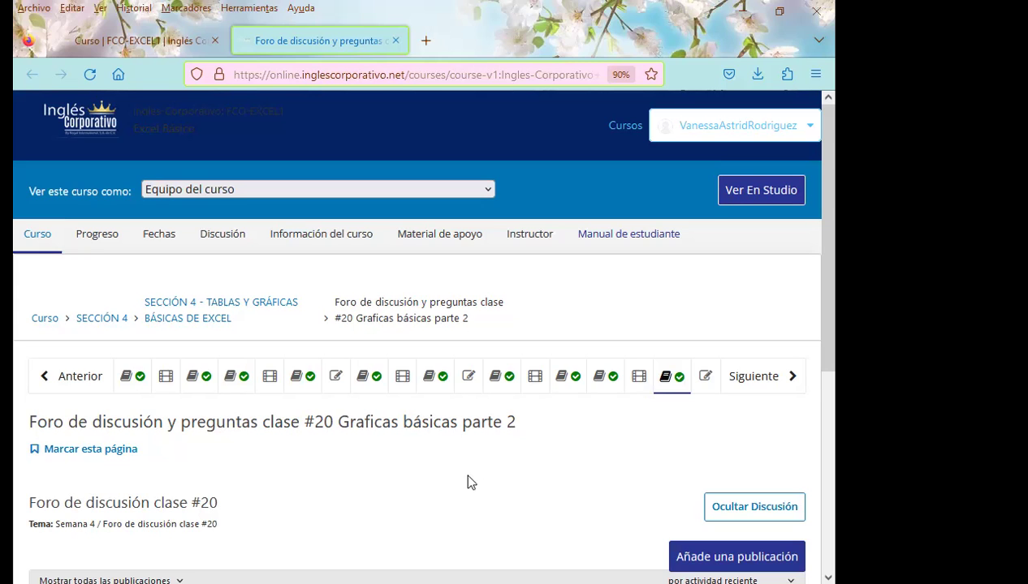
pyautogui.scroll(-2, 462, 474)
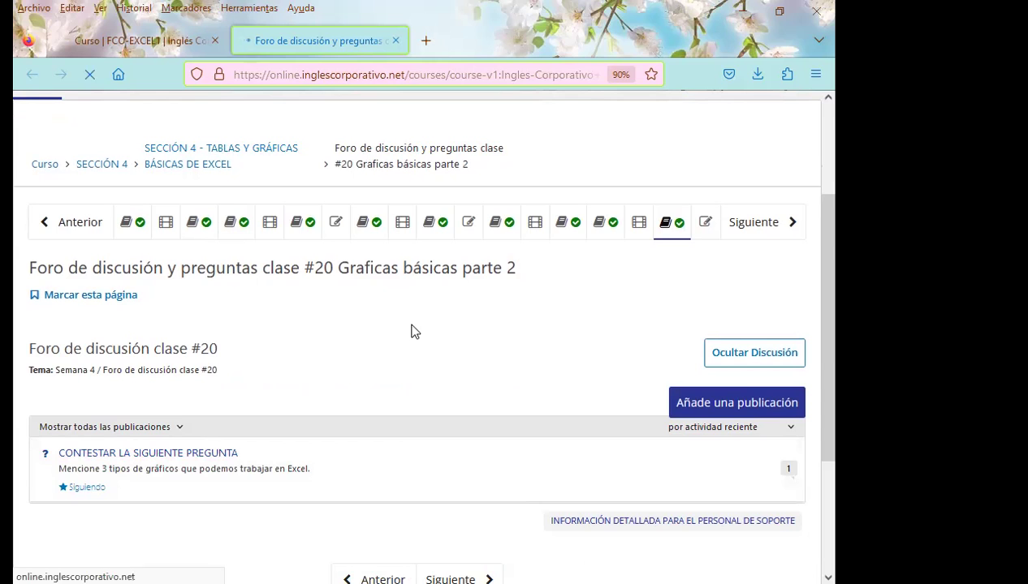
pyautogui.scroll(-2, 411, 331)
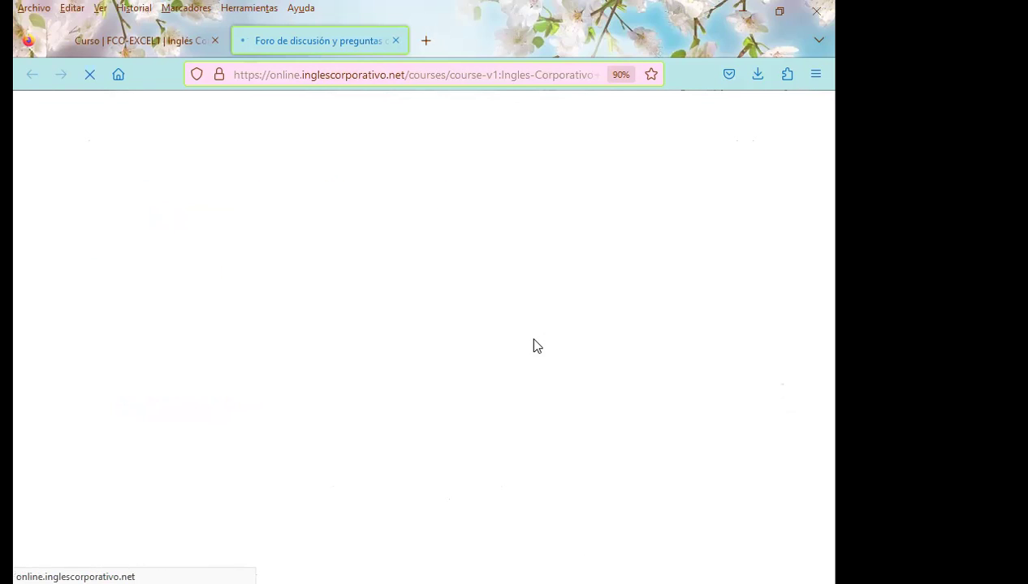
pyautogui.scroll(-1, 535, 347)
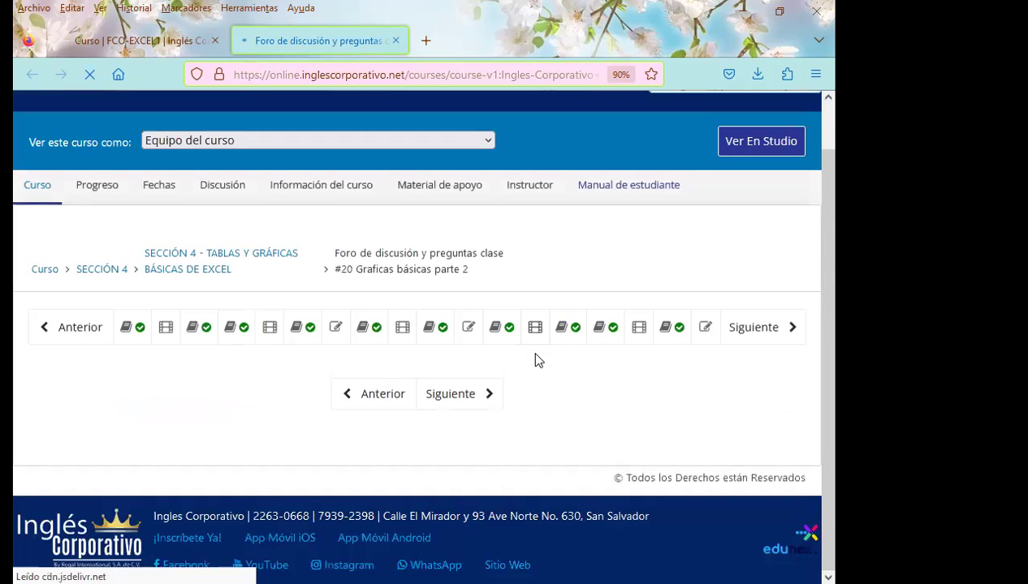
pyautogui.scroll(-4, 536, 358)
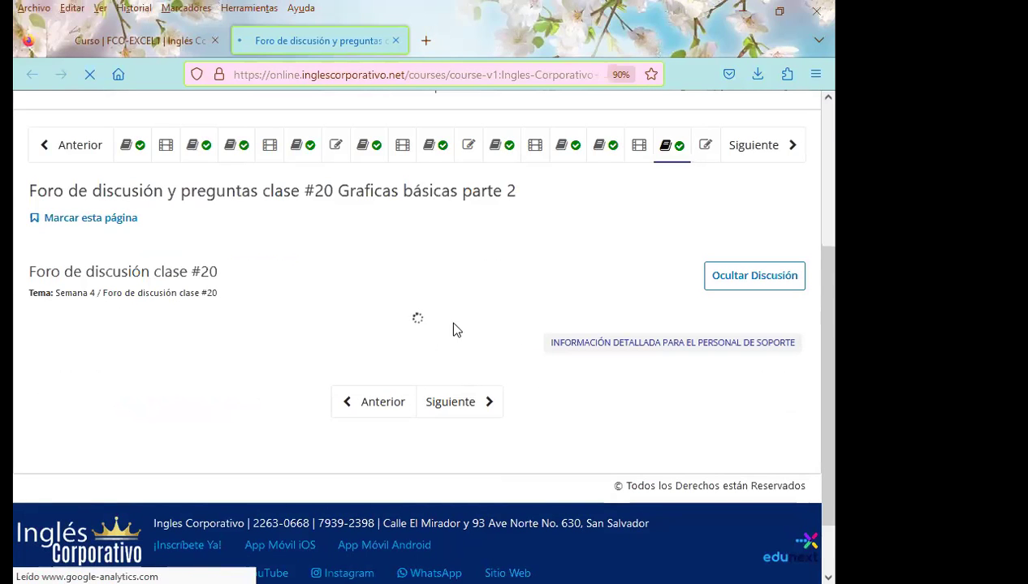
pyautogui.scroll(5, 512, 353)
pyautogui.scroll(-2, 619, 438)
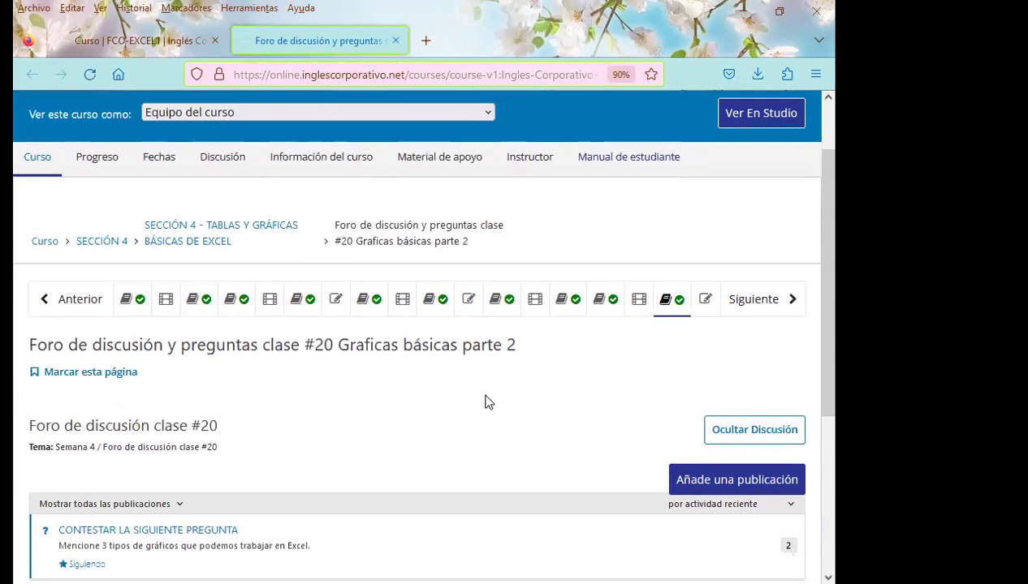
pyautogui.scroll(-3, 464, 419)
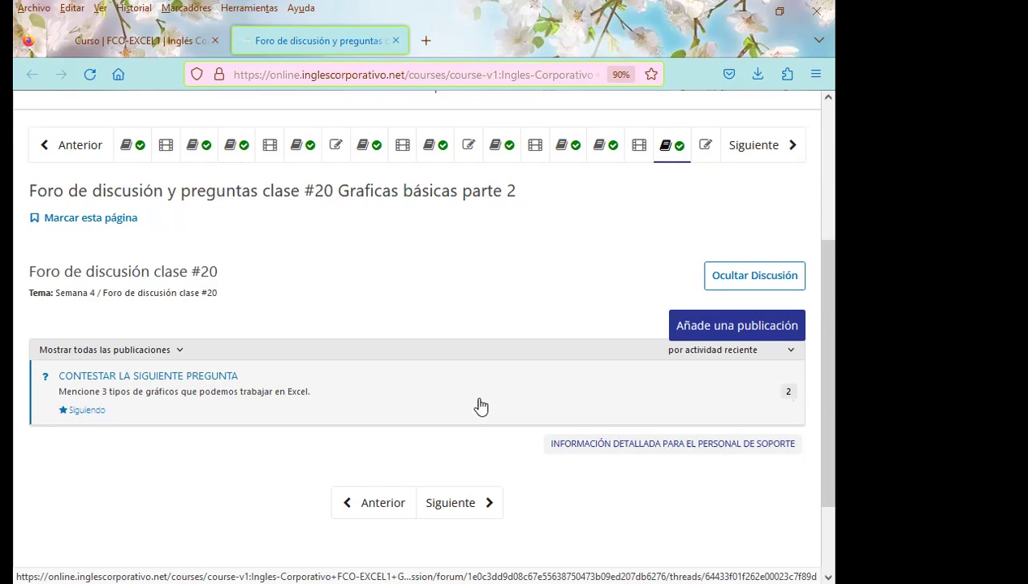
# Step: Open the Excel chart-types question thread and start a comment on the student's answer
pyautogui.click(256, 399)
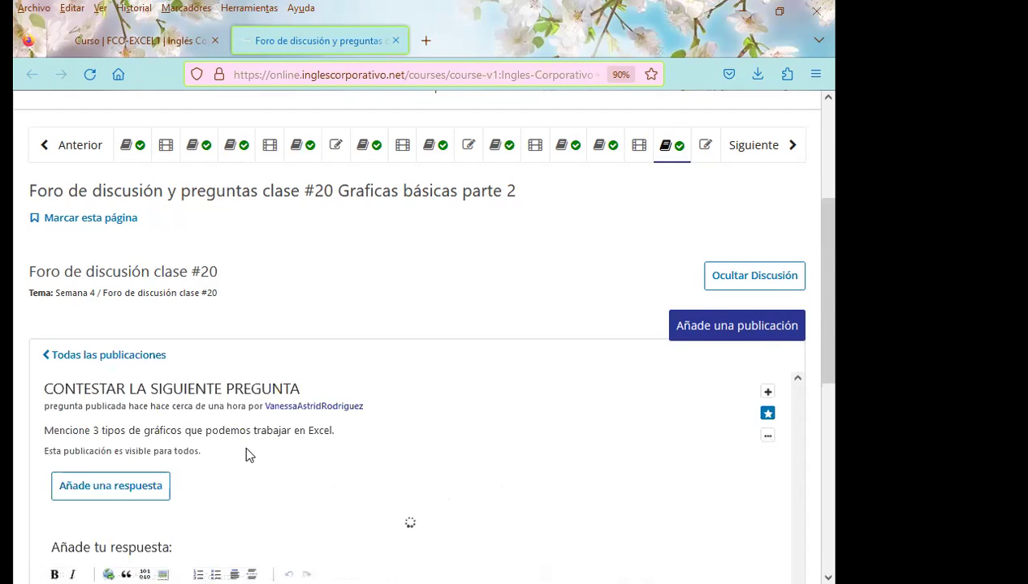
pyautogui.scroll(-5, 248, 453)
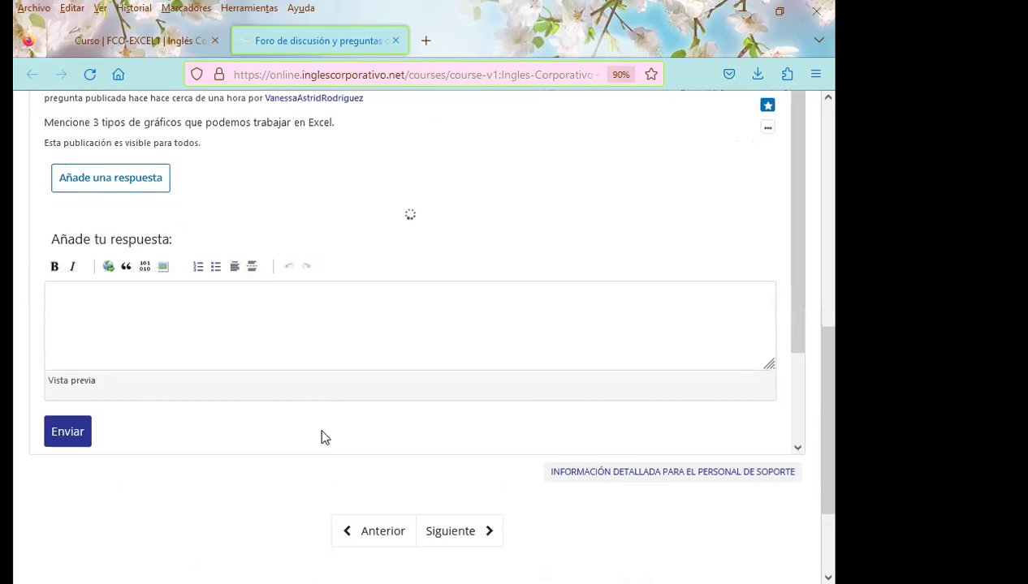
pyautogui.scroll(1, 323, 438)
pyautogui.scroll(-1, 324, 439)
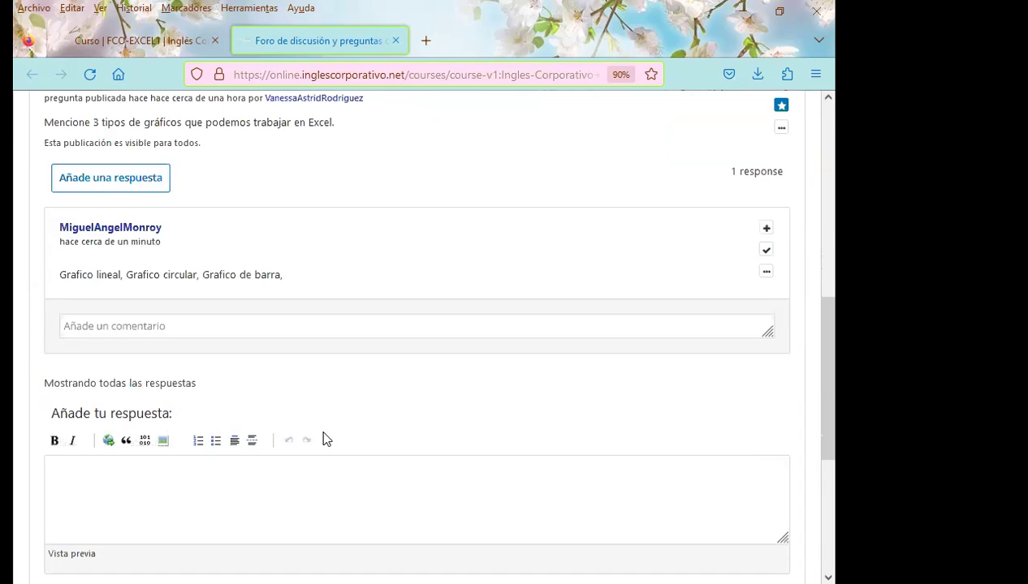
pyautogui.click(113, 328)
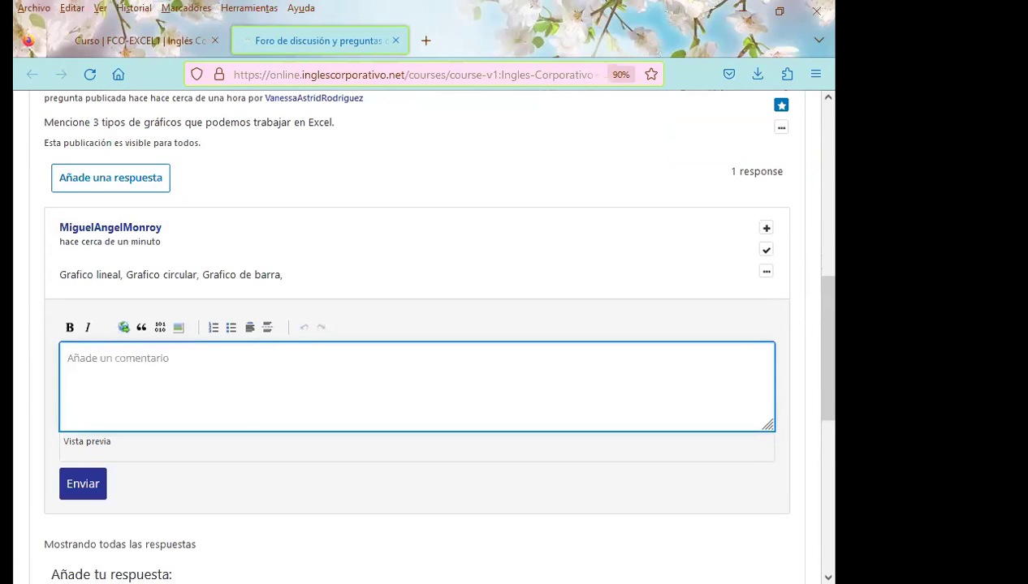
pyautogui.hotkey('alt', 'Tab')
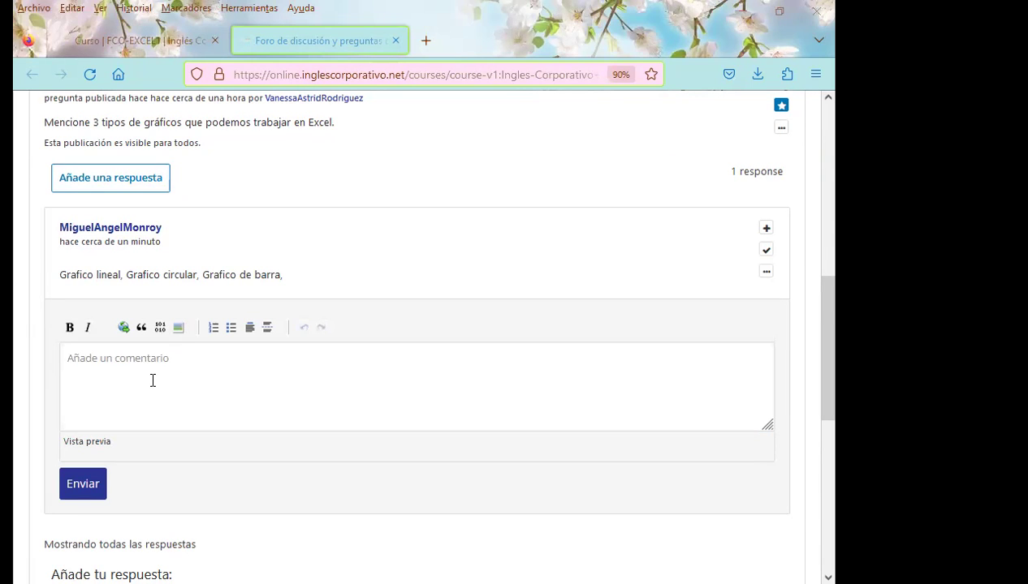
# Step: Post the thank-you comment, attempt a thread reply, and dismiss the resulting request error
pyautogui.click(88, 536)
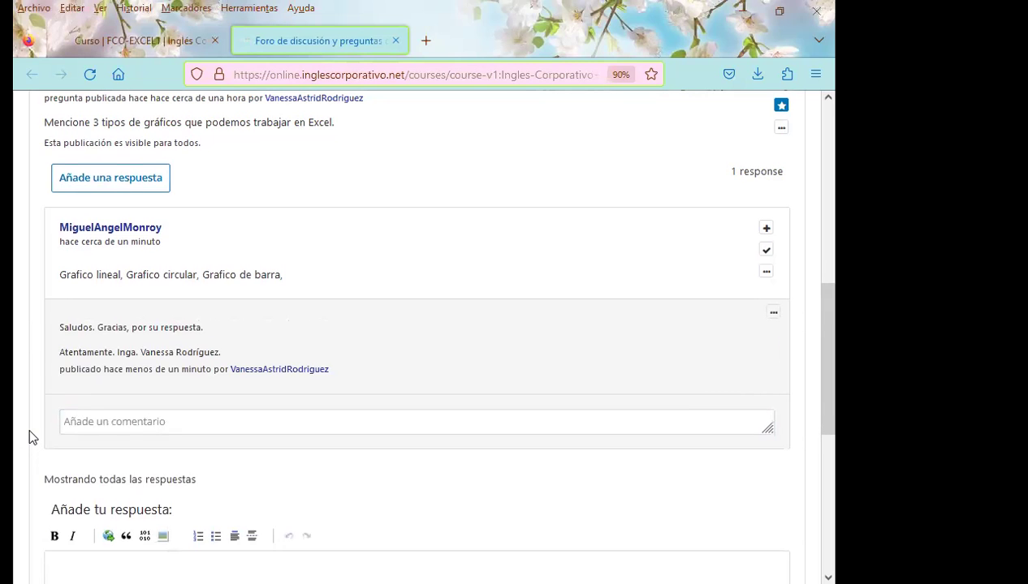
pyautogui.scroll(-5, 32, 437)
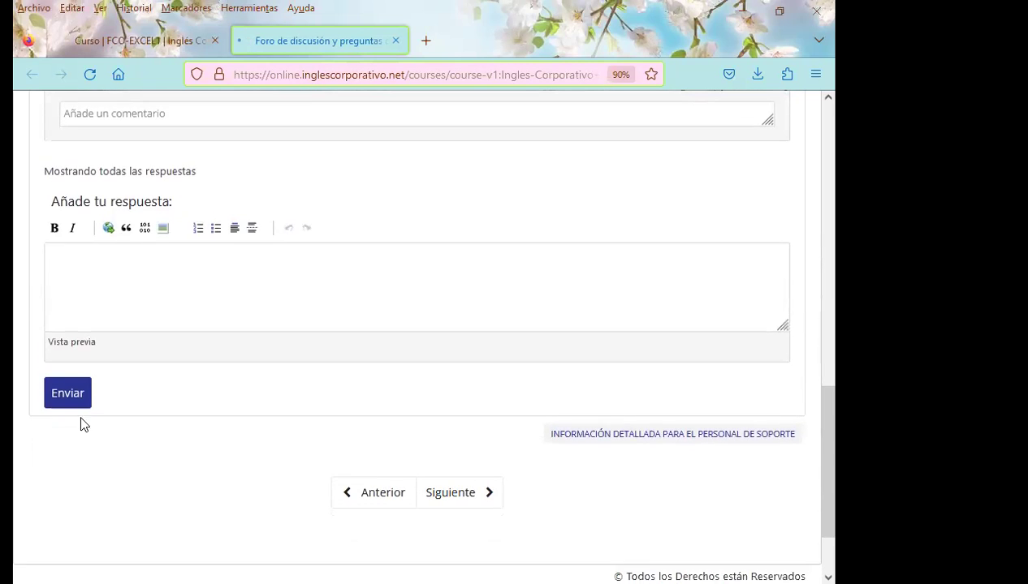
pyautogui.click(73, 397)
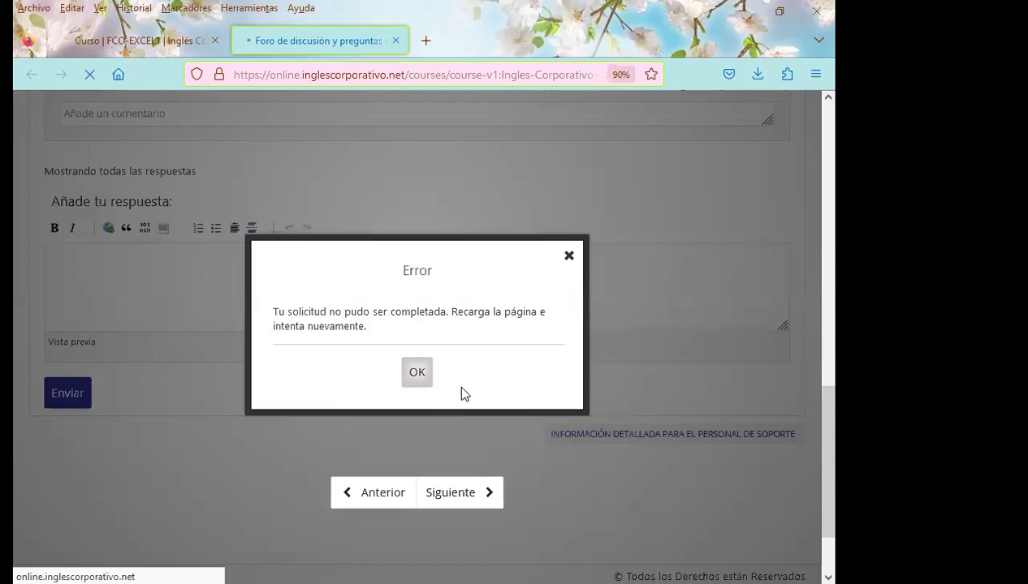
pyautogui.click(418, 377)
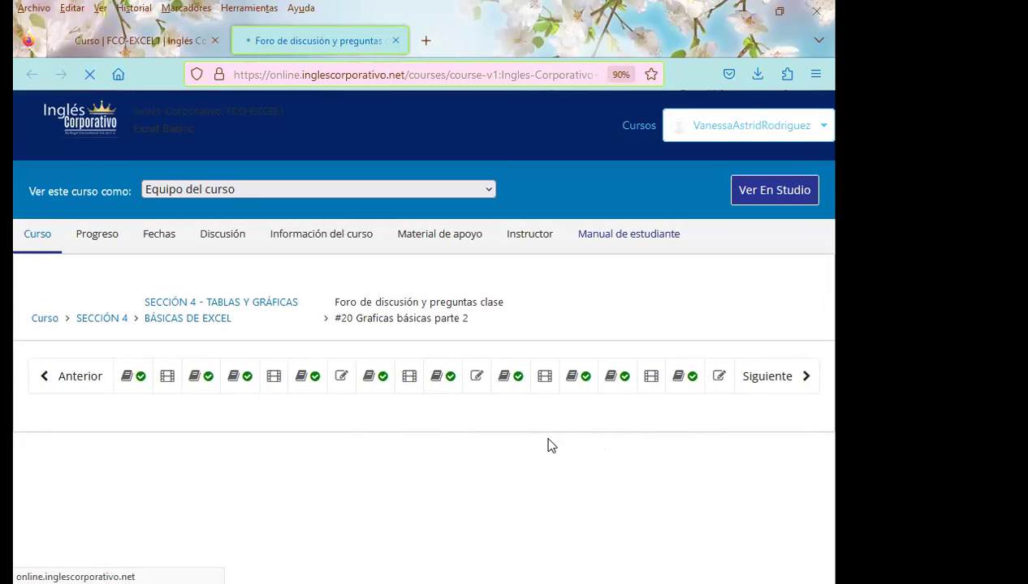
# Step: Open the CONTESTAR LA SIGUIENTE PREGUNTA thread and scroll through the student answers
pyautogui.scroll(-1, 520, 446)
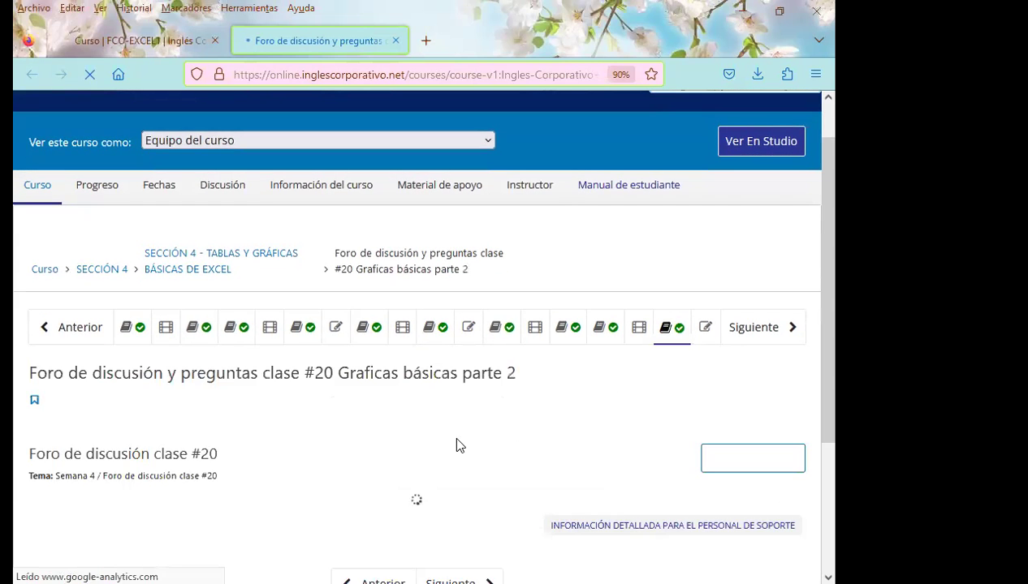
pyautogui.scroll(-4, 244, 410)
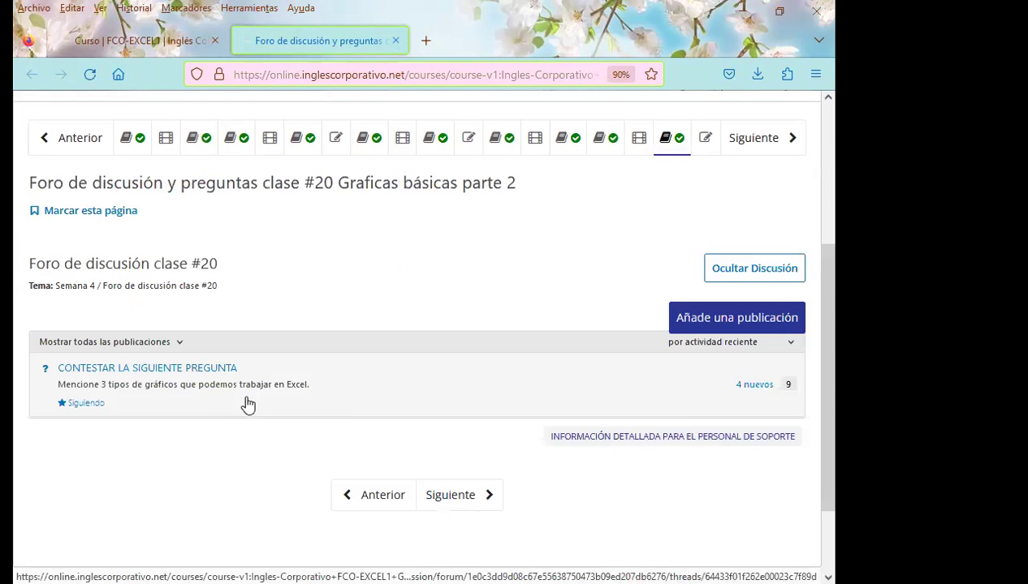
pyautogui.click(754, 386)
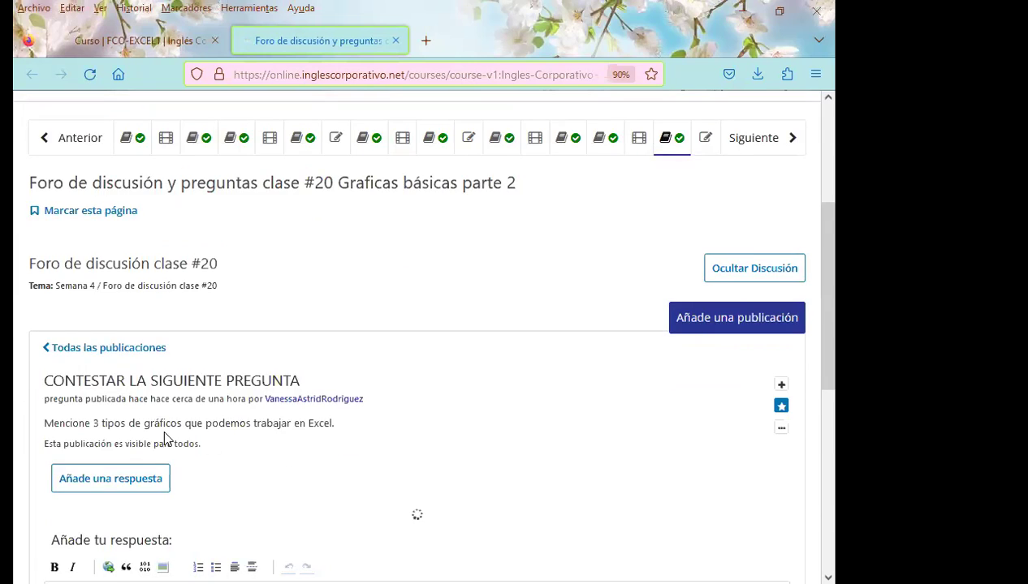
pyautogui.scroll(-2, 165, 439)
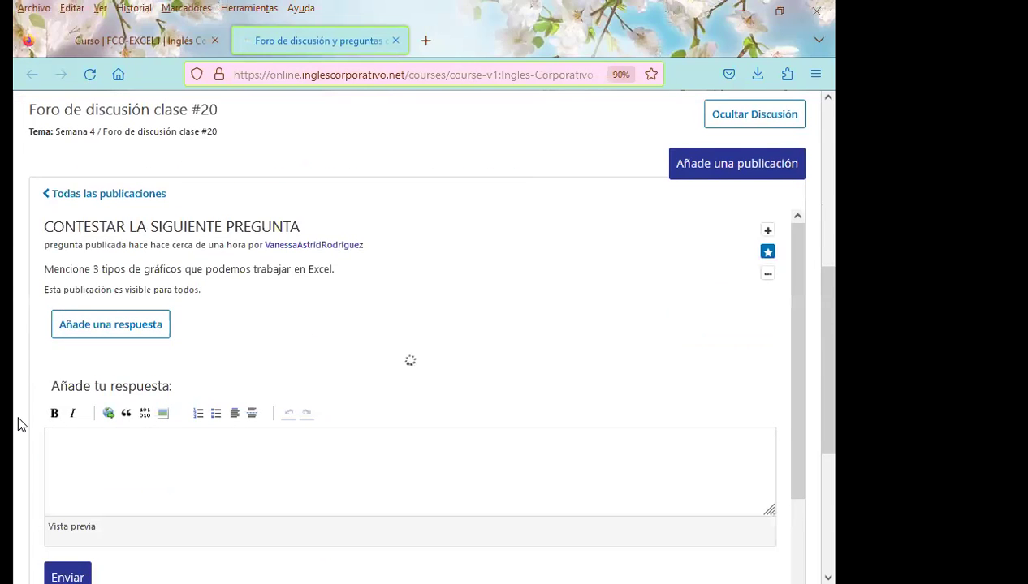
pyautogui.scroll(-3, 22, 424)
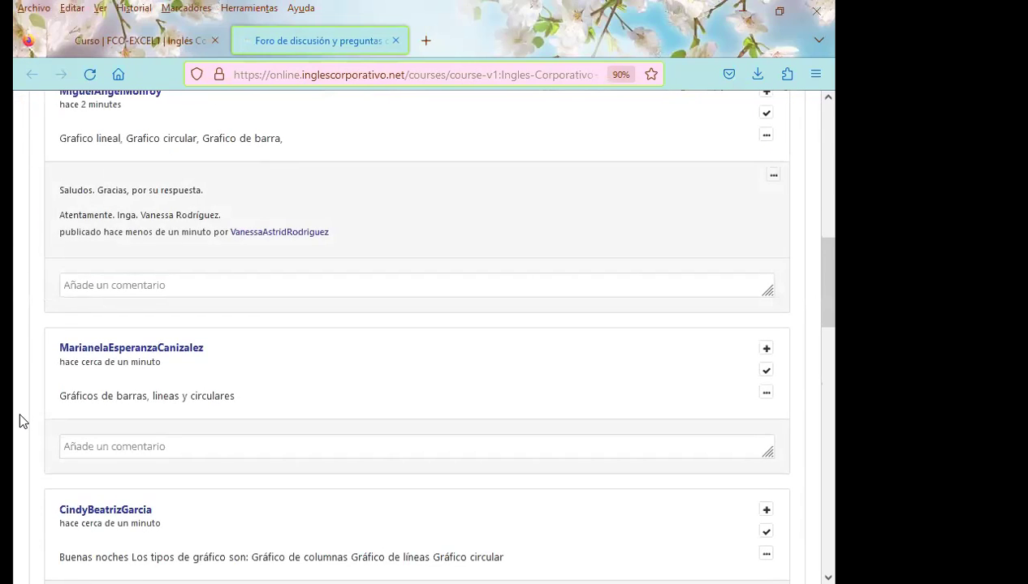
pyautogui.scroll(2, 20, 421)
pyautogui.scroll(-3, 20, 418)
# Step: Post the thank-you comment under the 'bars, lines and circles' and 'columns, lines, circular' answers
pyautogui.click(98, 371)
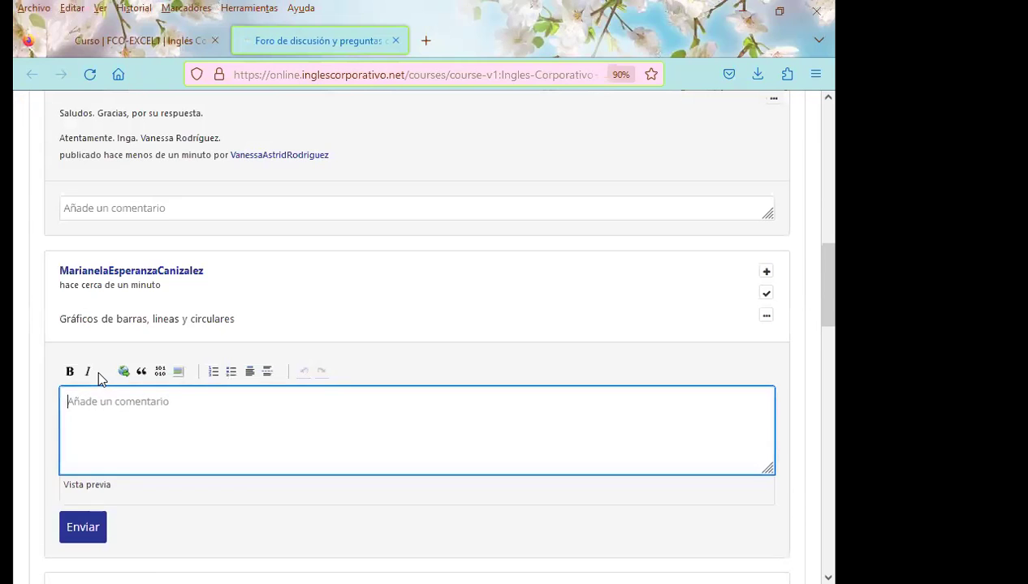
pyautogui.write('Saludos. Gracias, por su respuesta.  Atentamente. Inga. Vanessa Rodríguez.')
pyautogui.scroll(-3, 56, 422)
pyautogui.click(79, 348)
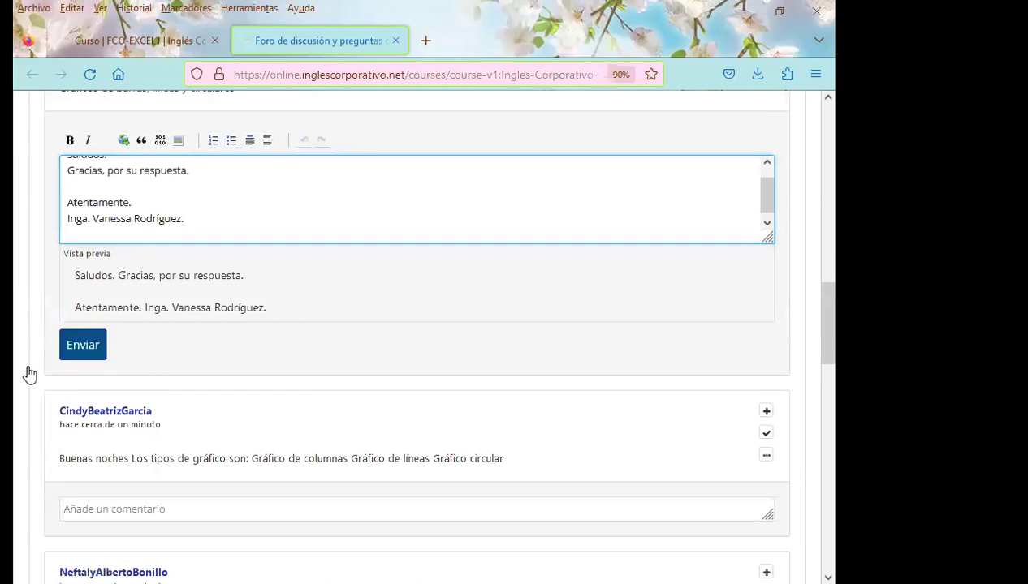
pyautogui.click(99, 398)
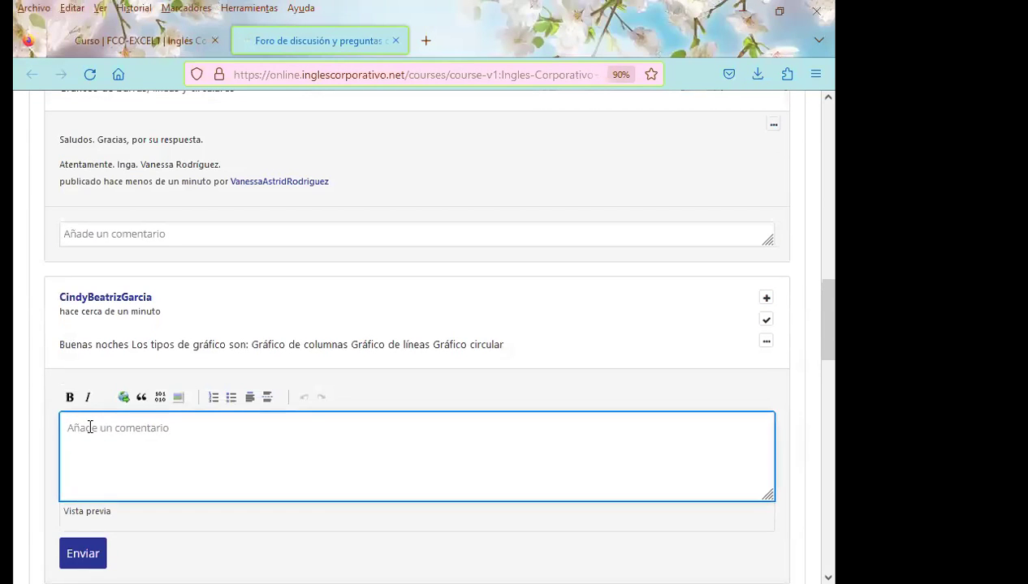
pyautogui.write('Saludos. Gracias, por su respuesta.  Atentamente. Inga. Vanessa Rodríguez.')
pyautogui.scroll(-3, 81, 503)
pyautogui.click(73, 456)
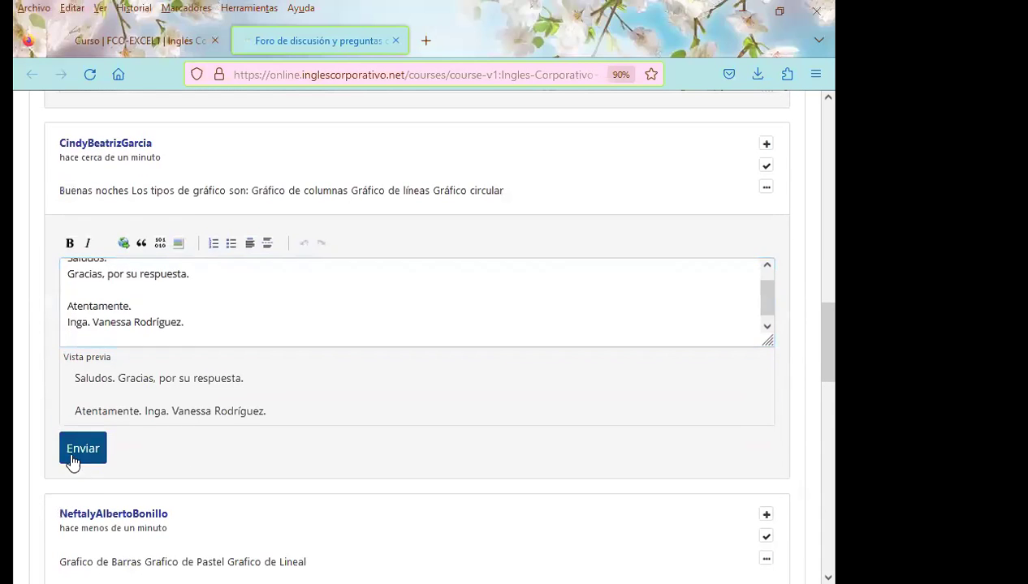
# Step: Post the thank-you comment under the 'bars, pie, line' answer and the following student's answer
pyautogui.scroll(-3, 49, 418)
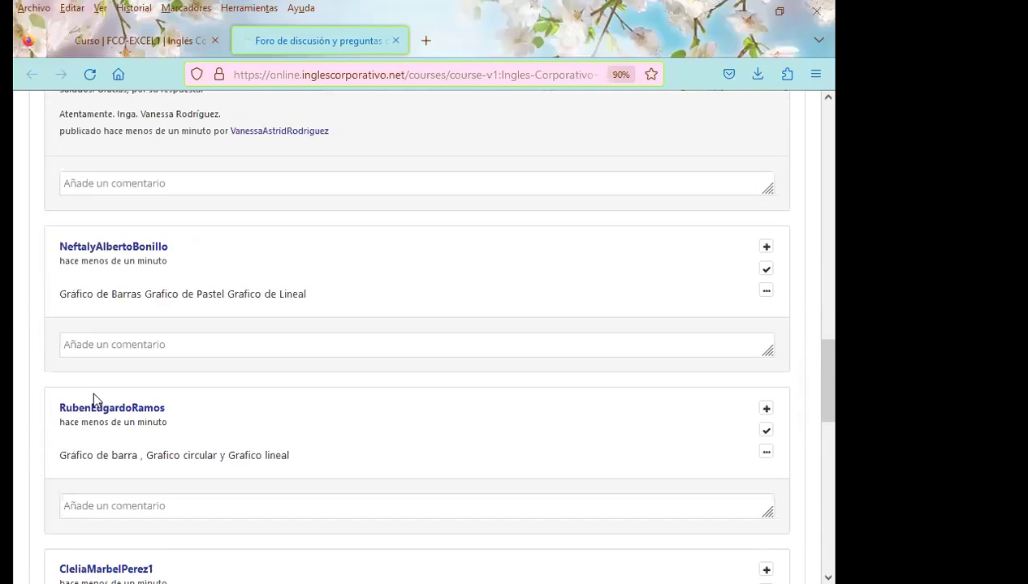
pyautogui.click(98, 348)
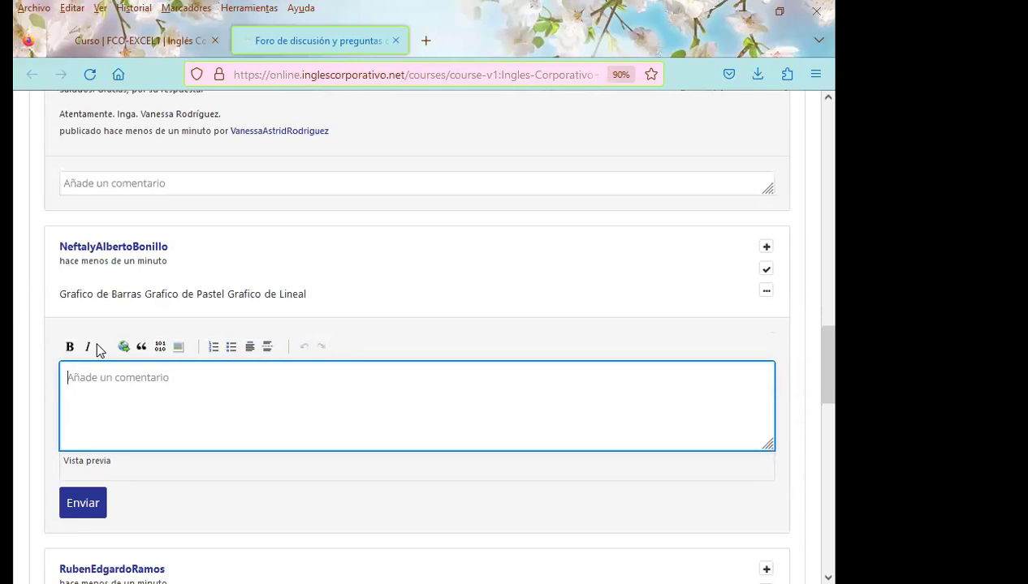
pyautogui.write('Saludos. Gracias, por su respuesta.  Atentamente. Inga. Vanessa Rodríguez.')
pyautogui.scroll(-3, 49, 414)
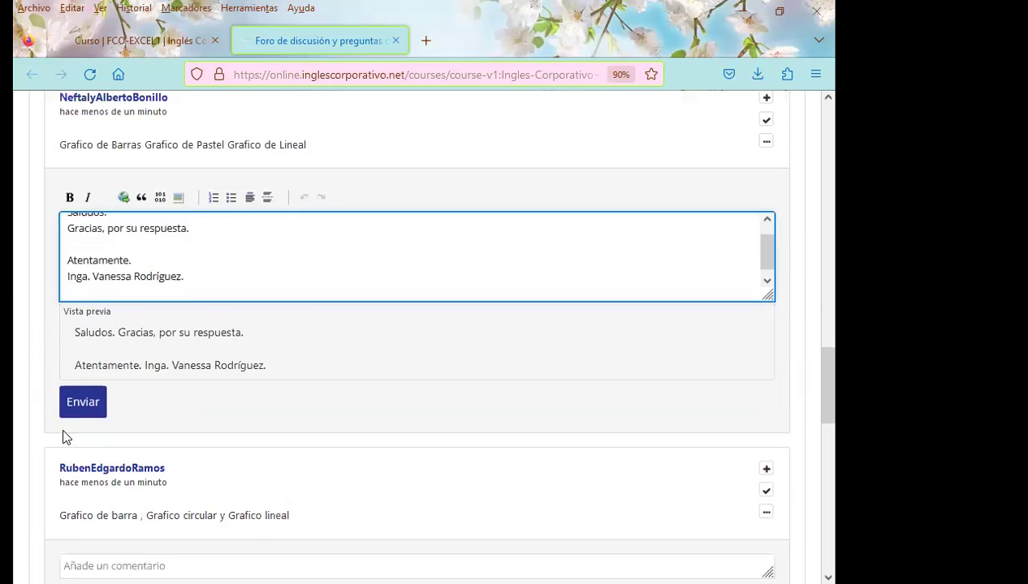
pyautogui.click(87, 404)
pyautogui.scroll(-3, 81, 390)
pyautogui.click(103, 371)
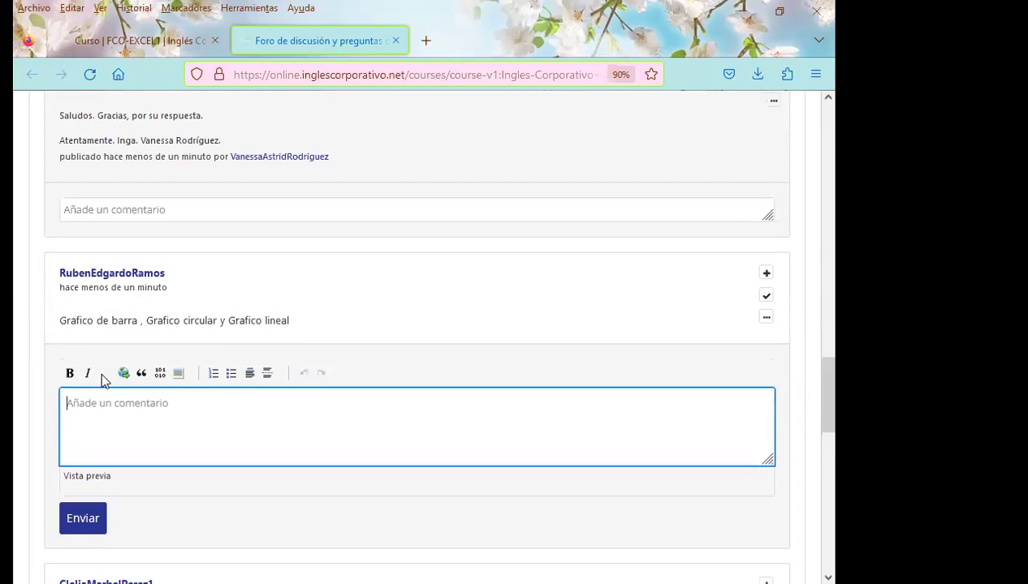
pyautogui.write('Saludos. Gracias, por su respuesta.  Atentamente. Inga. Vanessa Rodríguez.')
pyautogui.scroll(-2, 28, 406)
pyautogui.scroll(-2, 28, 440)
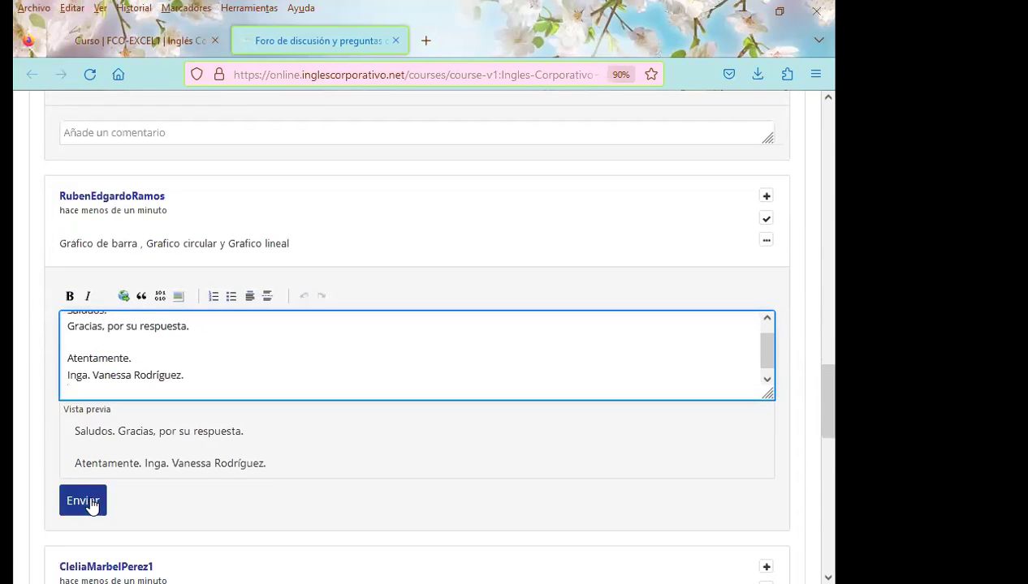
pyautogui.click(89, 503)
# Step: Post the thank-you comment under the 'column, lines, circular' and numbered three-chart answers
pyautogui.scroll(-2, 92, 467)
pyautogui.scroll(-2, 92, 468)
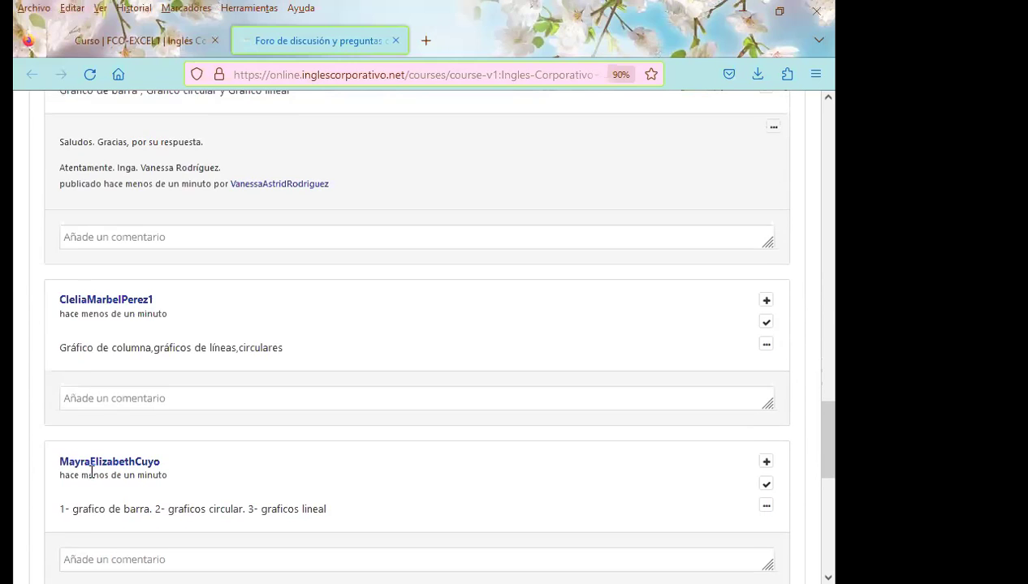
pyautogui.click(87, 398)
pyautogui.write('Saludos. Gracias, por su respuesta.  Atentamente. Inga. Vanessa Rodríguez.')
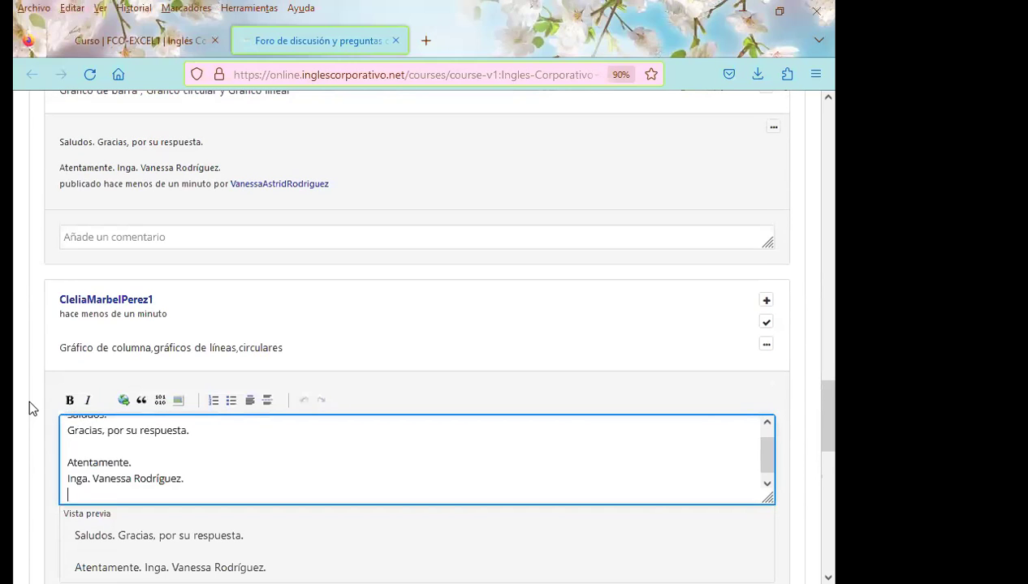
pyautogui.scroll(-3, 42, 428)
pyautogui.click(81, 454)
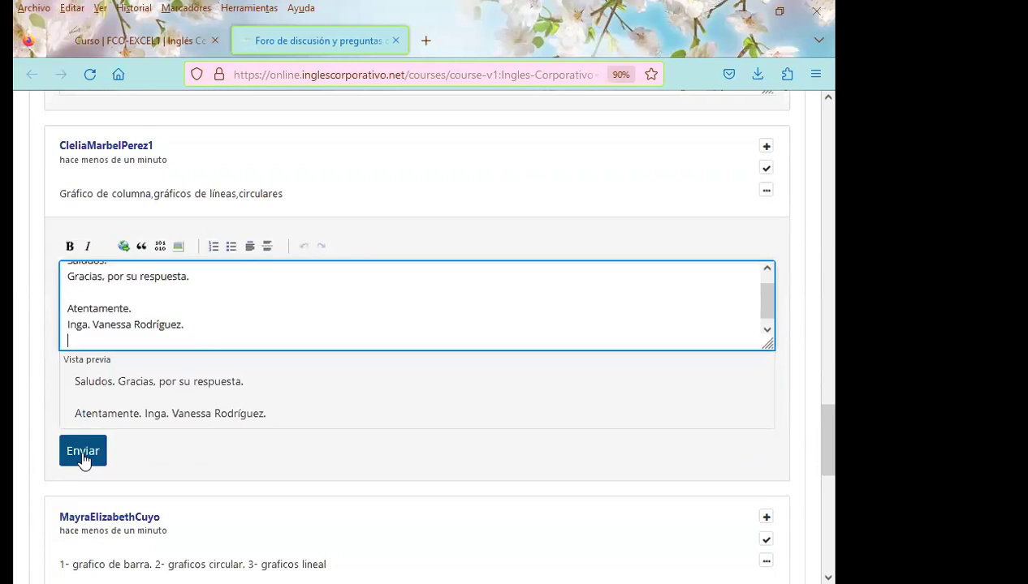
pyautogui.click(78, 425)
pyautogui.write('Saludos. Gracias, por su respuesta.  Atentamente. Inga. Vanessa Rodríguez.')
pyautogui.scroll(-3, 33, 451)
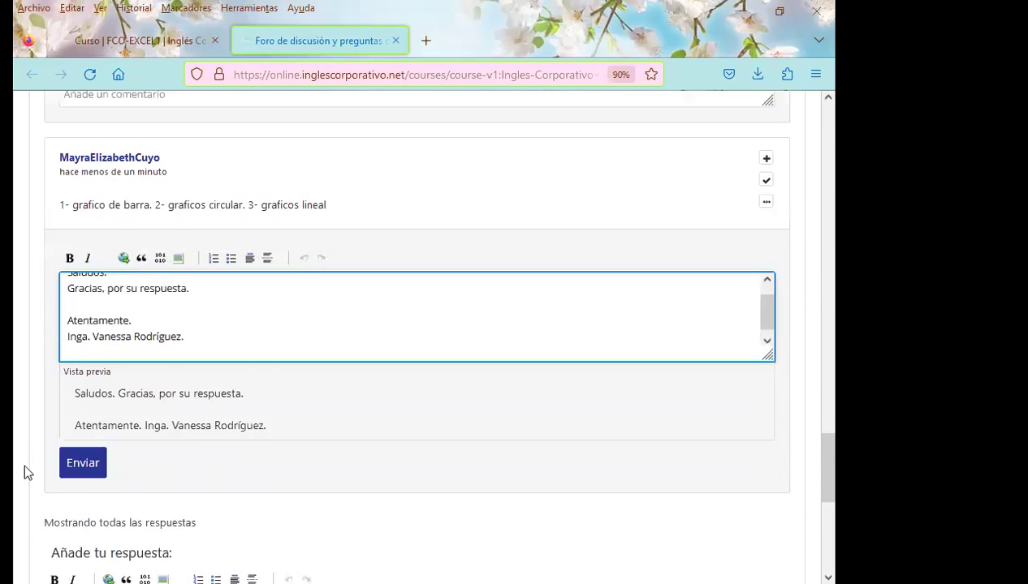
pyautogui.click(70, 408)
# Step: Scroll back up to the top of the class #20 question thread
pyautogui.scroll(-2, 16, 392)
pyautogui.scroll(4, 11, 401)
pyautogui.scroll(5, 21, 386)
pyautogui.scroll(2, 34, 381)
pyautogui.scroll(3, 36, 390)
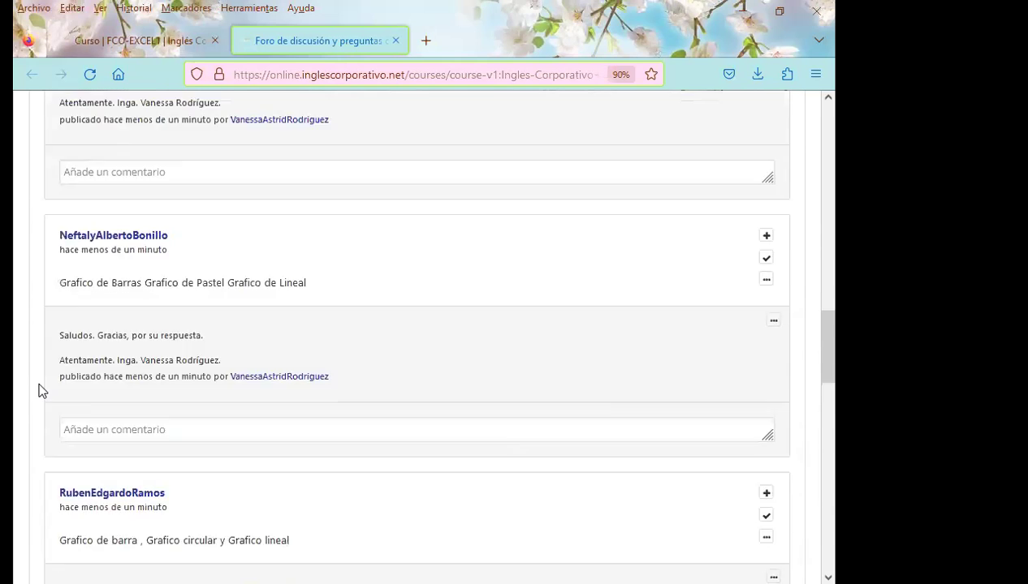
pyautogui.scroll(5, 180, 376)
pyautogui.scroll(5, 489, 378)
pyautogui.scroll(3, 485, 379)
# Step: Reload the forum, dismiss the error, and reopen the thread to review comments on its 12 responses
pyautogui.press('F5')
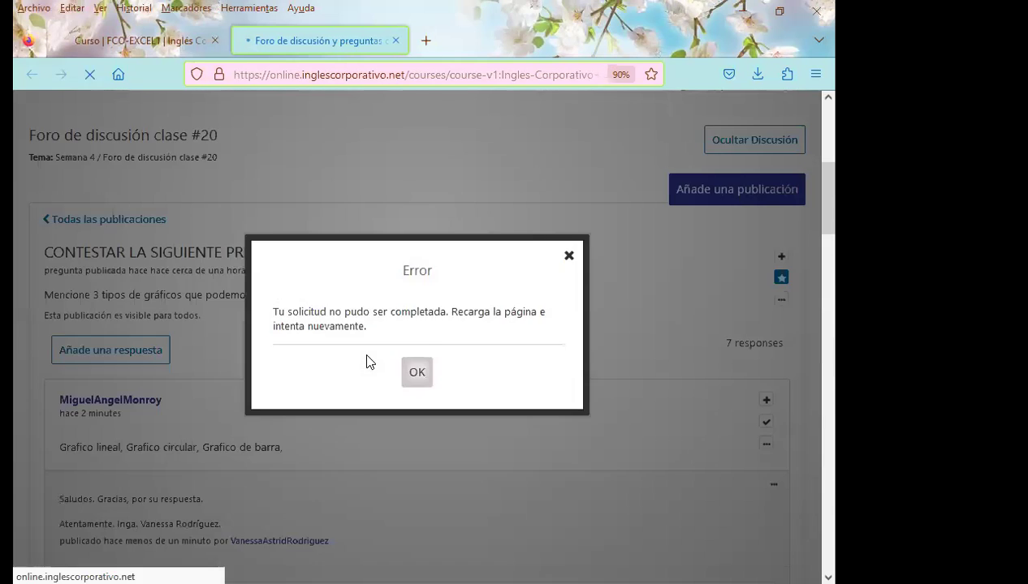
pyautogui.click(417, 374)
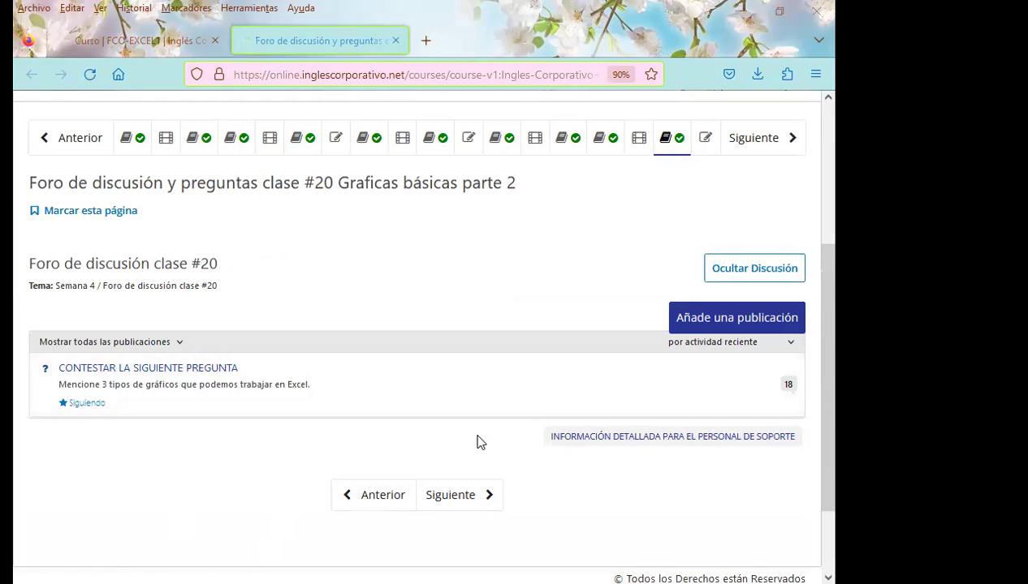
pyautogui.click(791, 390)
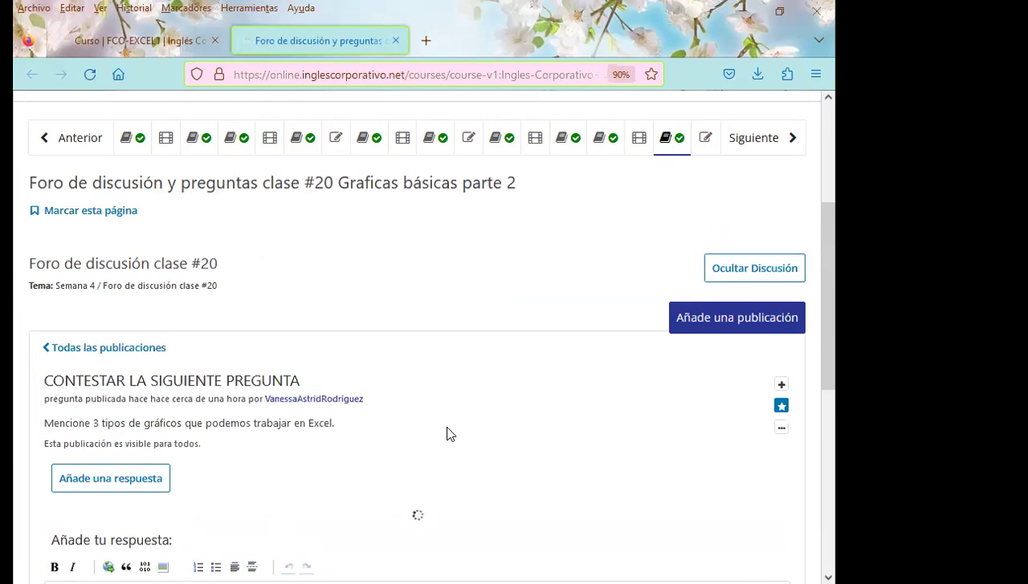
pyautogui.scroll(-4, 305, 436)
pyautogui.scroll(-3, 299, 435)
pyautogui.scroll(-3, 297, 442)
pyautogui.scroll(-2, 297, 442)
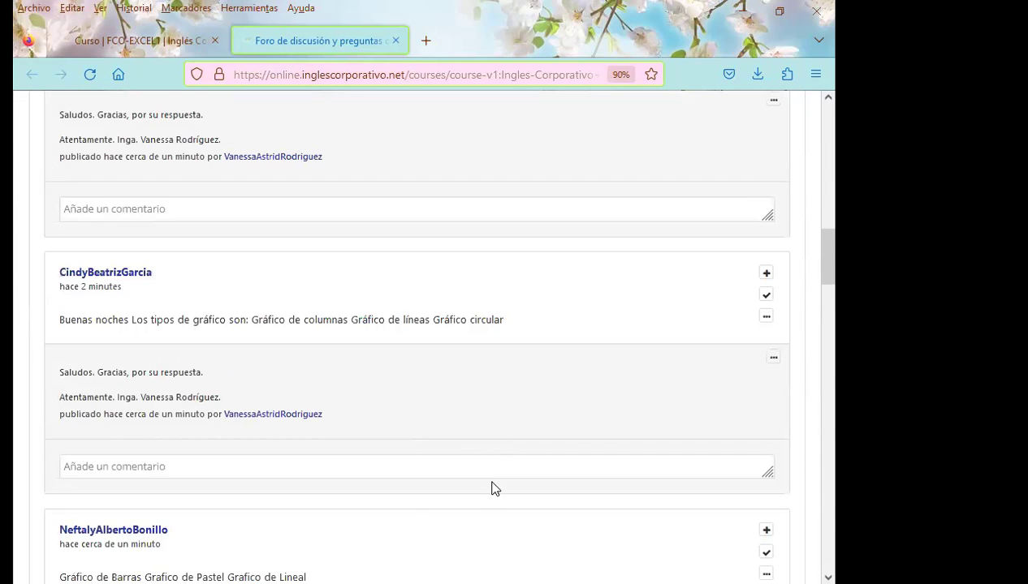